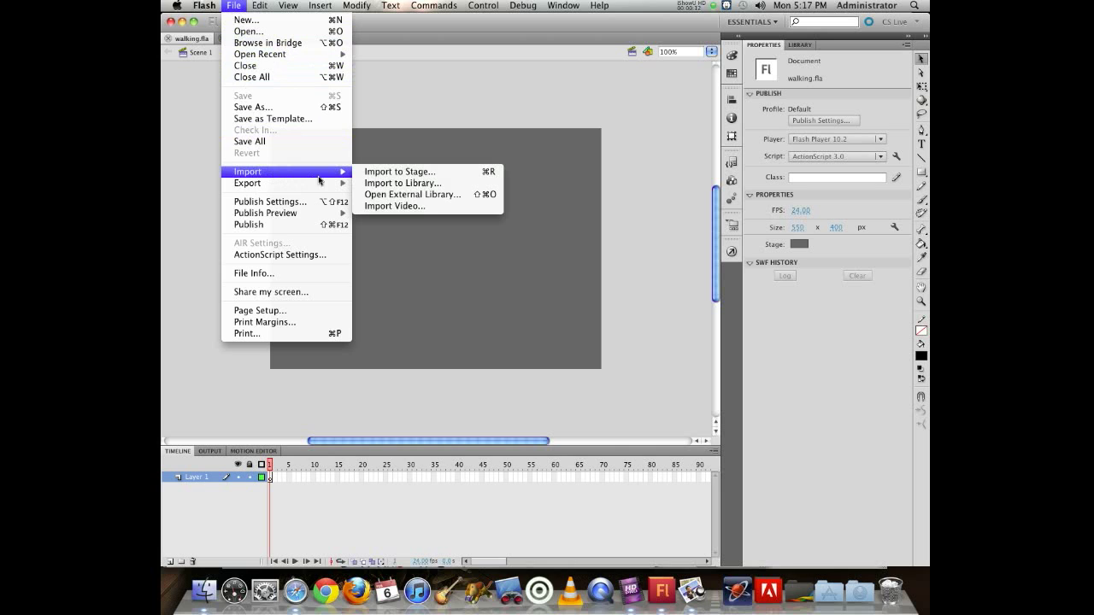
Import walkCycle.png from the spring2012/flash/walk folder onto the stage.
left_click(376, 172)
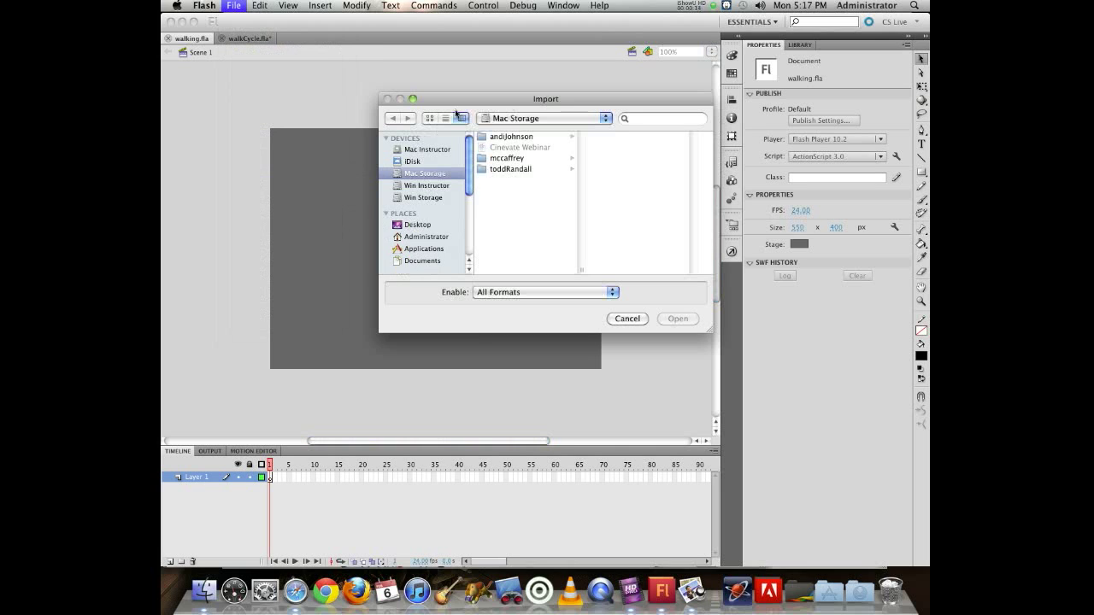
left_click(497, 160)
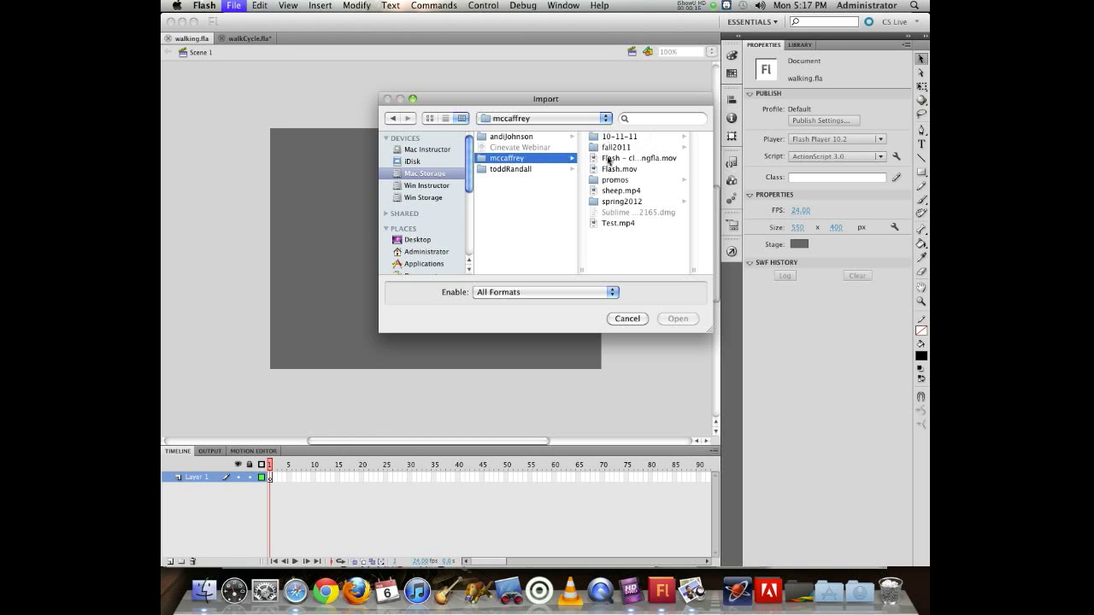
left_click(615, 204)
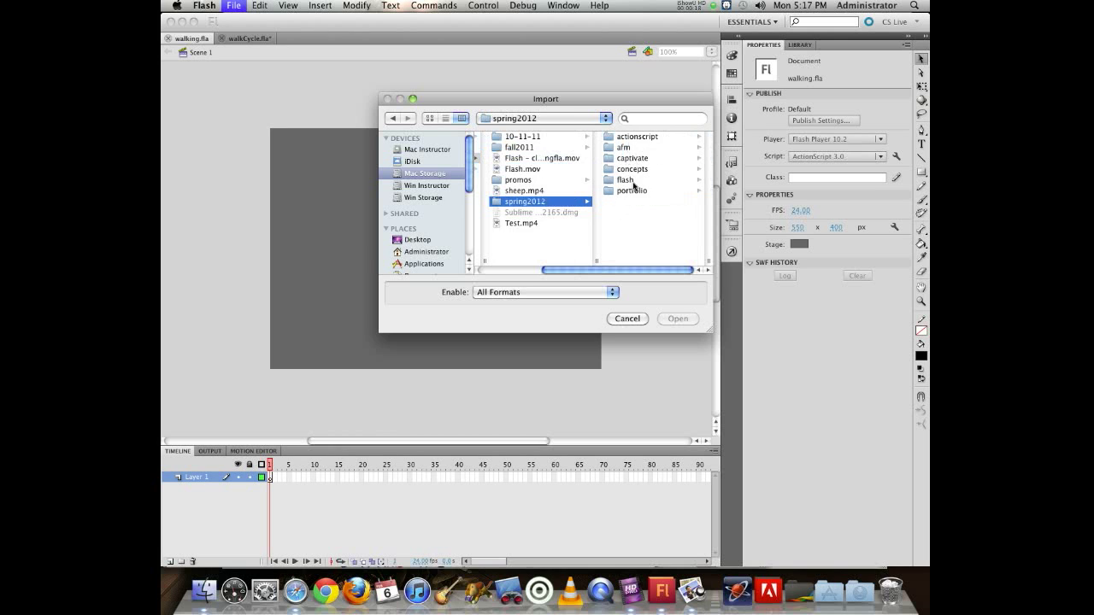
left_click(622, 180)
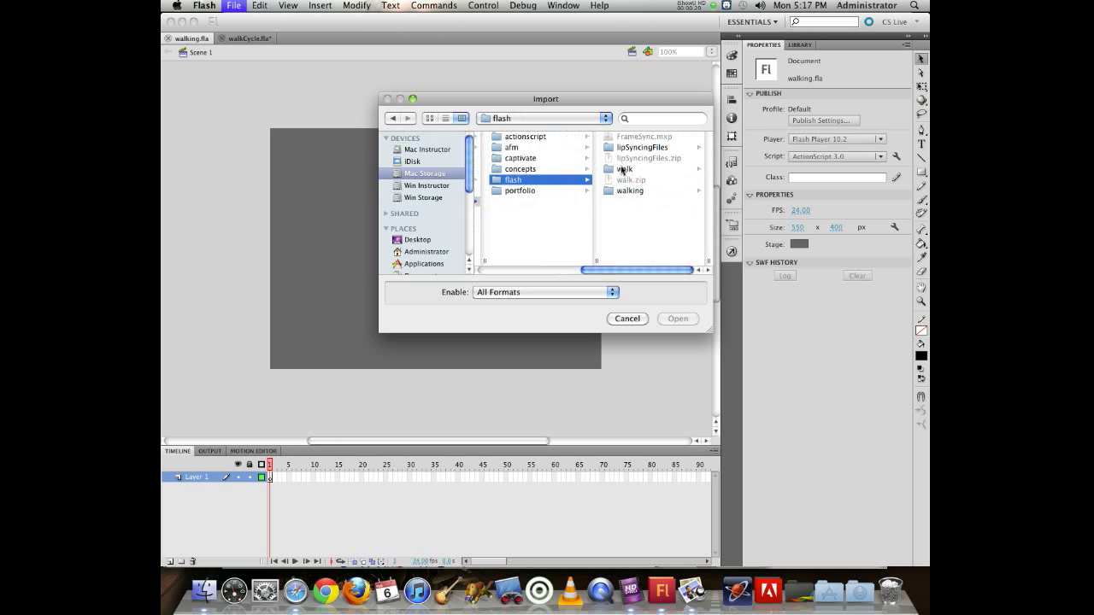
left_click(620, 173)
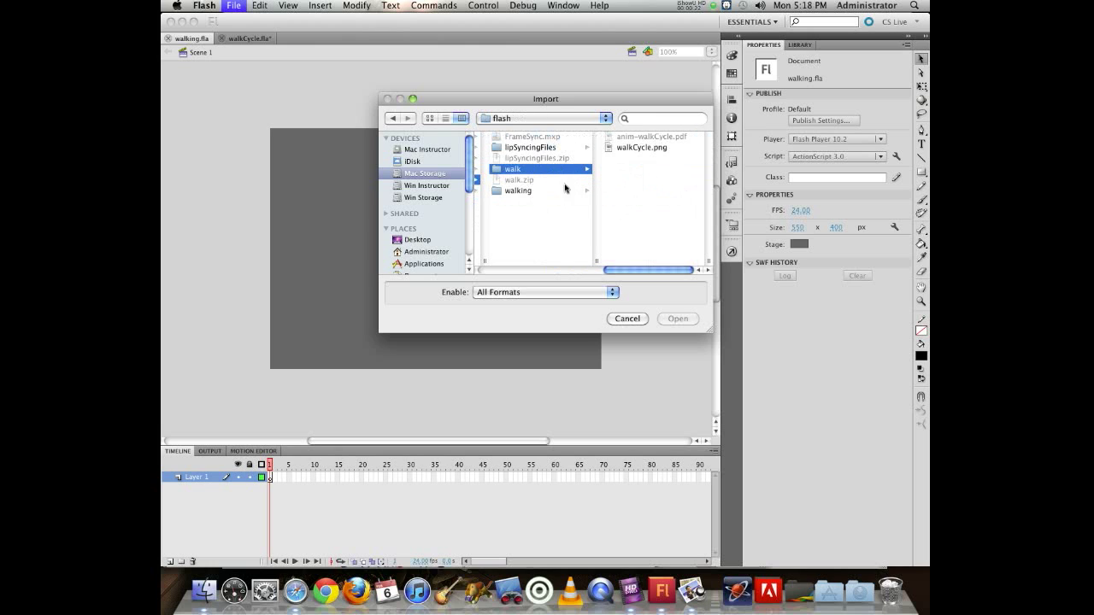
left_click(641, 148)
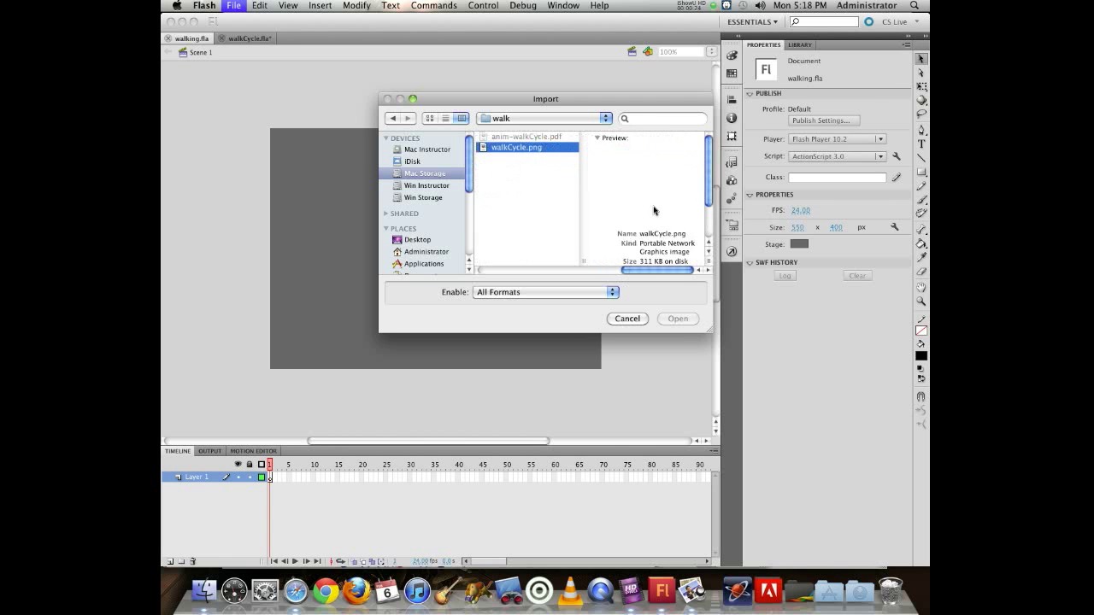
left_click(678, 318)
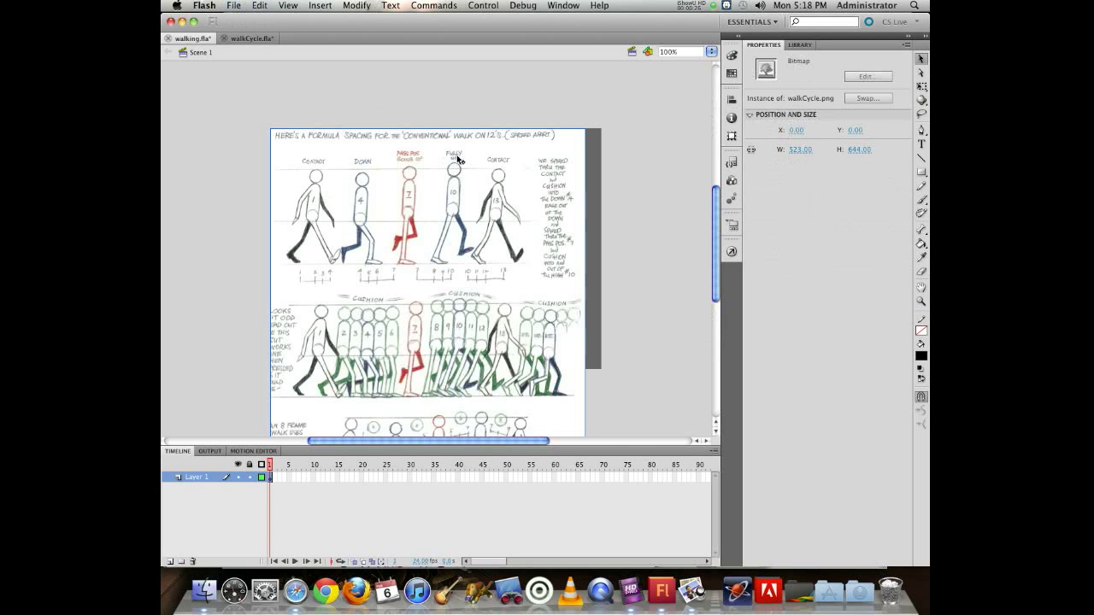
Reposition the imported walk cycle image on the stage at about X 38, Y 31.
left_click_drag(414, 217, 436, 222)
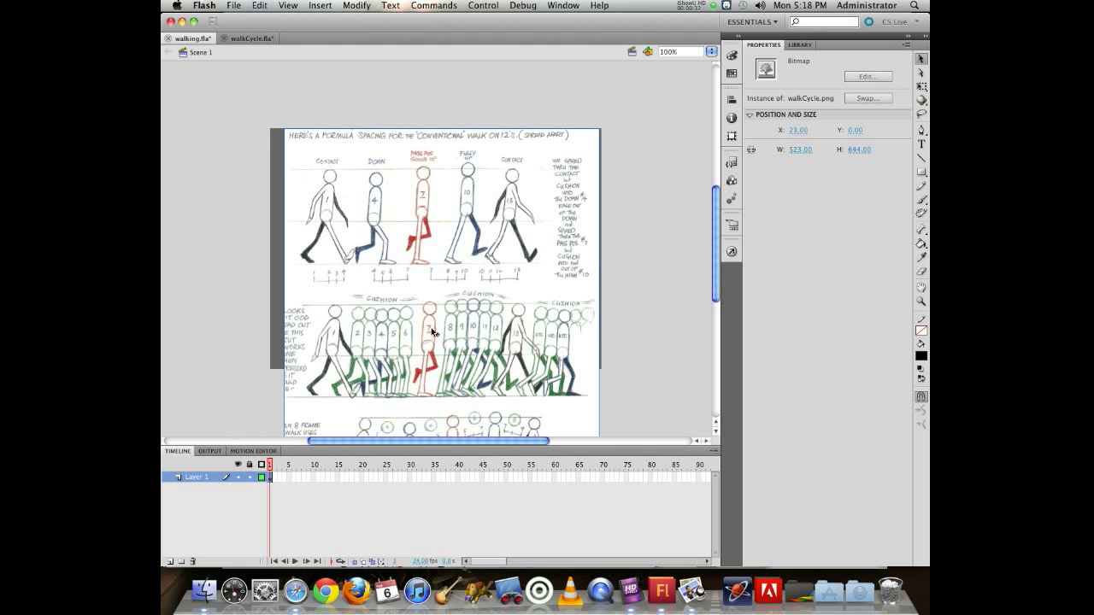
key("shift+Down")
key("shift+Down")
key("shift+Down")
key("shift+Down")
key("shift+Down")
key("shift+Down")
key("shift+Down")
key("shift+Down")
key("shift+Down")
key("shift+Down")
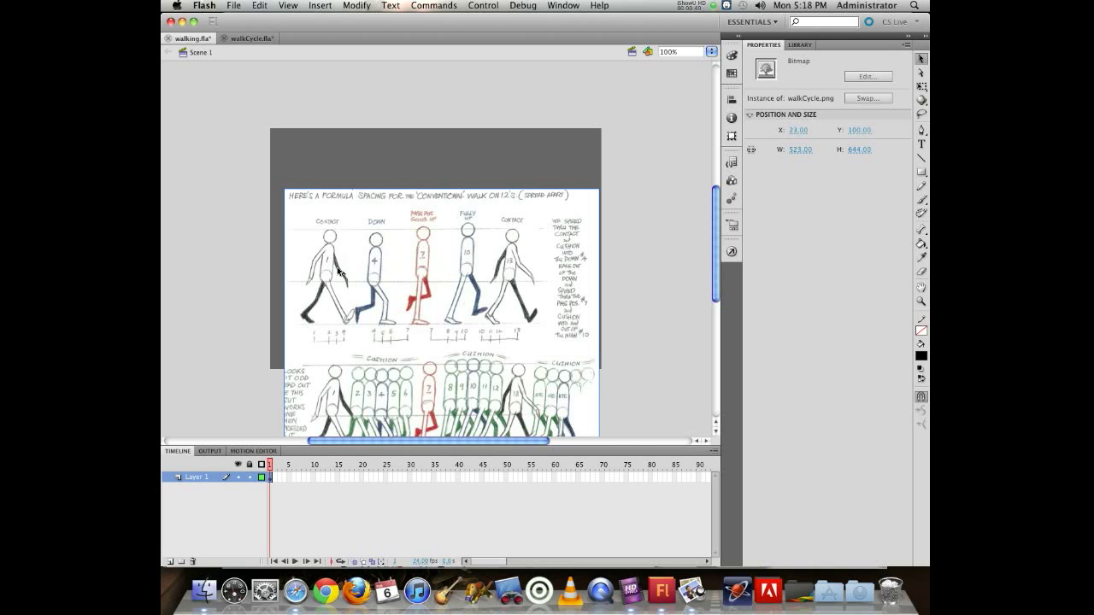
left_click_drag(402, 323, 411, 264)
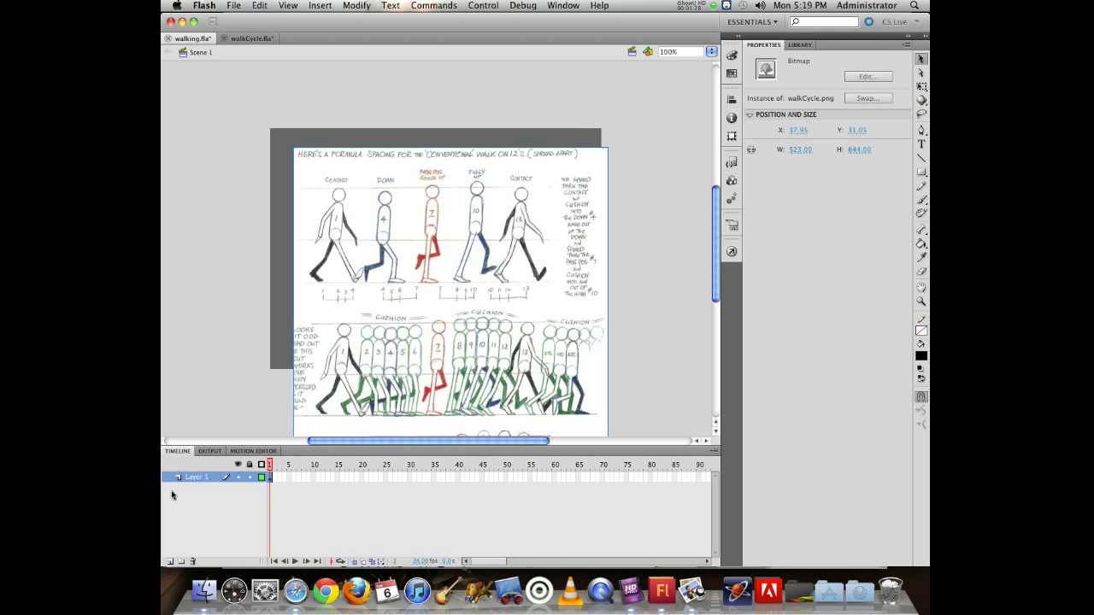
Lock Layer 1 holding the reference image and change its layer type to Guide.
left_click(250, 477)
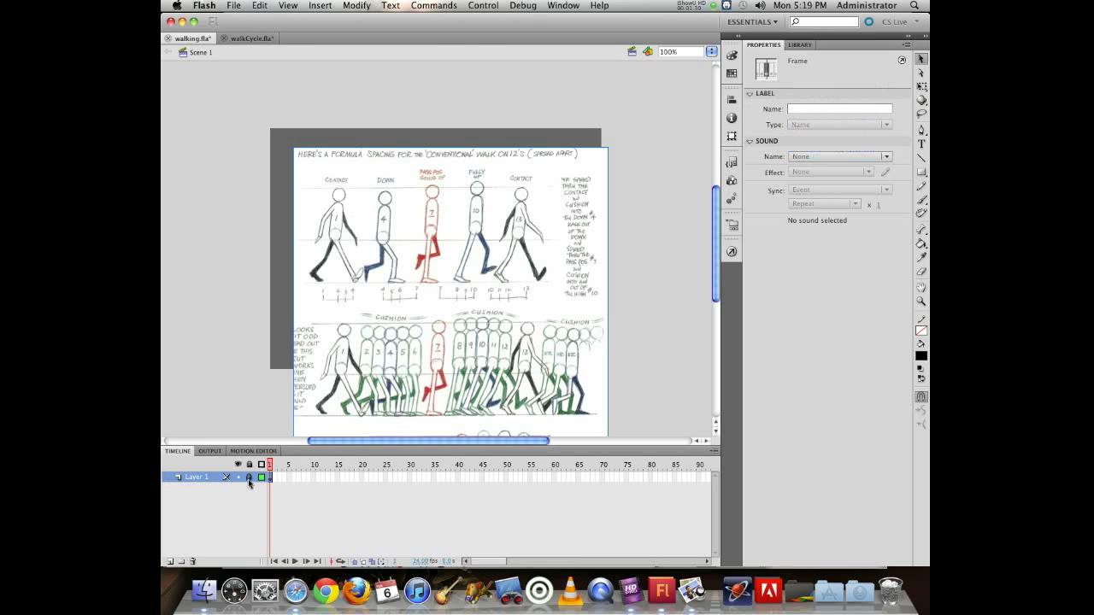
double_click(176, 478)
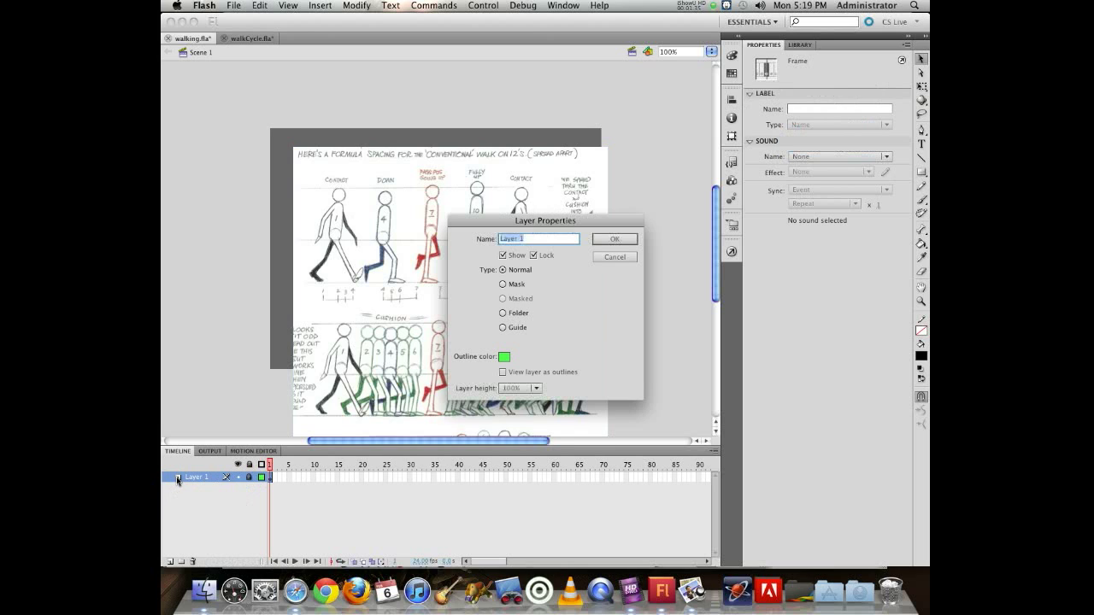
left_click(511, 331)
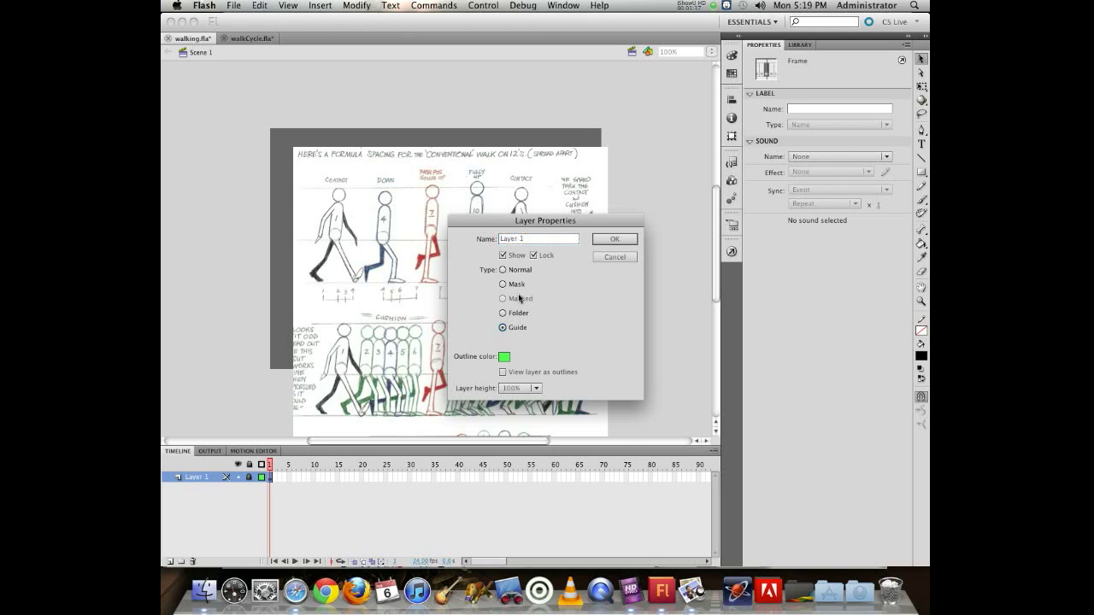
left_click(609, 239)
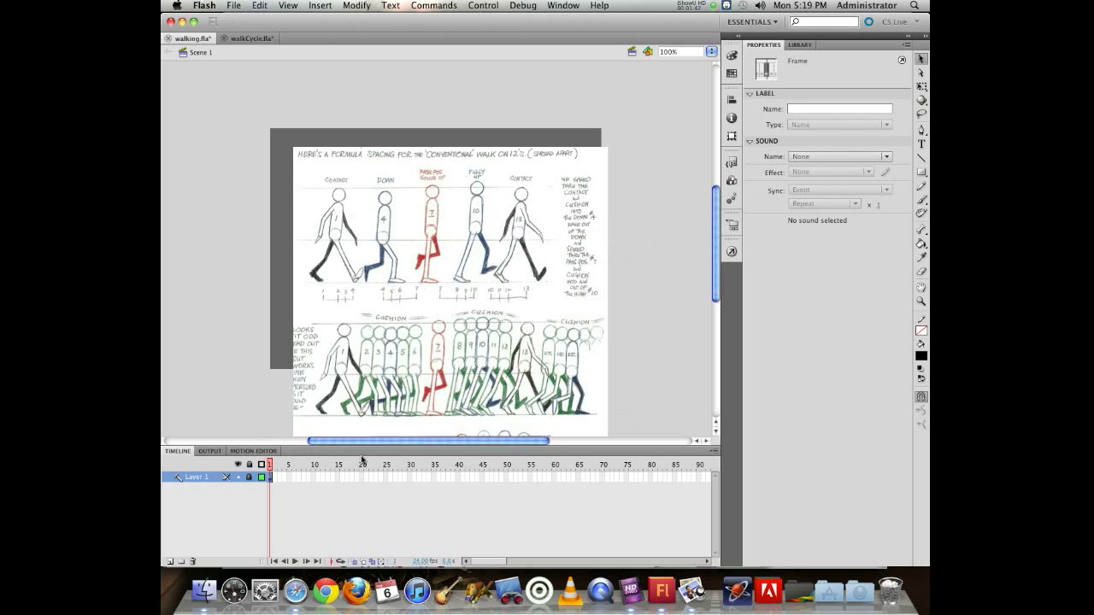
Add a new layer above the guide and set up the Brush tool with the third-smallest size and a dark teal fill.
left_click(169, 561)
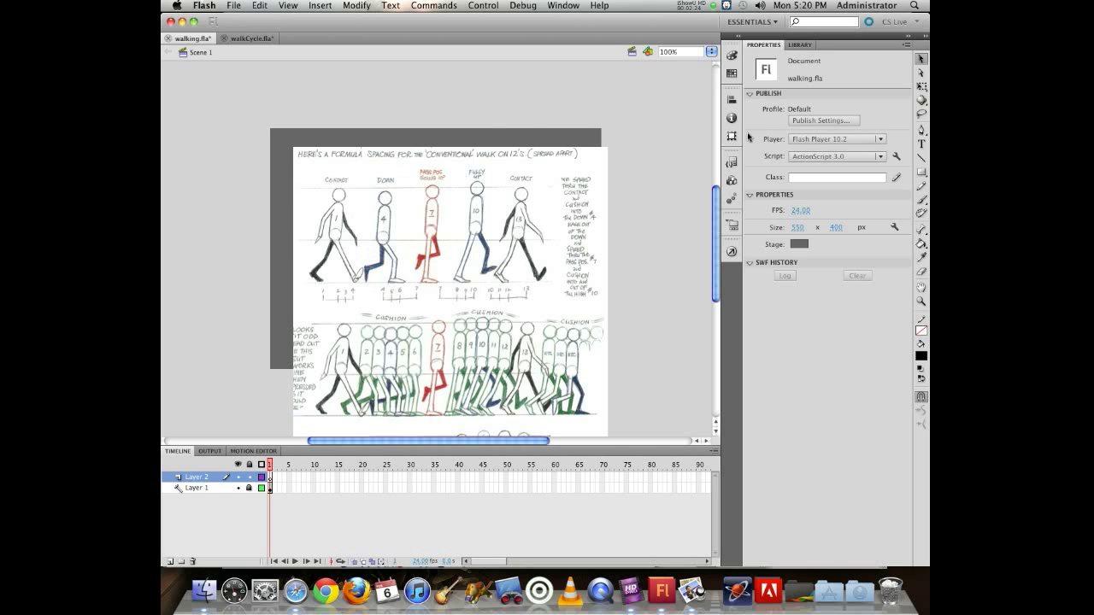
left_click(920, 204)
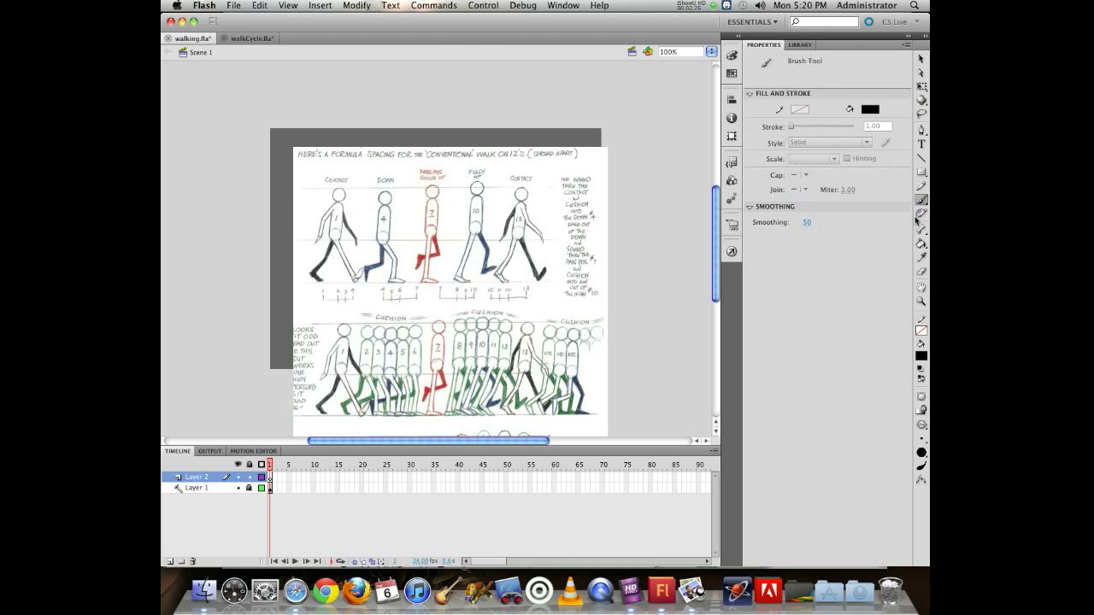
left_click(922, 449)
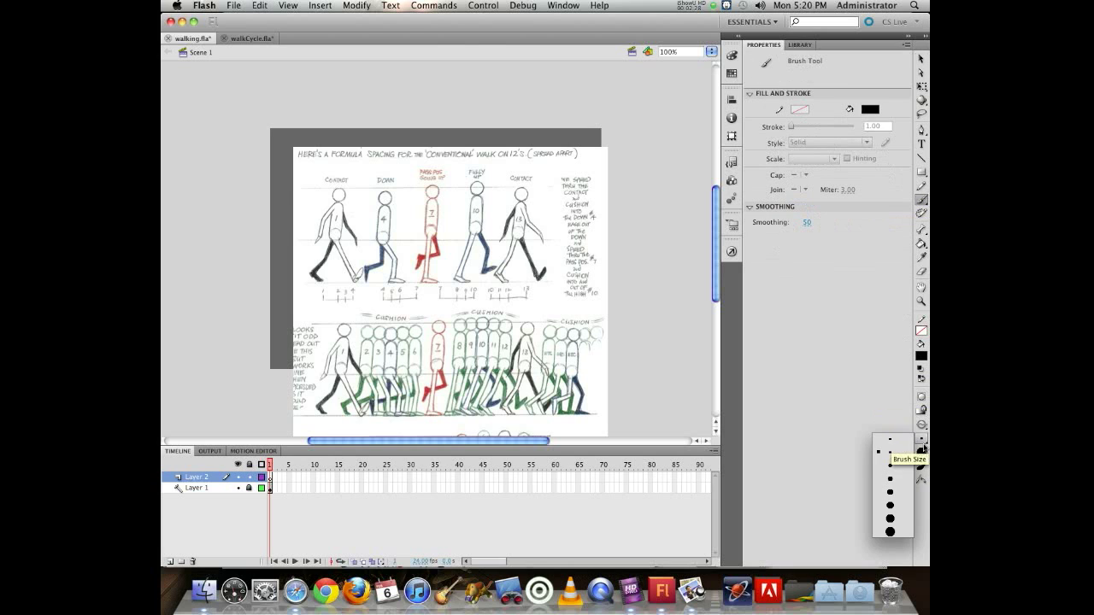
left_click(891, 466)
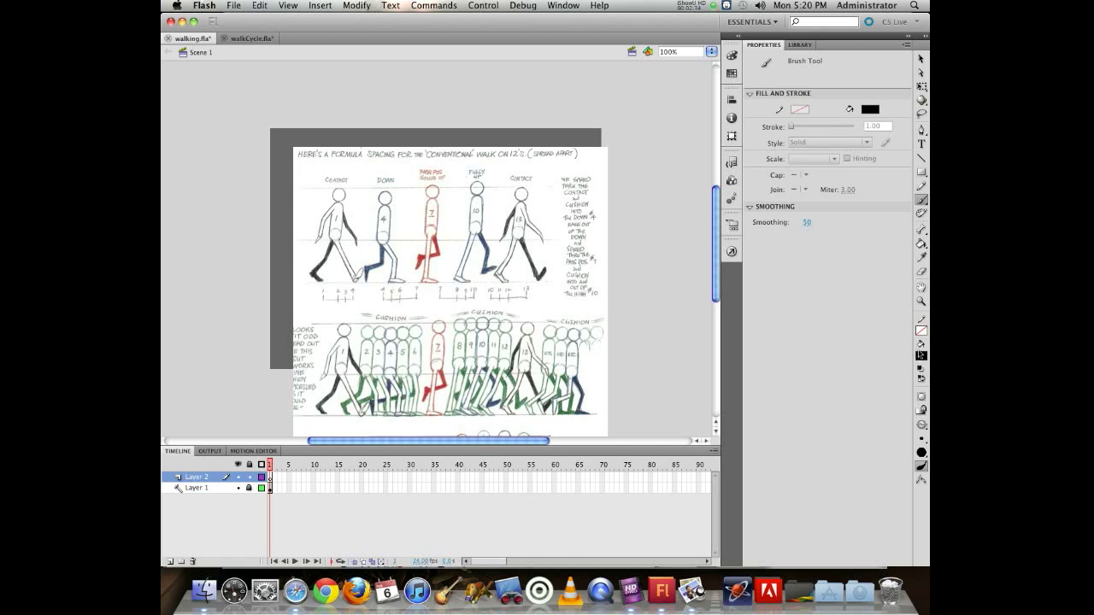
left_click(921, 355)
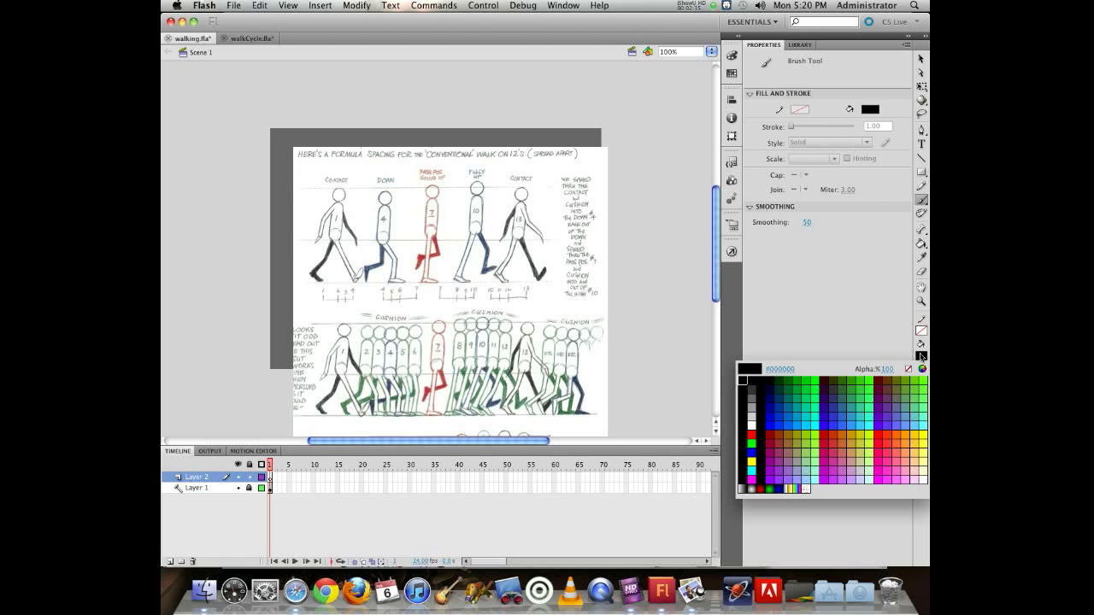
left_click(845, 394)
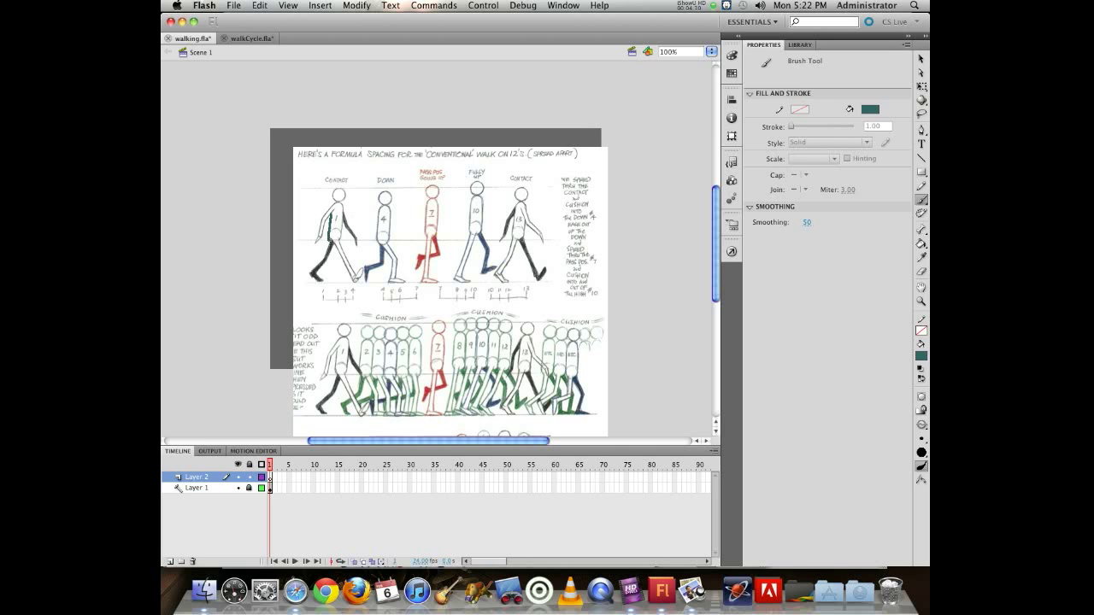
Trace the first Contact pose, figure 1 in the upper row, with the brush on frame 1 of Layer 2.
left_click_drag(355, 278, 359, 279)
mouse_move(352, 263)
left_mouse_down()
mouse_move(336, 236)
mouse_move(338, 183)
left_mouse_up()
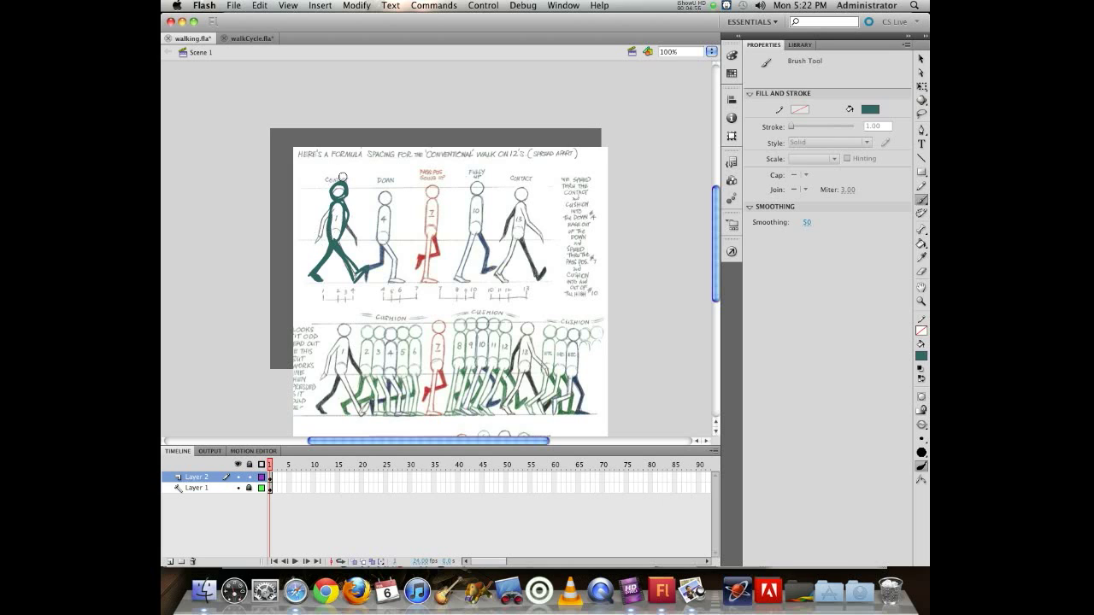
left_click_drag(334, 207, 323, 224)
left_click_drag(323, 219, 312, 244)
Insert a blank keyframe at frame 2 and trace the Down pose, figure 4, with onion skinning turned on.
key("F7")
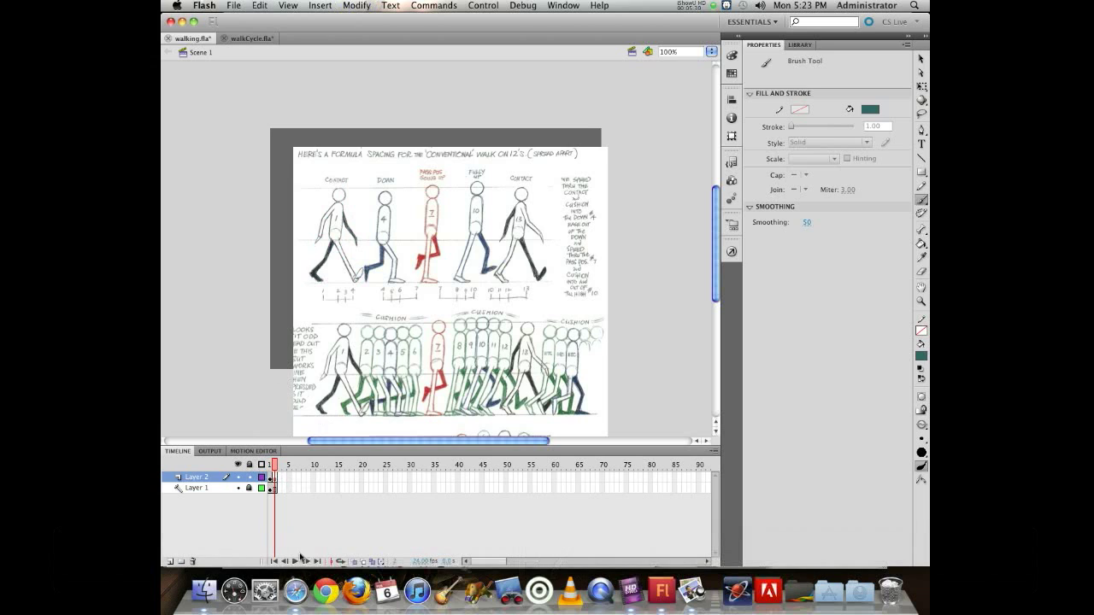
left_click(354, 562)
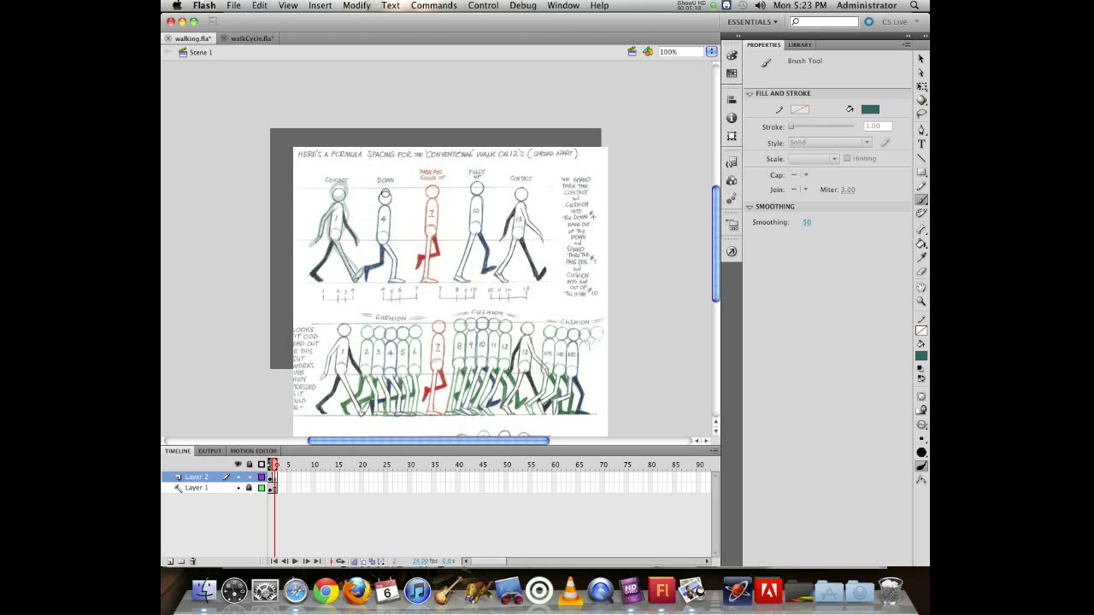
left_click_drag(384, 198, 381, 202)
left_click_drag(377, 244, 381, 218)
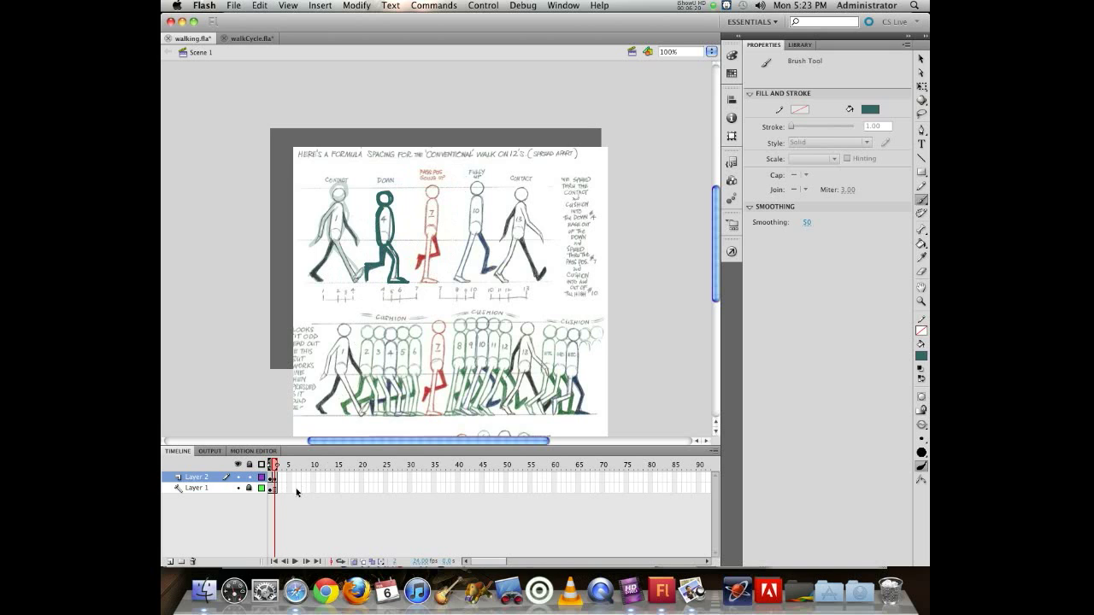
Insert a blank keyframe at frame 3 and trace the red passing pose, figure 7, with the brush.
key("F7")
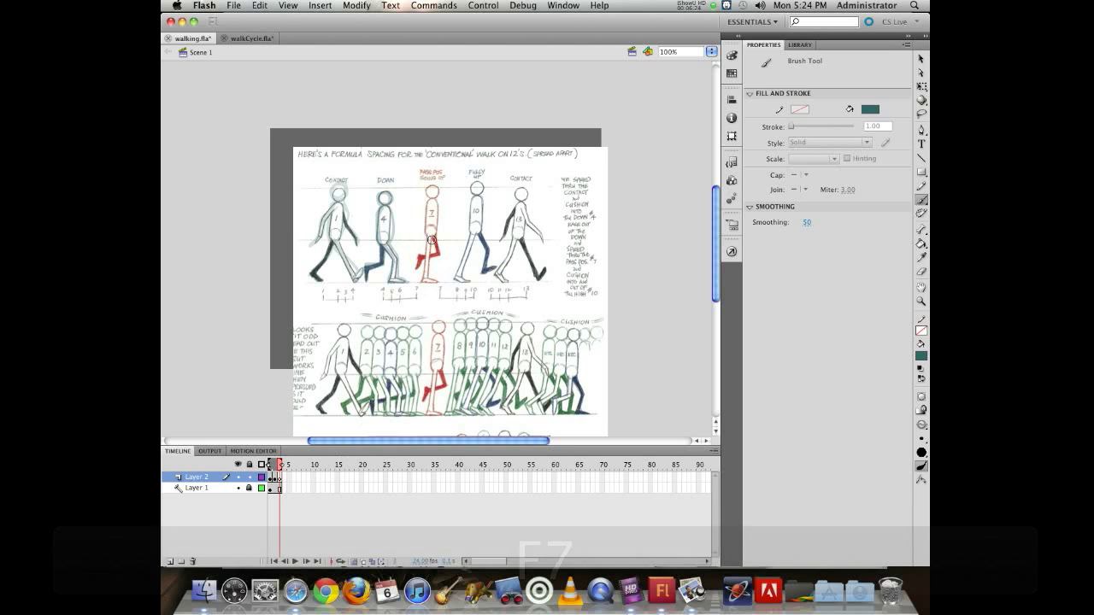
mouse_move(428, 278)
left_mouse_down()
mouse_move(441, 284)
mouse_move(431, 234)
left_mouse_up()
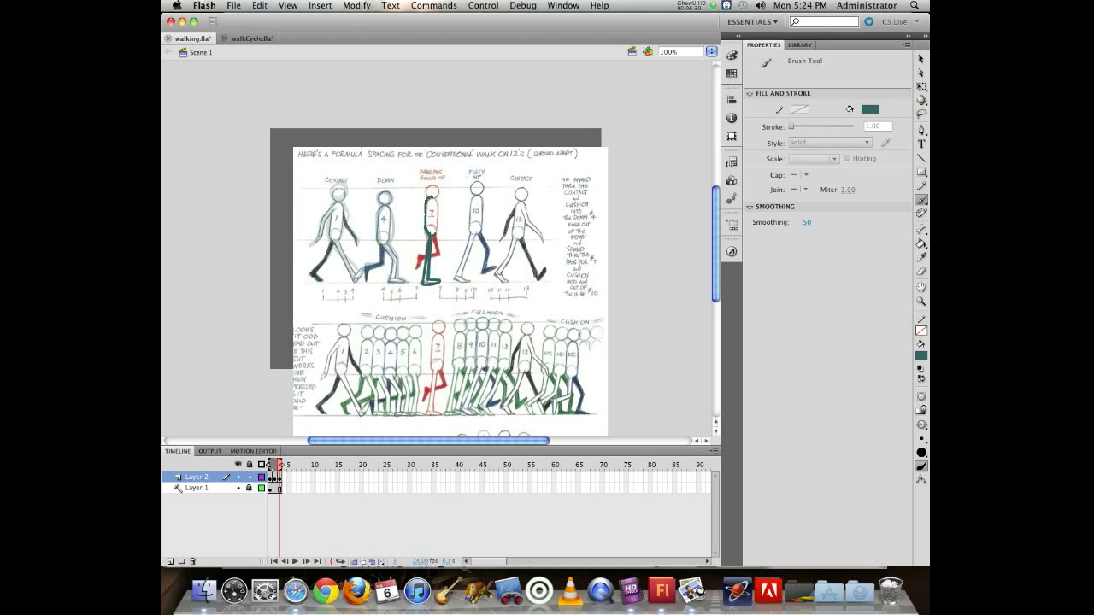
left_click_drag(436, 226, 432, 232)
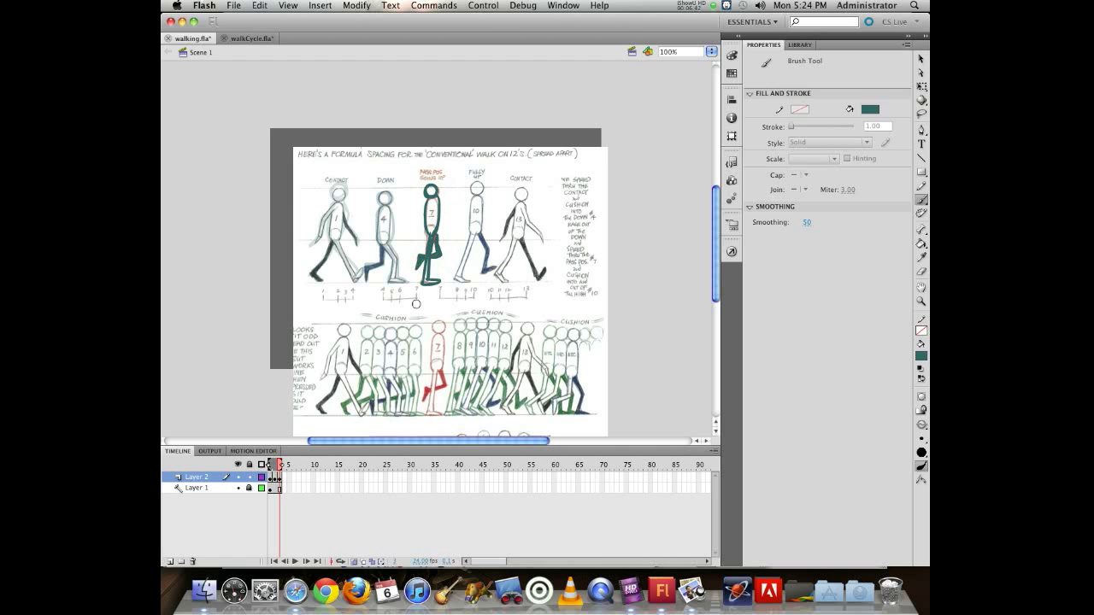
Insert a blank keyframe at frame 4 and trace the Fully Up pose, figure 10, with the brush.
key("F7")
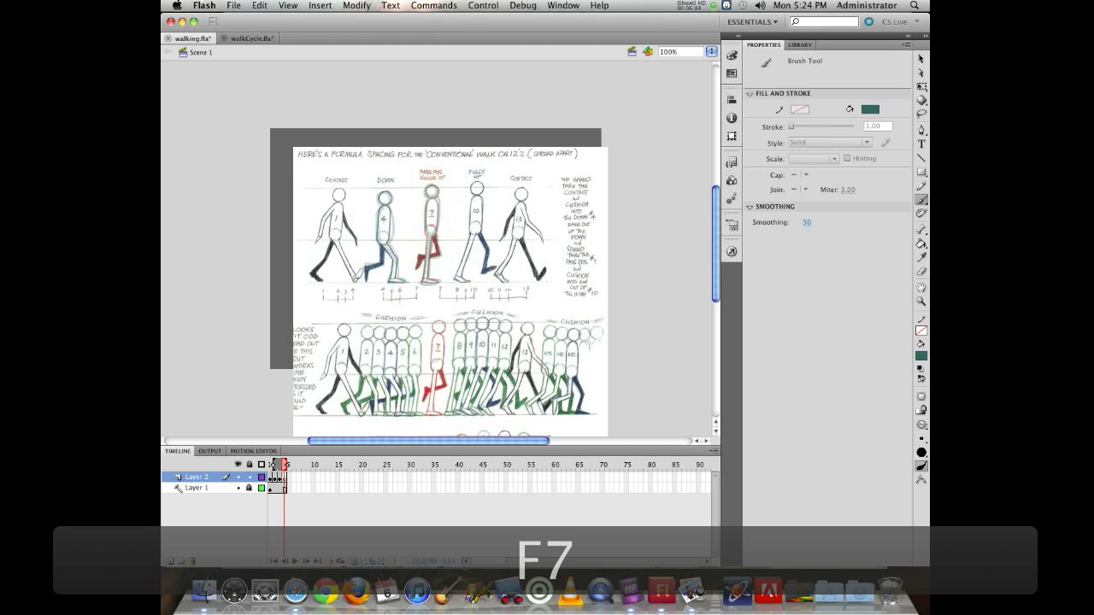
mouse_move(468, 244)
left_mouse_down()
mouse_move(459, 282)
mouse_move(463, 254)
left_mouse_up()
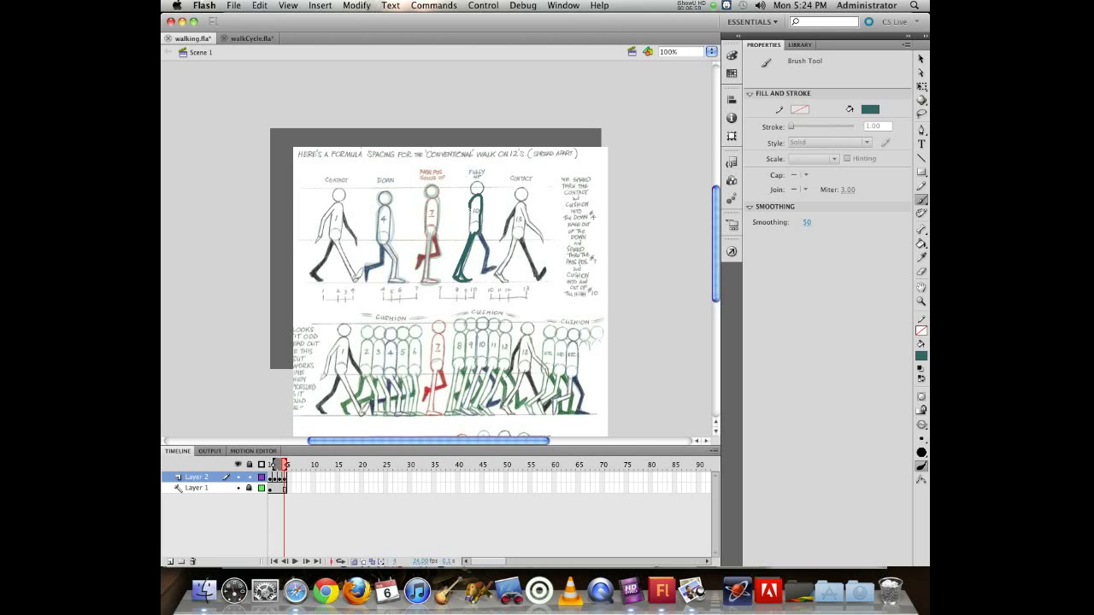
left_click_drag(477, 232, 474, 233)
left_click_drag(470, 186, 481, 189)
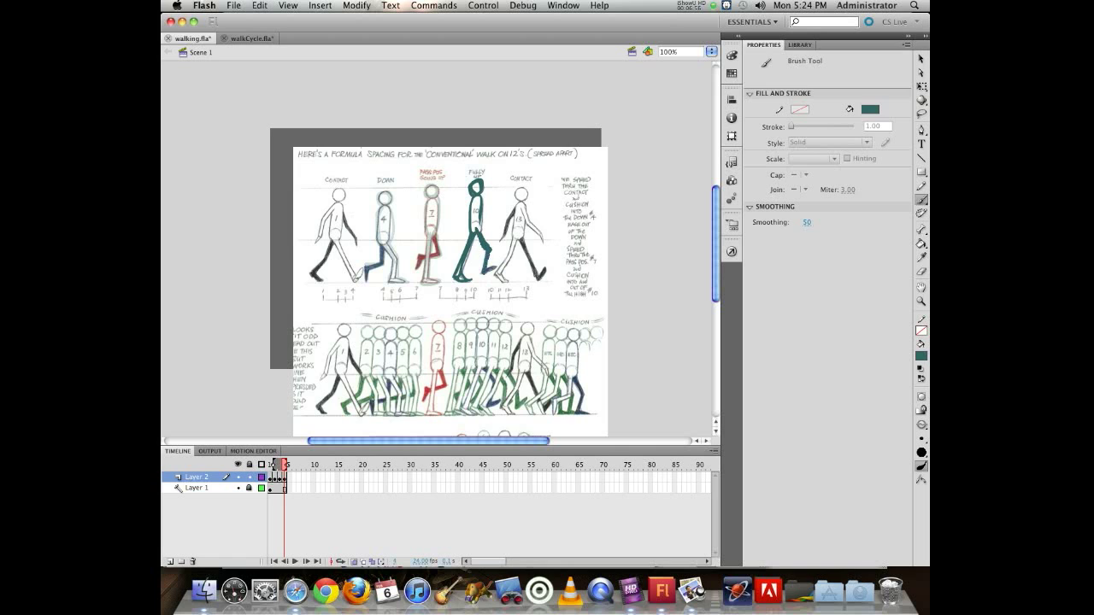
left_click_drag(475, 229, 503, 263)
Insert a blank keyframe at frame 5 and trace the final Contact pose, figure 13, with the brush.
key("F7")
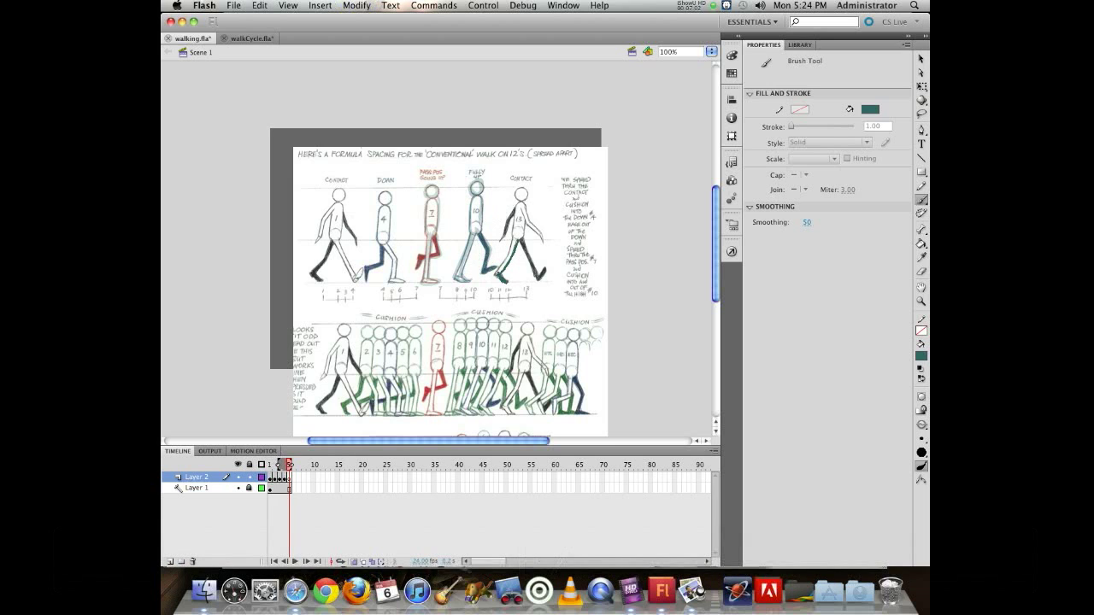
left_click_drag(499, 276, 514, 217)
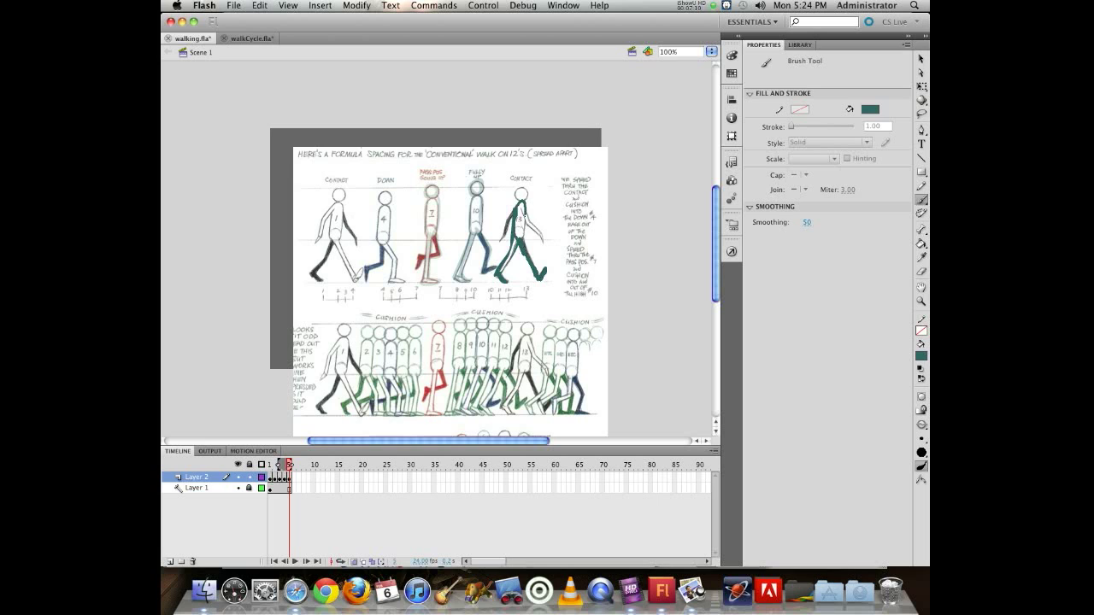
mouse_move(519, 224)
left_mouse_down()
mouse_move(521, 191)
mouse_move(515, 211)
left_mouse_up()
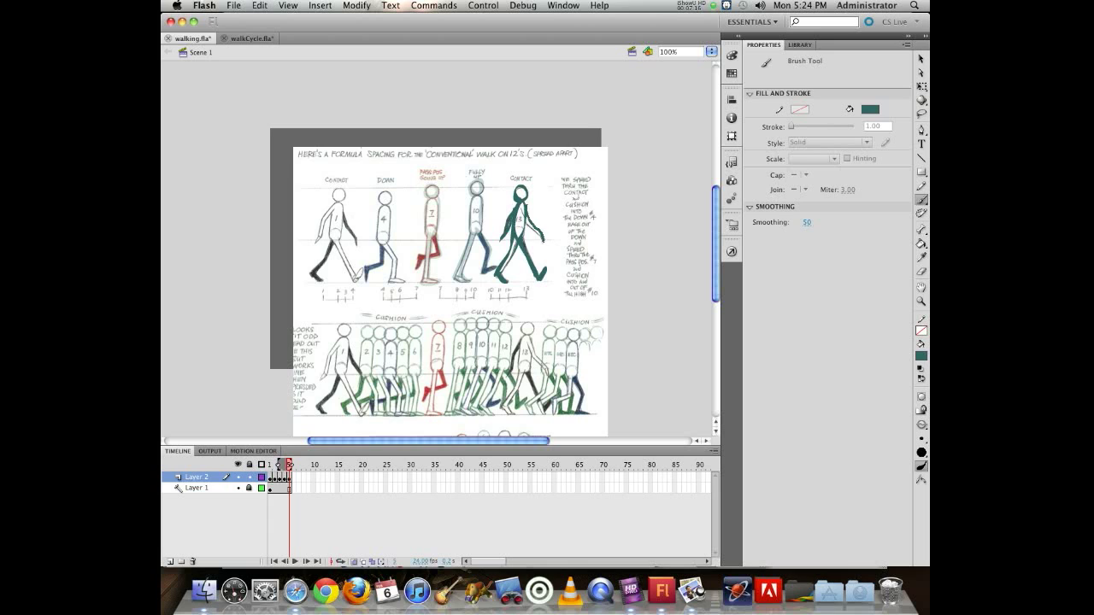
left_click_drag(518, 218, 520, 198)
Hide the Layer 1 reference image and scrub the traced walk back to frame 1.
left_click(238, 488)
left_click_drag(288, 465, 269, 465)
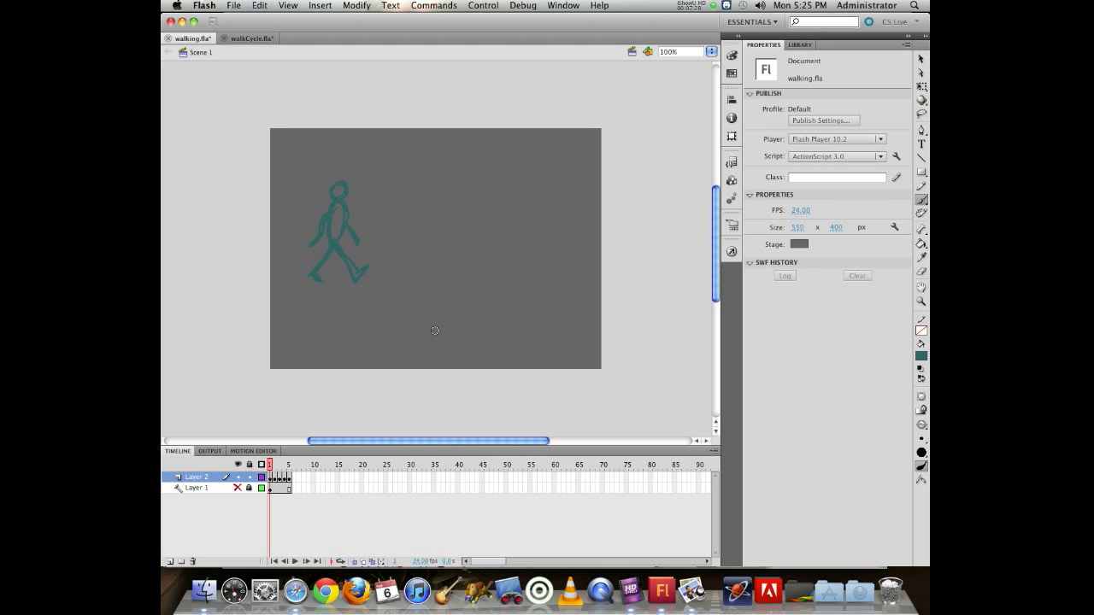
Set the stage color to white and scrub the traced walk from frame 1 to frame 5.
left_click(798, 244)
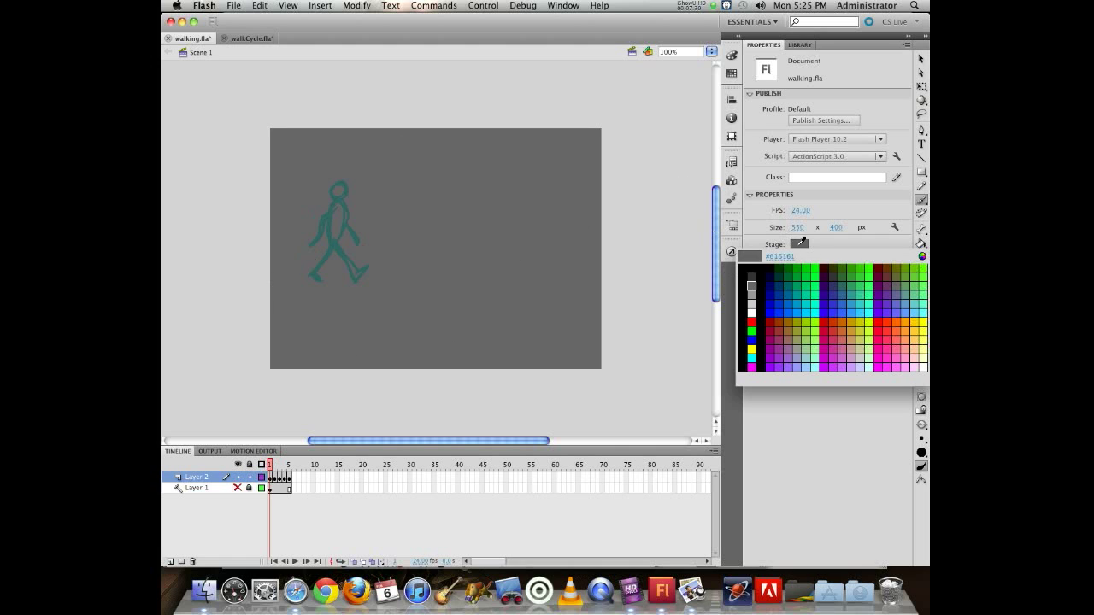
left_click(757, 312)
mouse_move(270, 466)
left_mouse_down()
mouse_move(295, 469)
mouse_move(270, 464)
mouse_move(293, 473)
mouse_move(265, 475)
left_mouse_up()
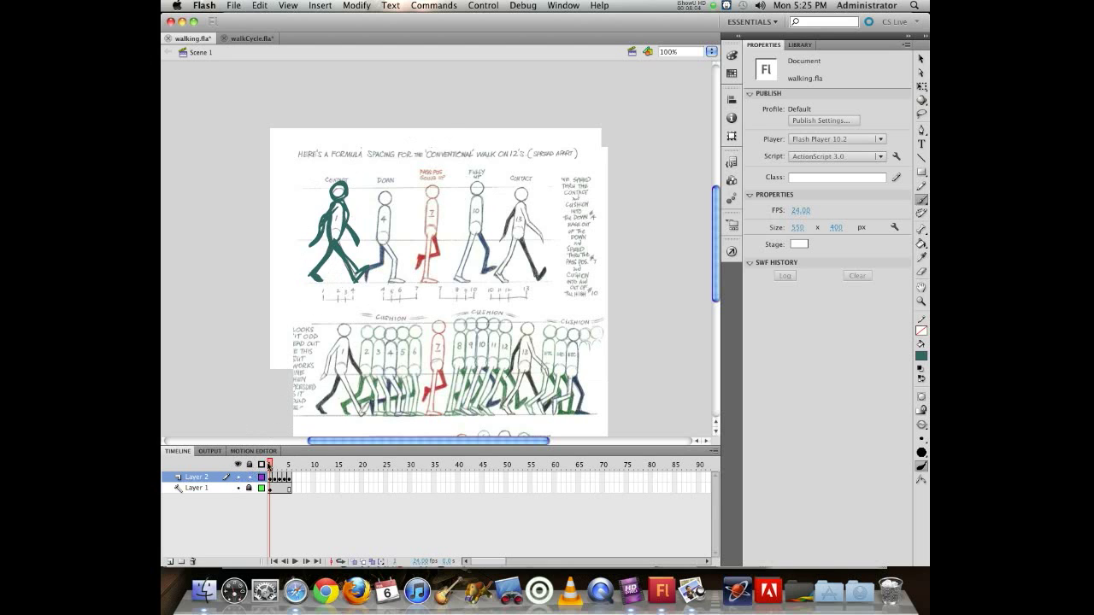
mouse_move(270, 466)
left_mouse_down()
mouse_move(294, 466)
mouse_move(257, 461)
mouse_move(291, 461)
left_mouse_up()
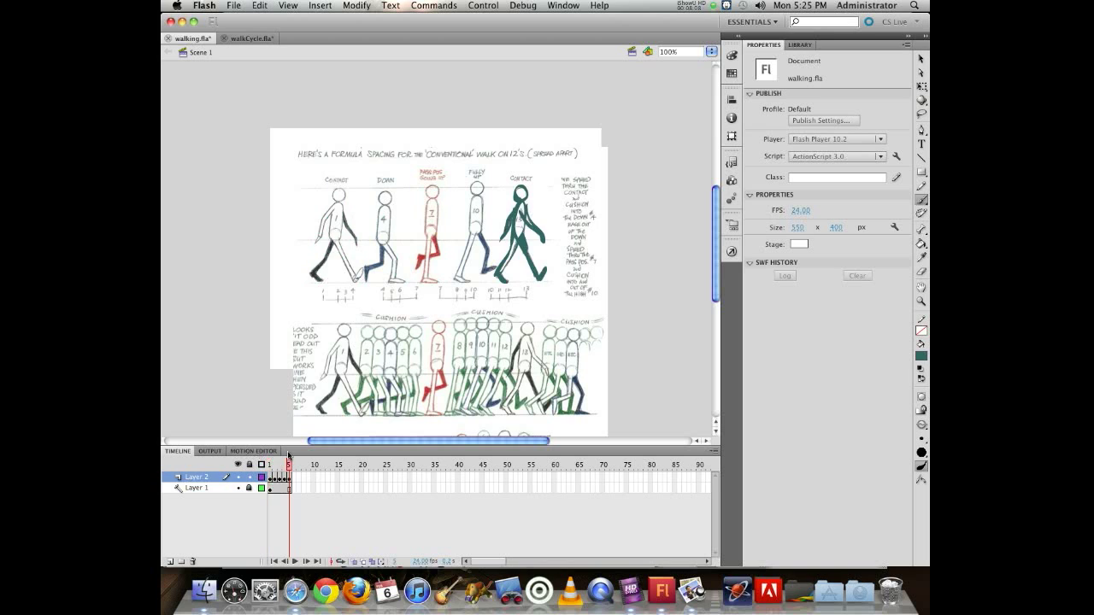
Unlock Layer 1 and brush a teal swatch and a dark purple swatch beneath it on the pasteboard beside the reference image.
left_click(249, 488)
left_click(218, 489)
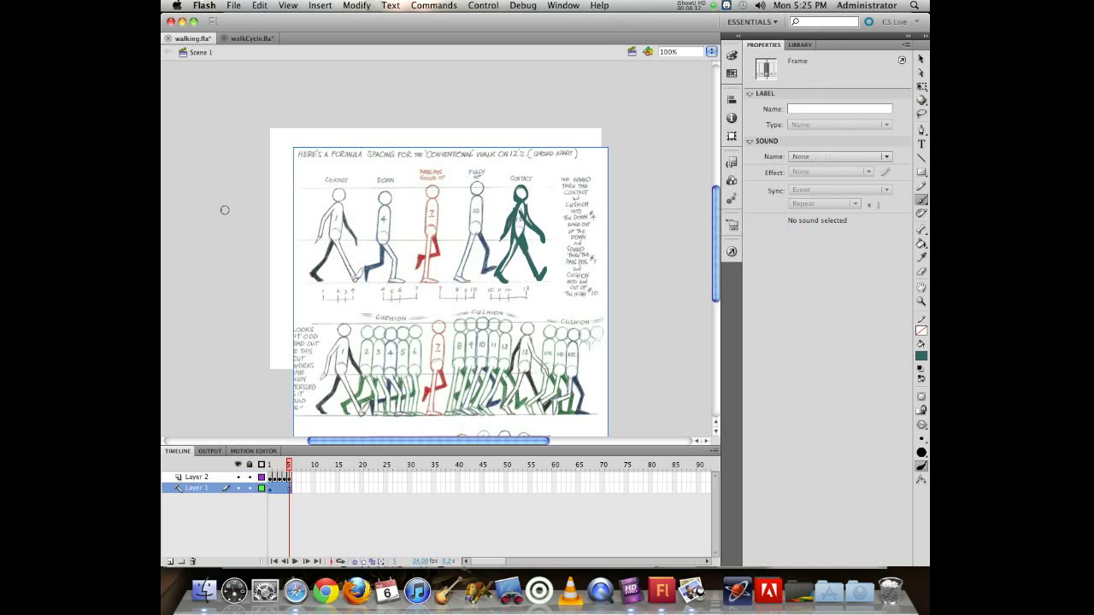
mouse_move(229, 197)
left_mouse_down()
mouse_move(237, 214)
mouse_move(229, 203)
mouse_move(244, 190)
left_mouse_up()
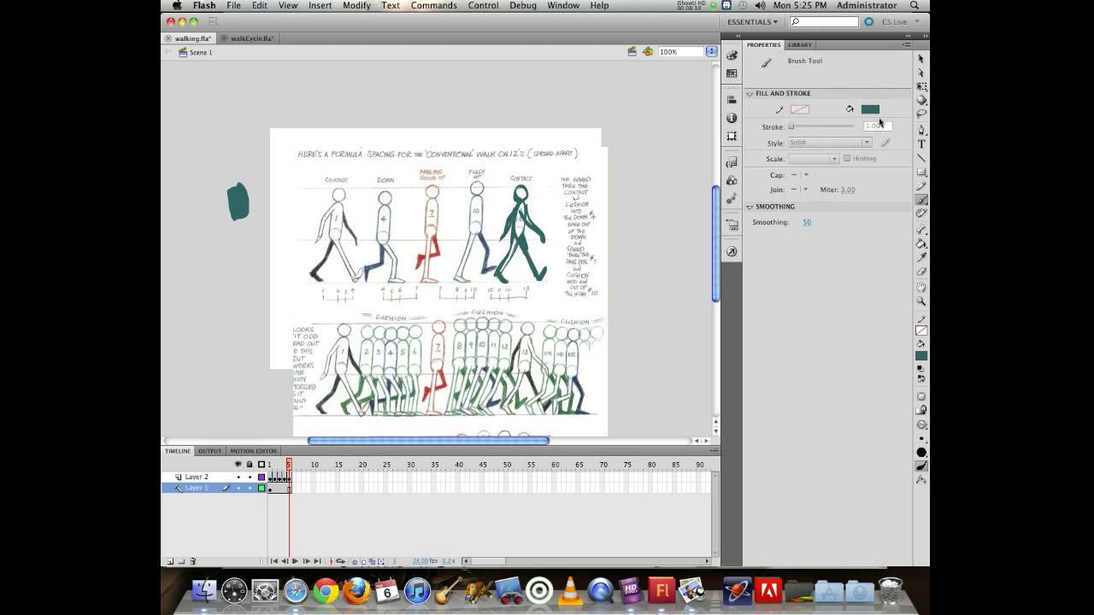
left_click(871, 110)
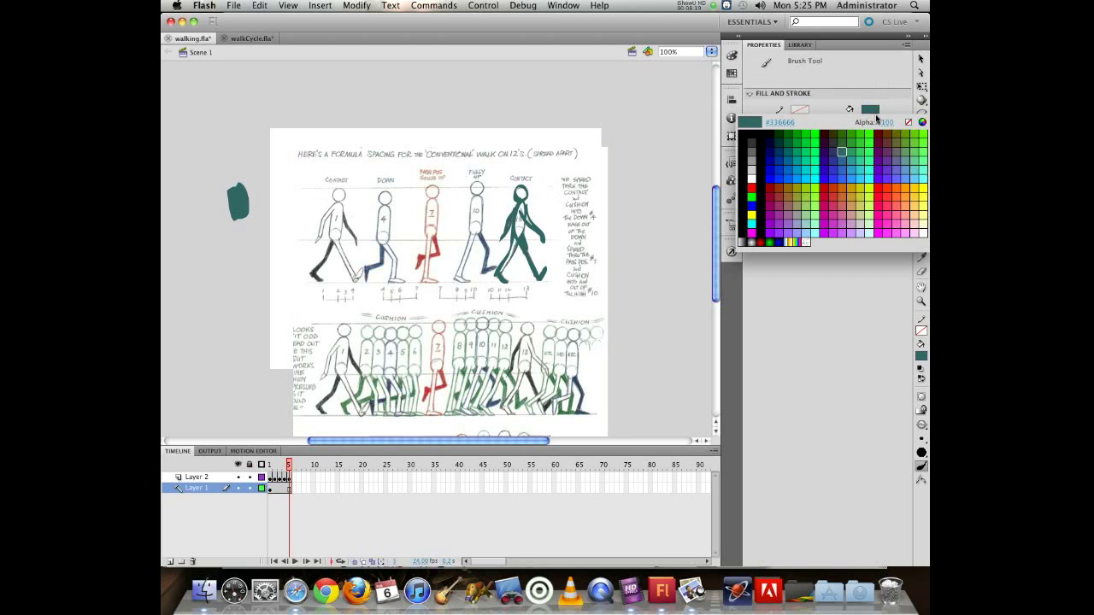
left_click(827, 158)
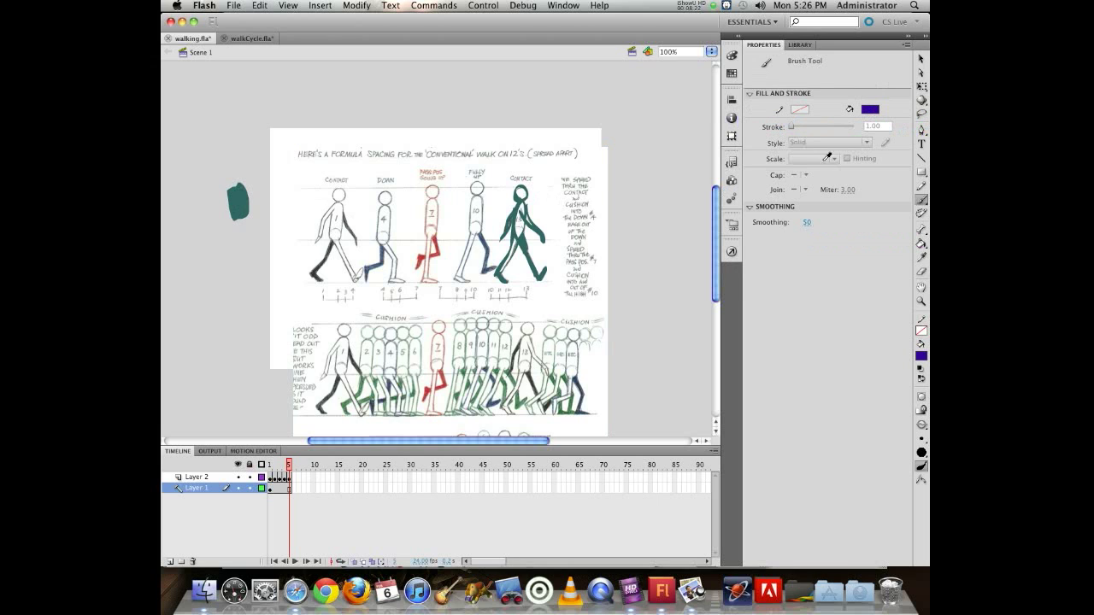
mouse_move(228, 230)
left_mouse_down()
mouse_move(231, 250)
mouse_move(247, 236)
left_mouse_up()
left_click_drag(289, 464, 270, 464)
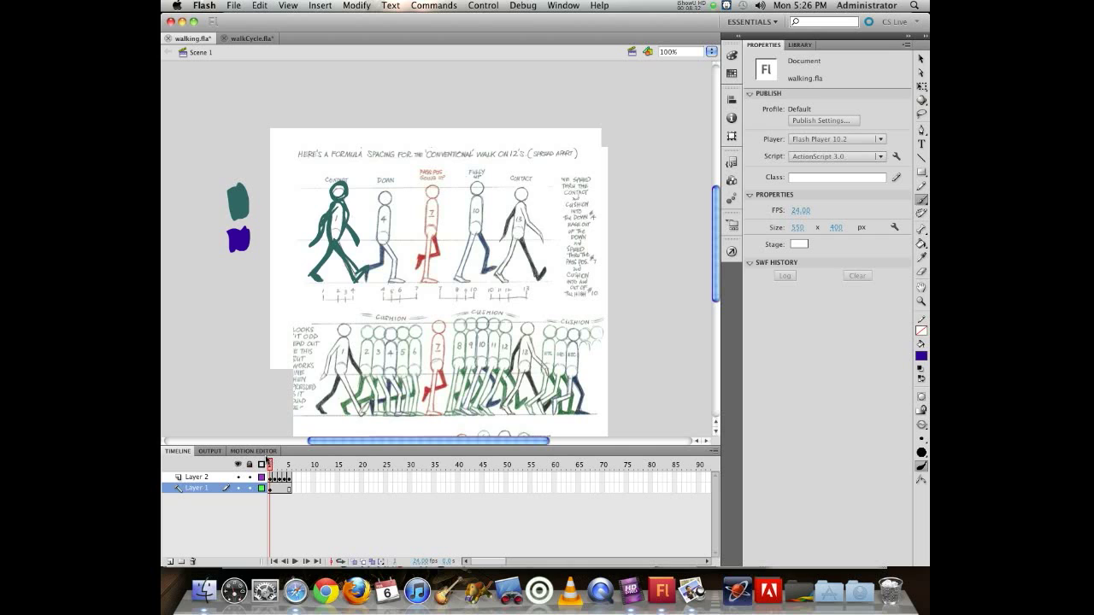
key("Return")
key("b")
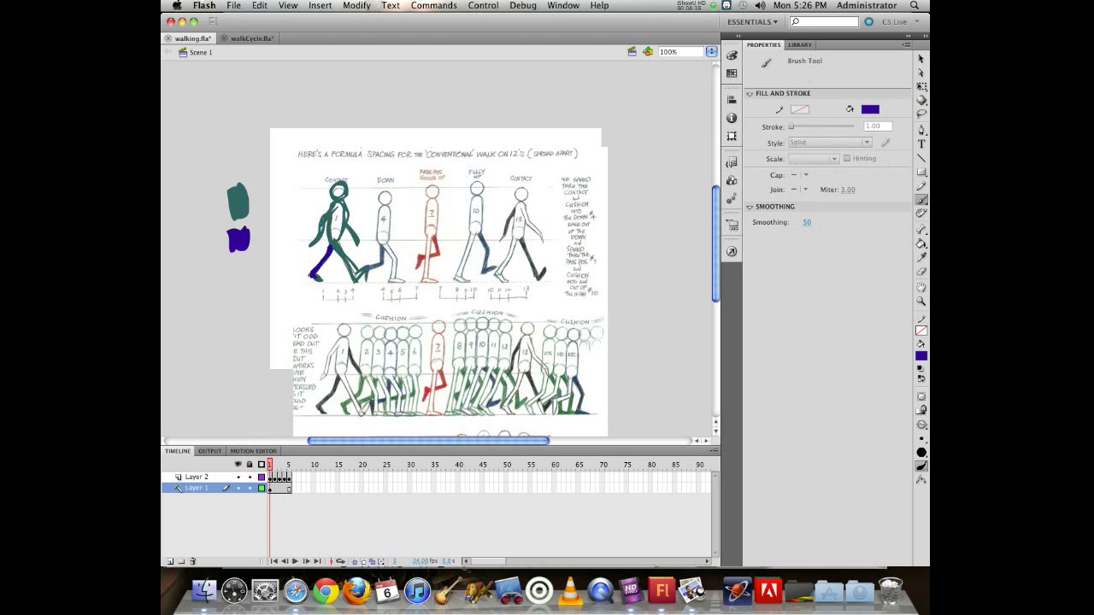
key("super+z")
left_click_drag(345, 224, 358, 240)
key("super+z")
key("period")
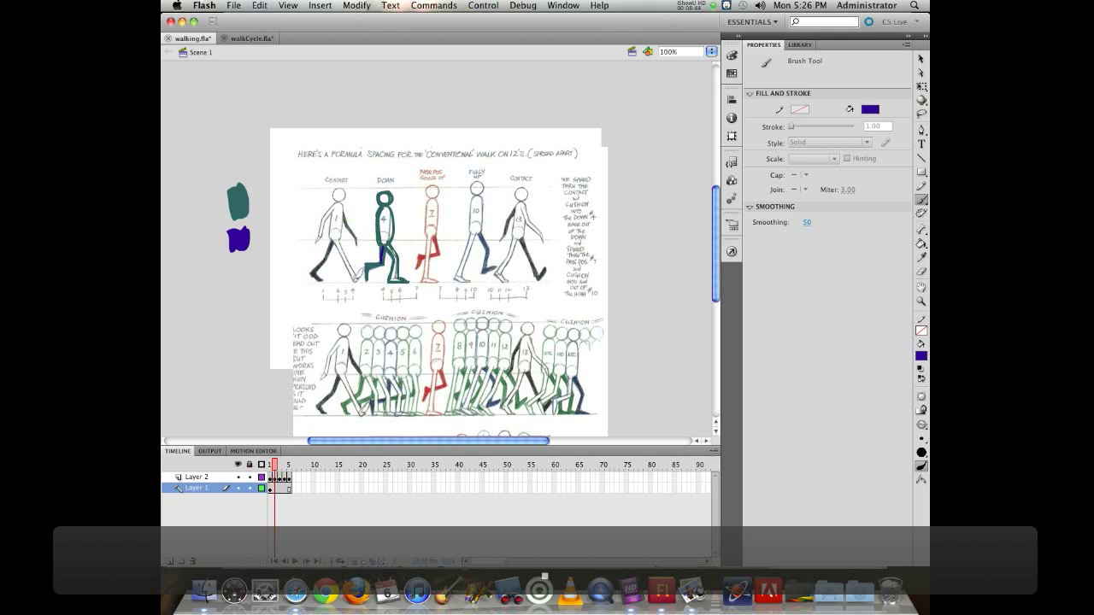
left_click_drag(384, 257, 368, 267)
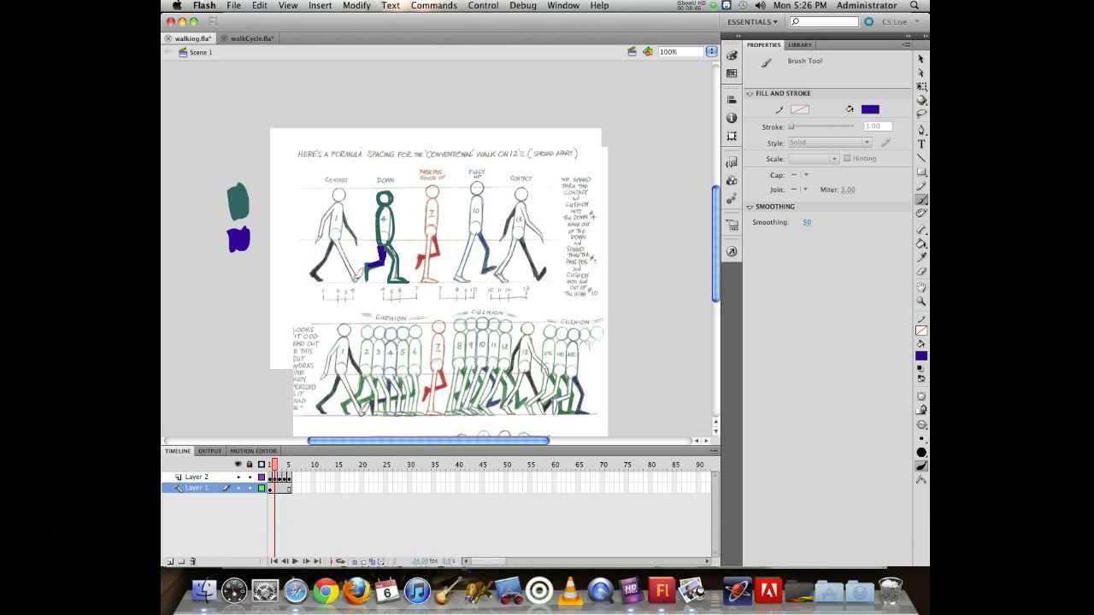
key("super+z")
key("super+z")
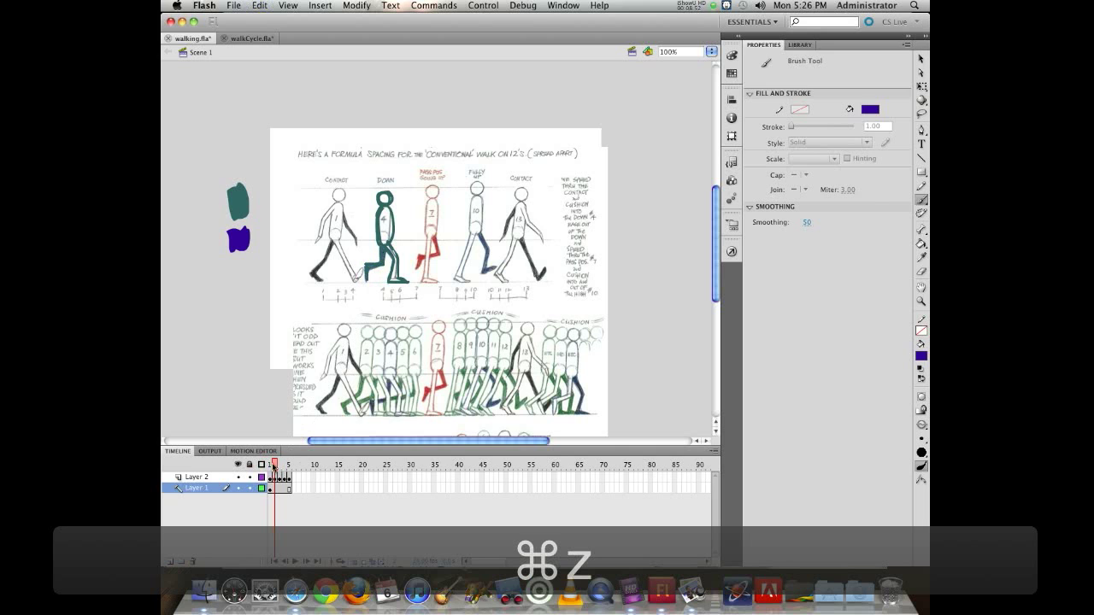
left_click(237, 487)
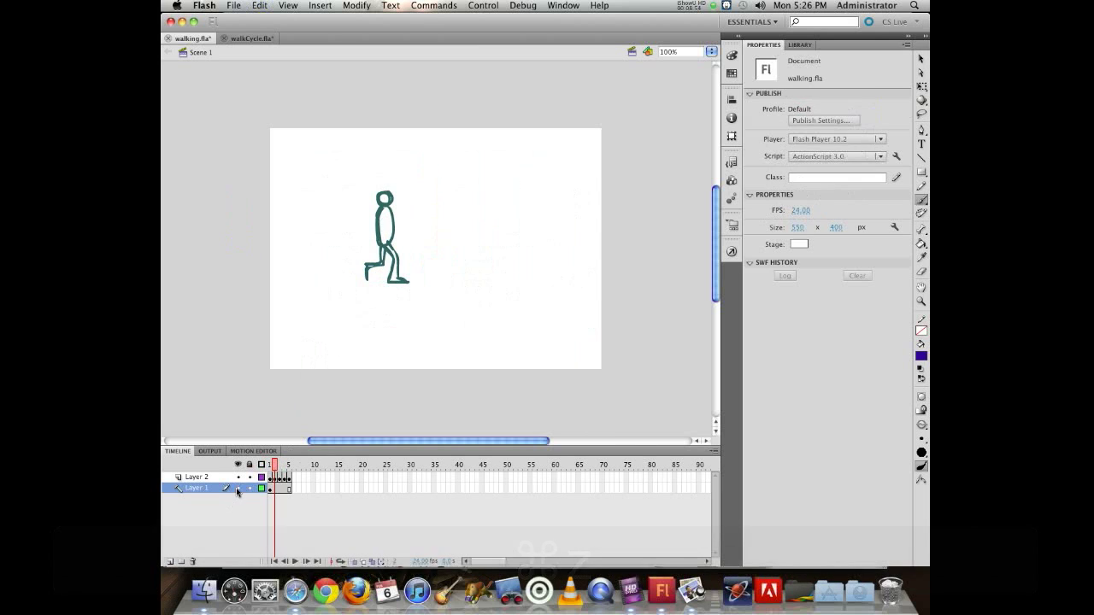
left_click(237, 488)
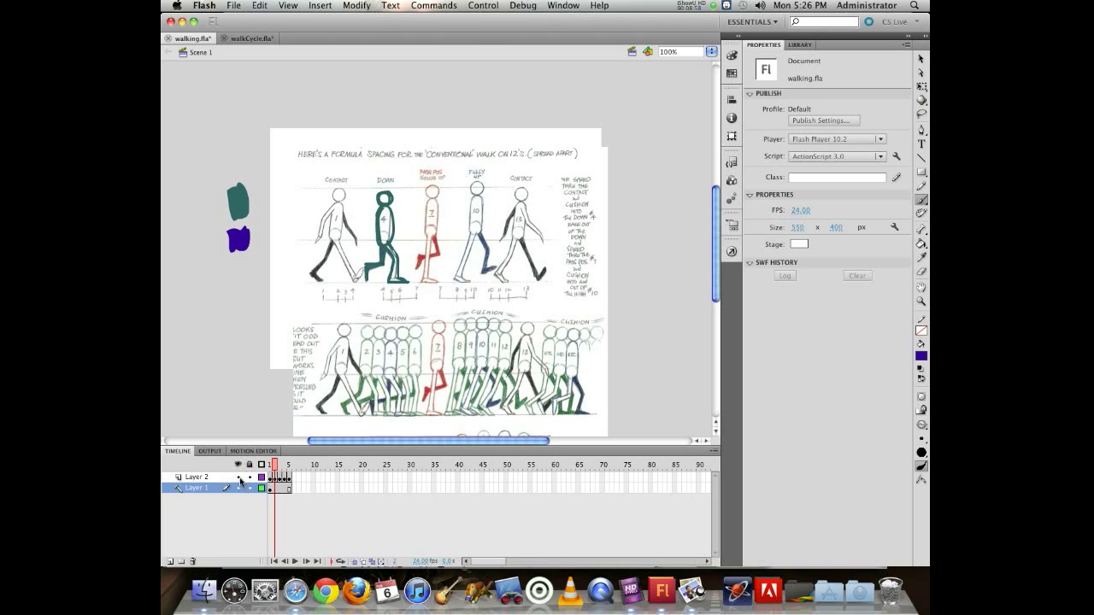
Lock Layer 1 and, on frame 1 of Layer 2, brush the Contact pose's rear leg and front arm in dark purple.
left_click(269, 465)
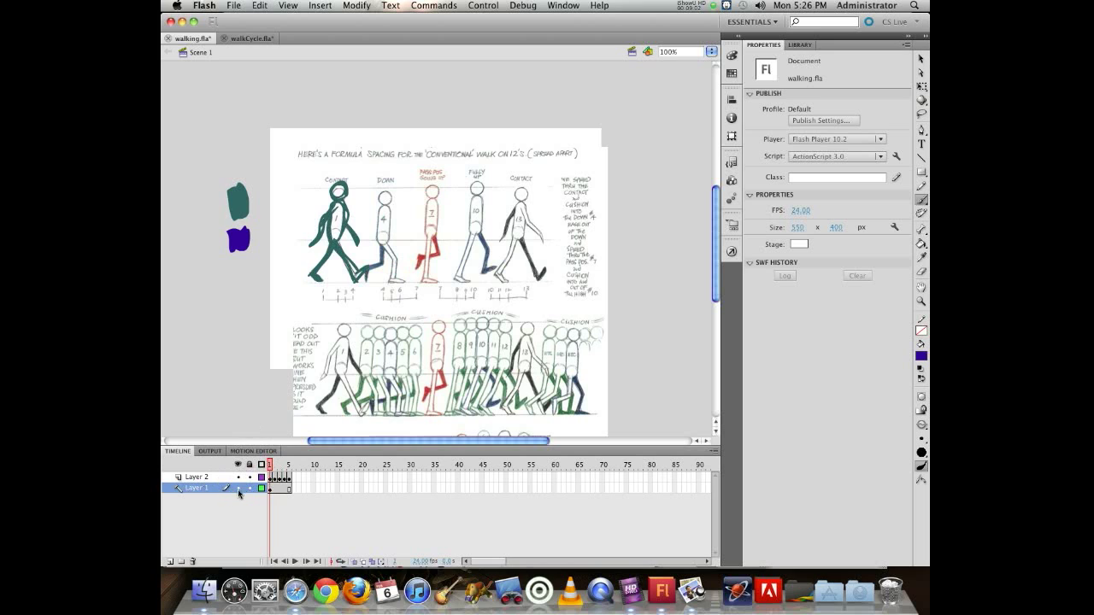
left_click(249, 487)
left_click(271, 478)
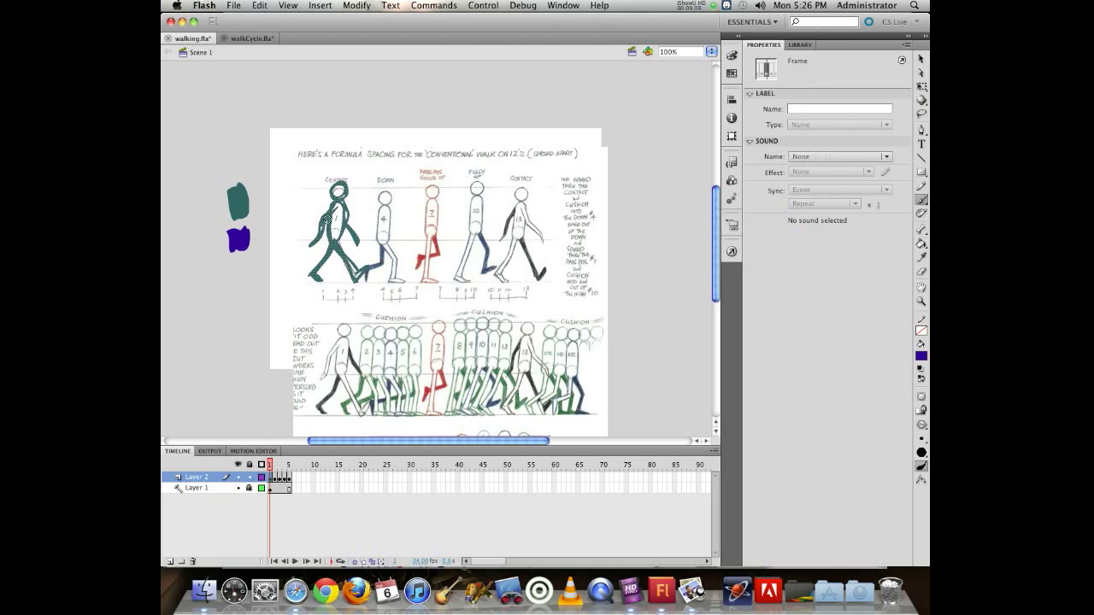
key("b")
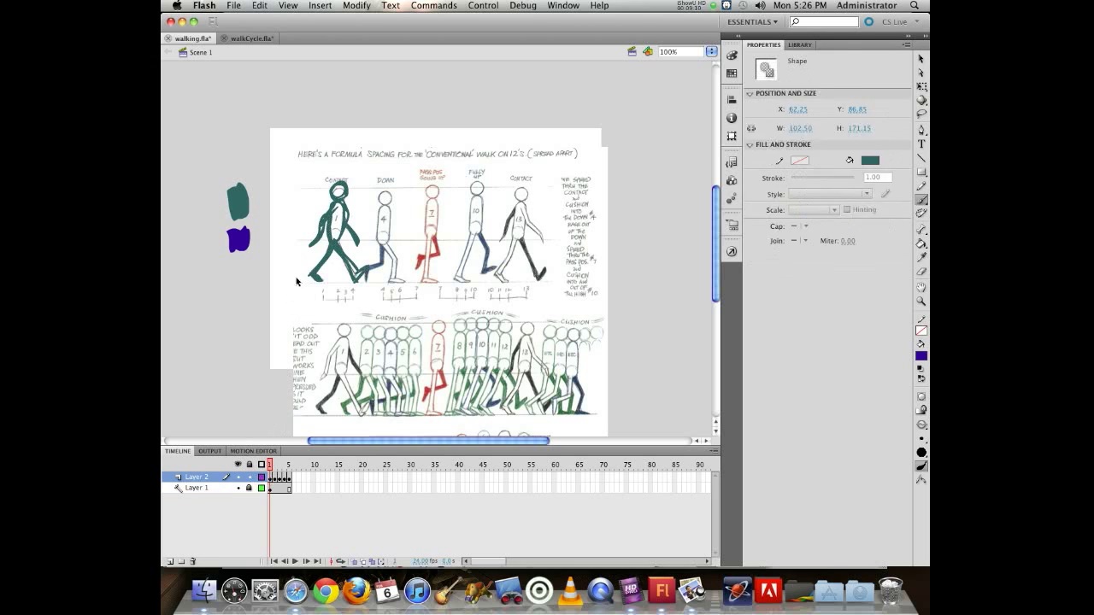
left_click_drag(329, 248, 318, 267)
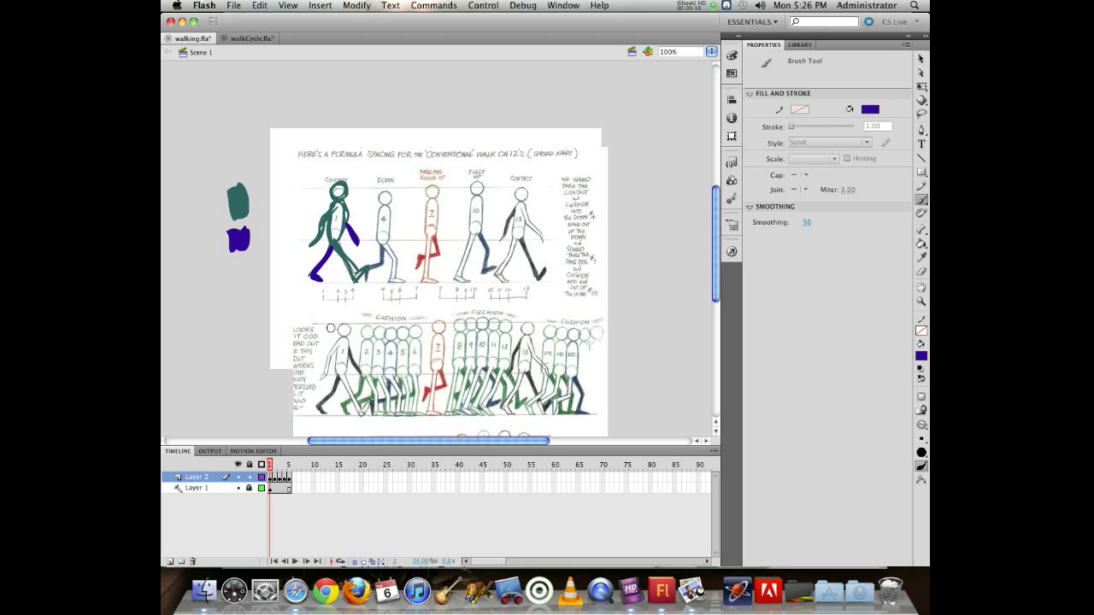
Brush the raised rear leg in dark purple on frame 2's Down pose and frame 3's passing pose.
key("period")
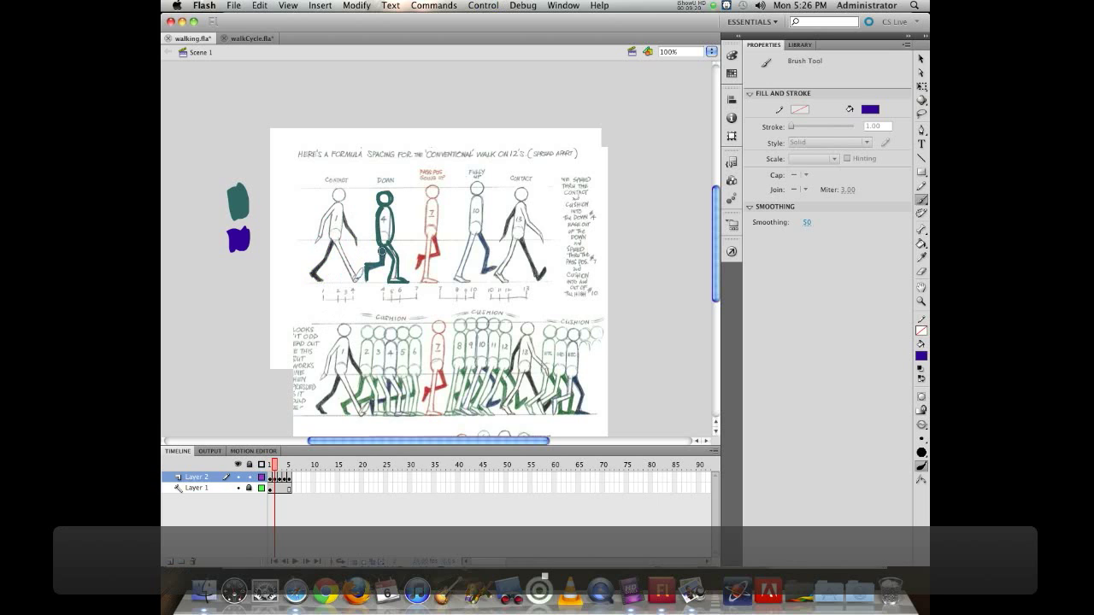
left_click_drag(382, 253, 367, 268)
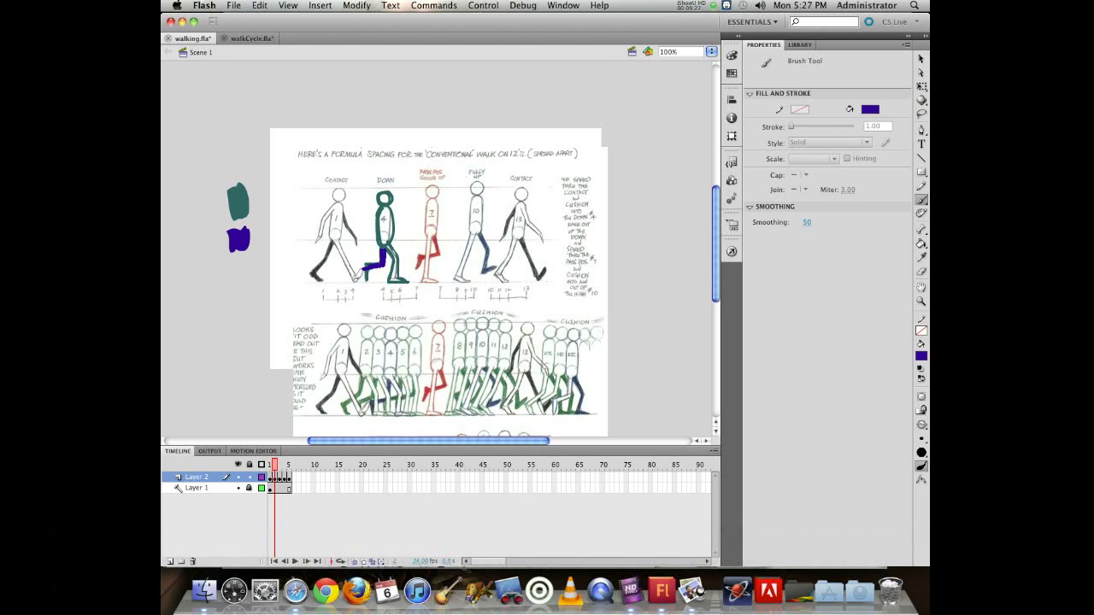
key("comma")
key("period")
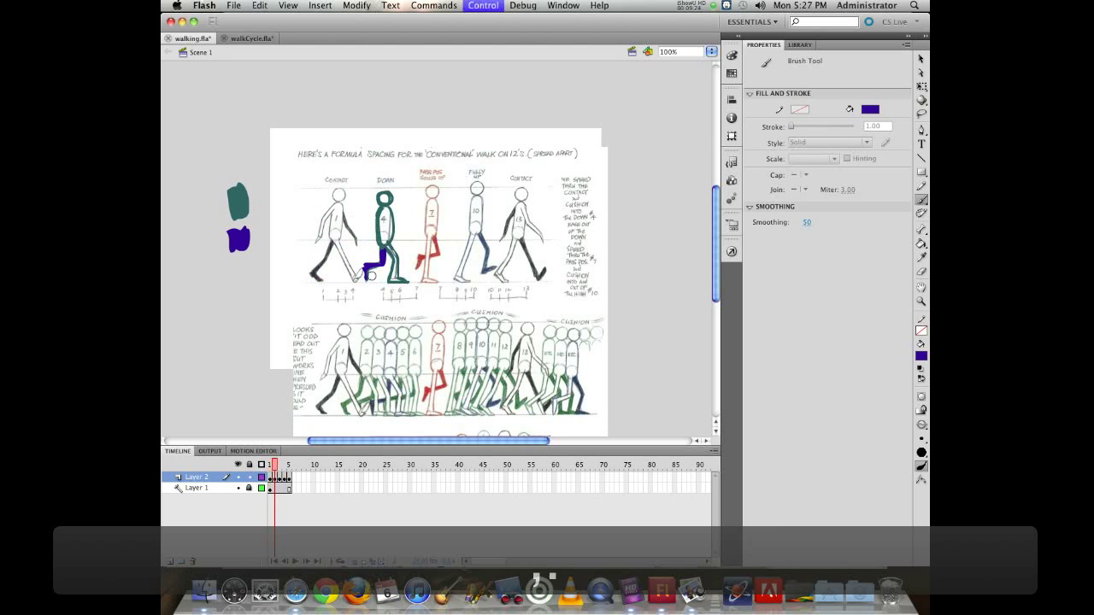
key("period")
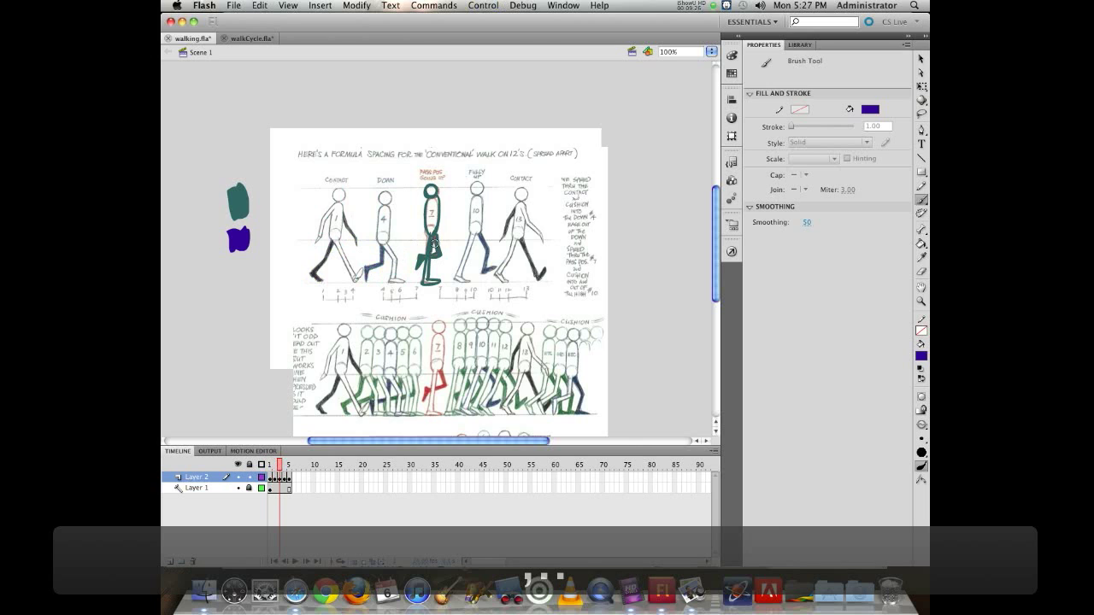
left_click_drag(434, 242, 432, 260)
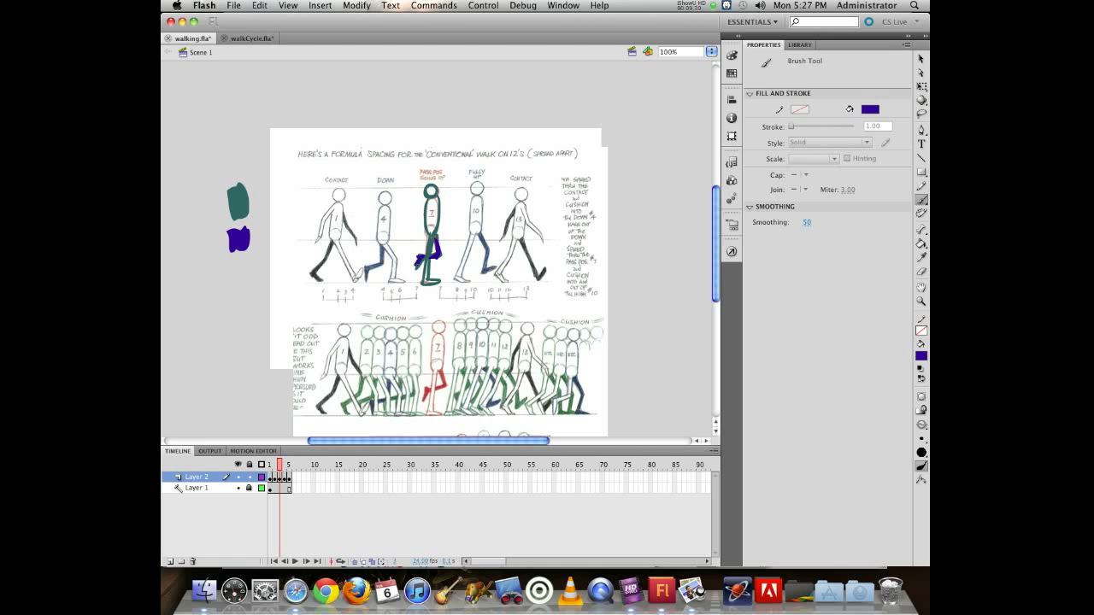
Brush frame 4's raised front leg and frame 5's front leg and rear arm in dark purple.
key("period")
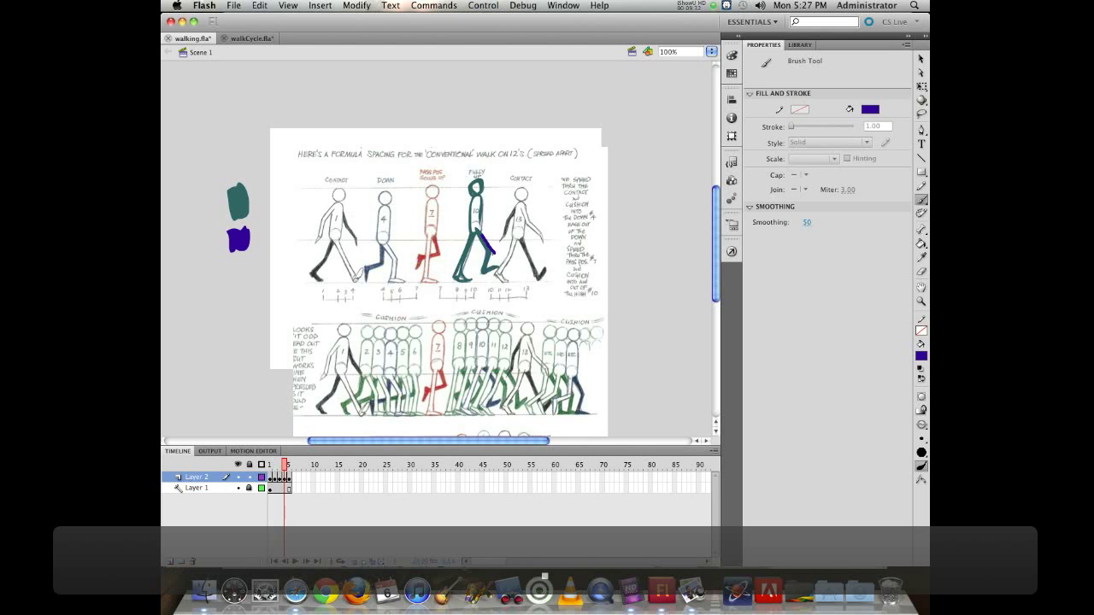
left_click_drag(493, 253, 484, 273)
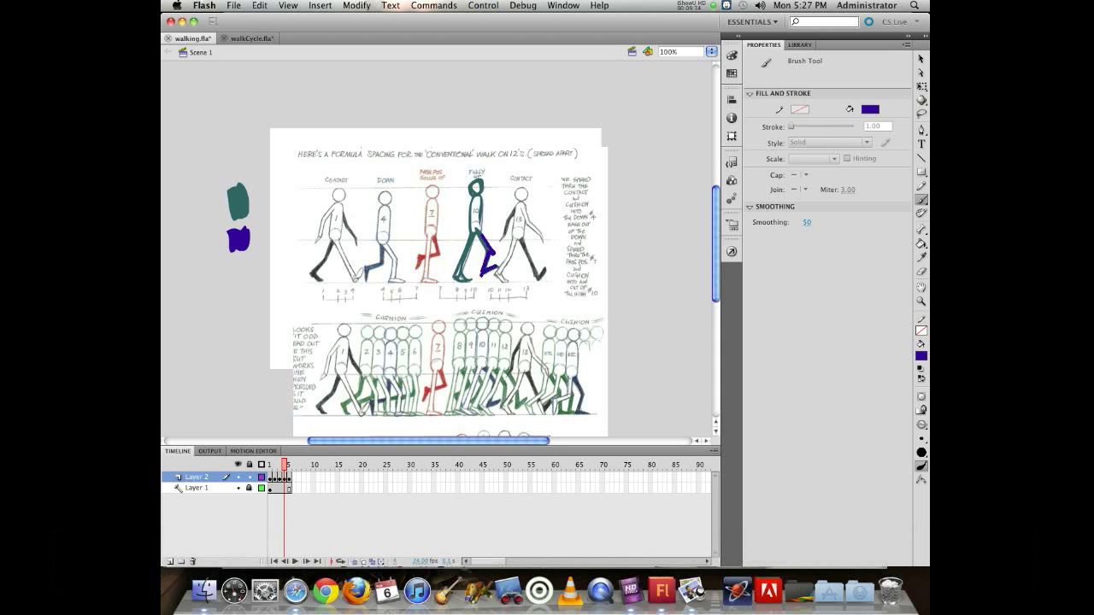
key("period")
left_click_drag(521, 239, 540, 277)
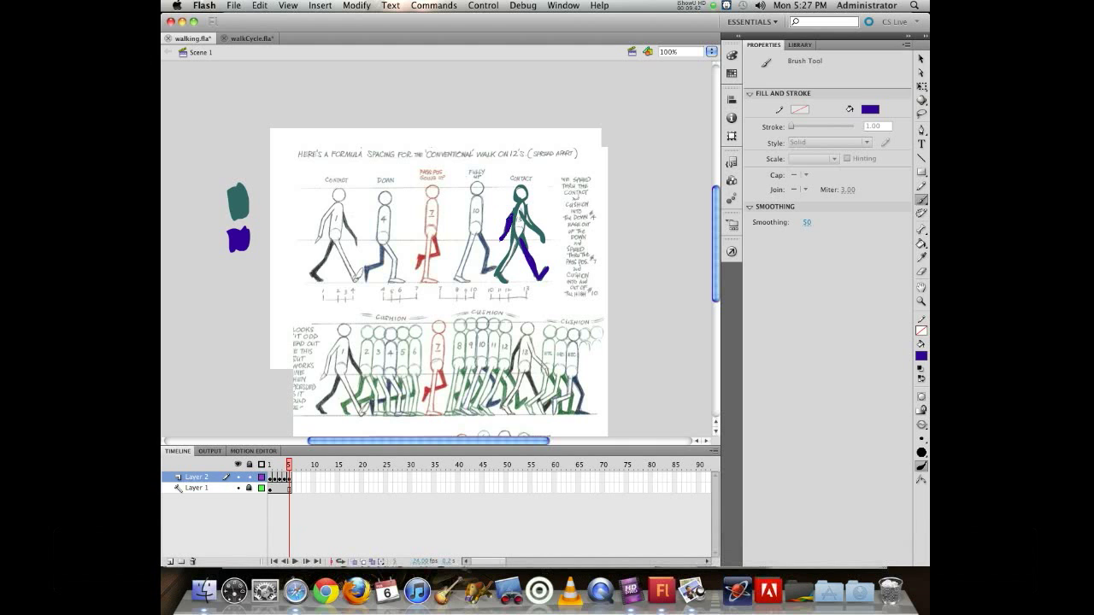
Flip back and forth through the recolored frames to check the motion, and preview the movie from frame 1.
key("comma")
key("comma")
key("comma")
key("period")
key("period")
key("period")
key("comma")
key("comma")
key("comma")
key("period")
key("period")
key("period")
key("comma")
key("comma")
key("comma")
key("comma")
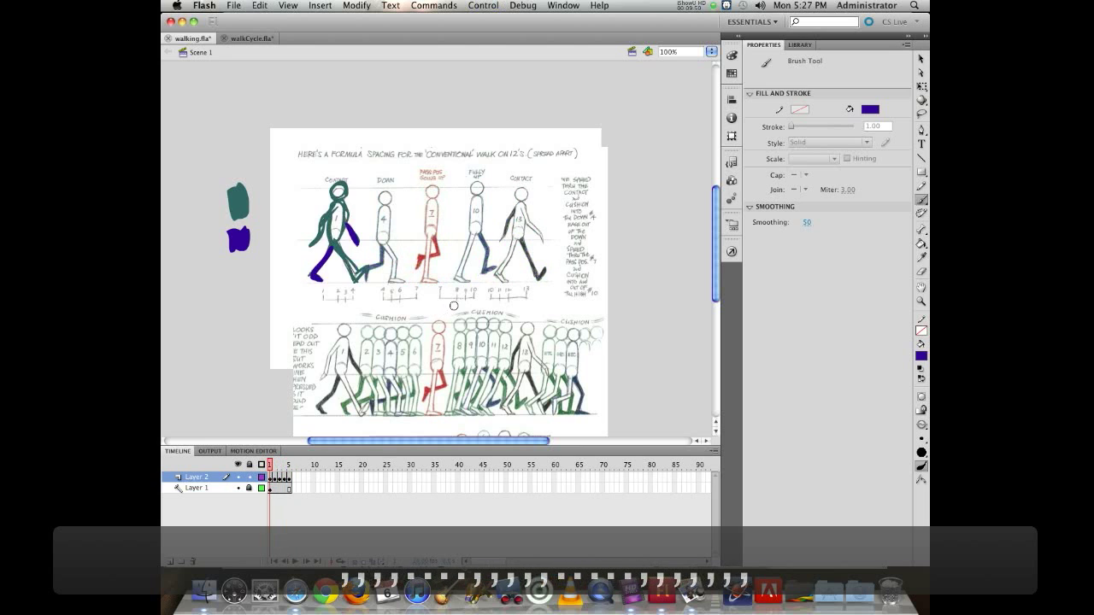
key("super+Return")
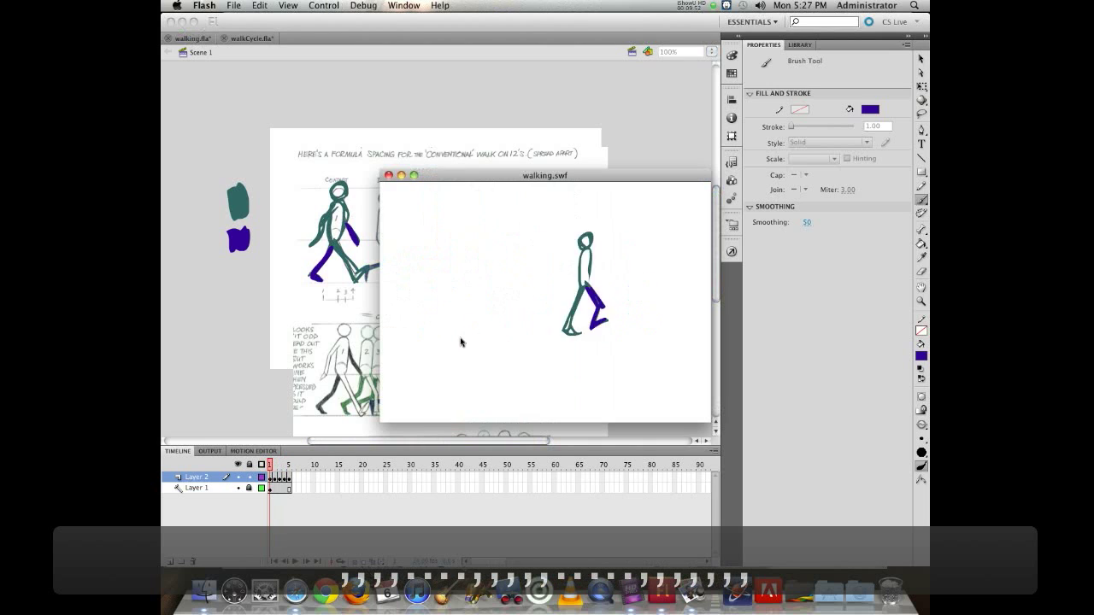
key("super+w")
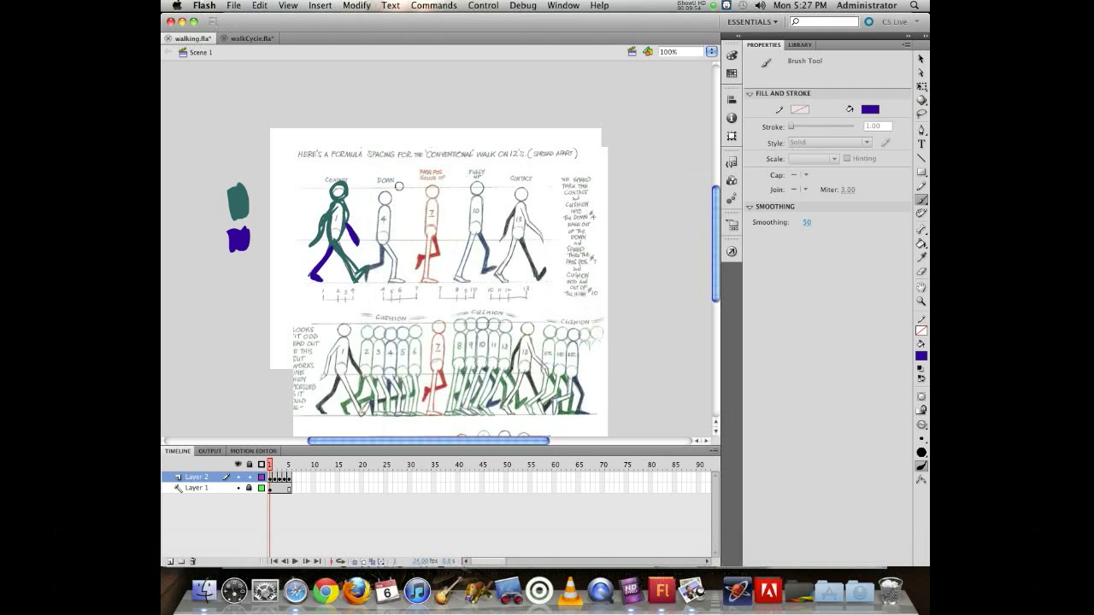
Set the document frame rate to 12 FPS, preview the slower walk and save the file.
key("v")
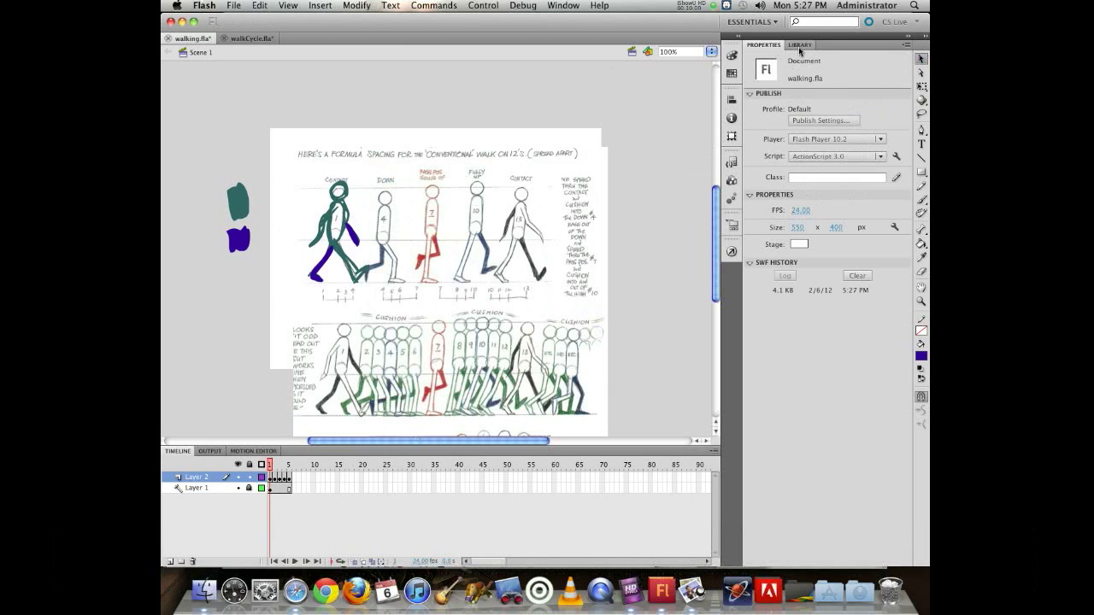
left_click(795, 211)
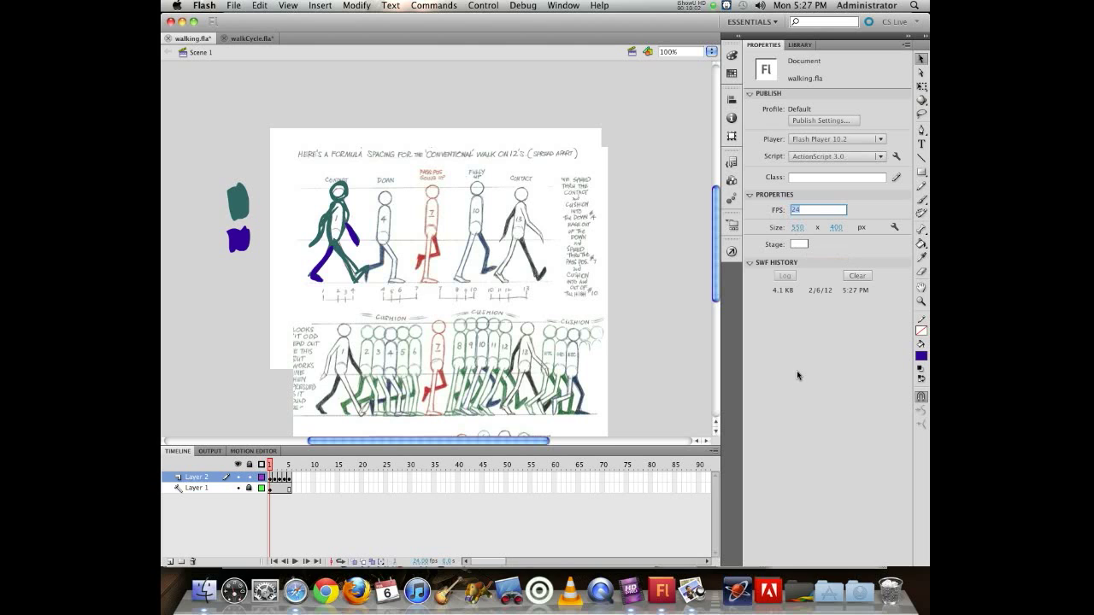
type("12")
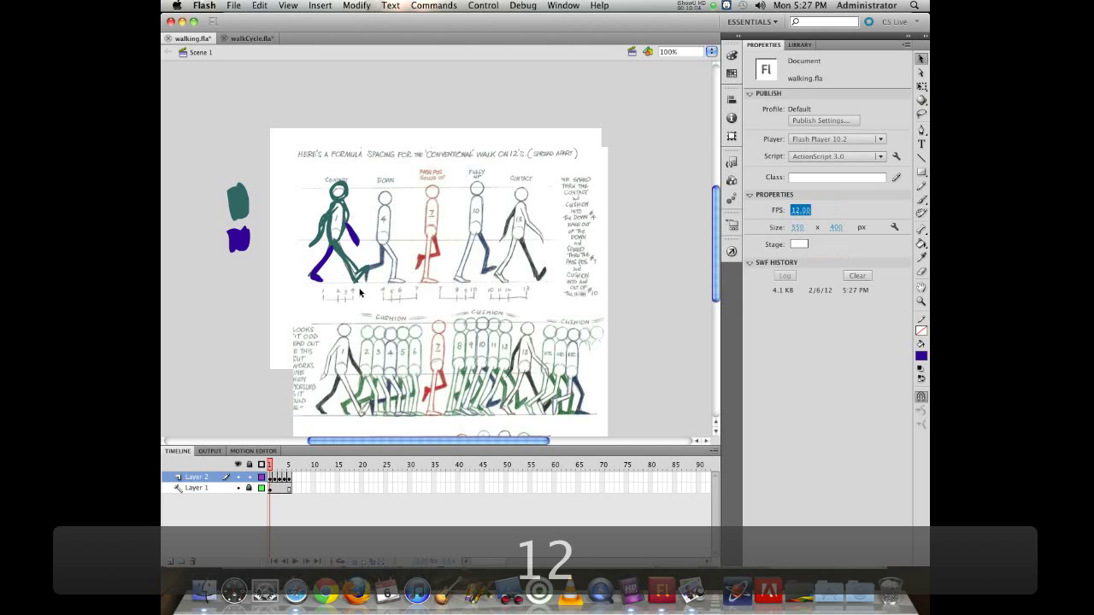
key("super+Return")
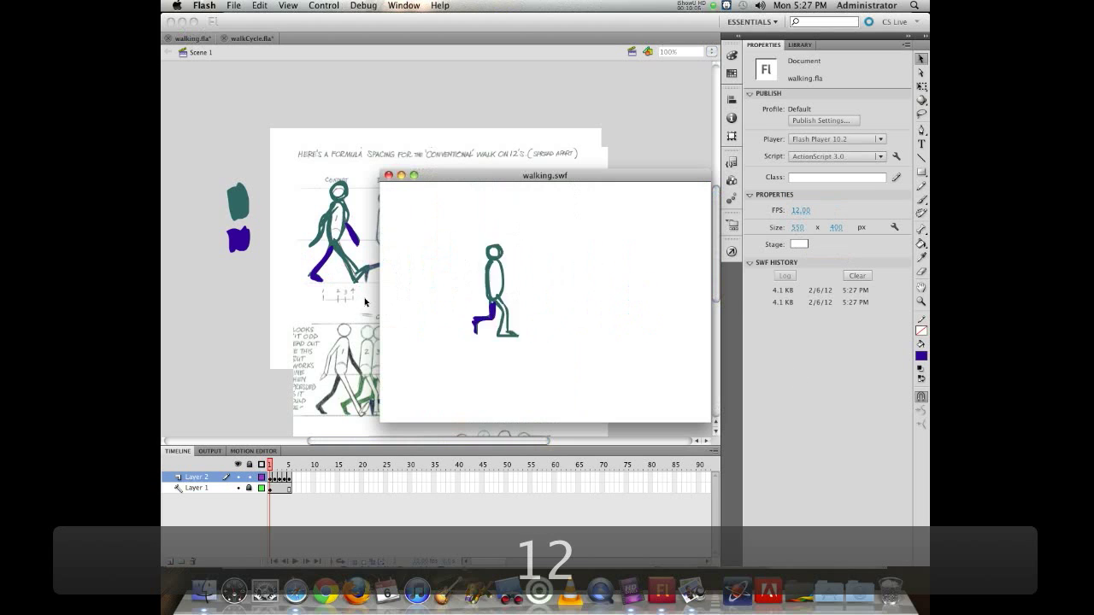
left_click(389, 176)
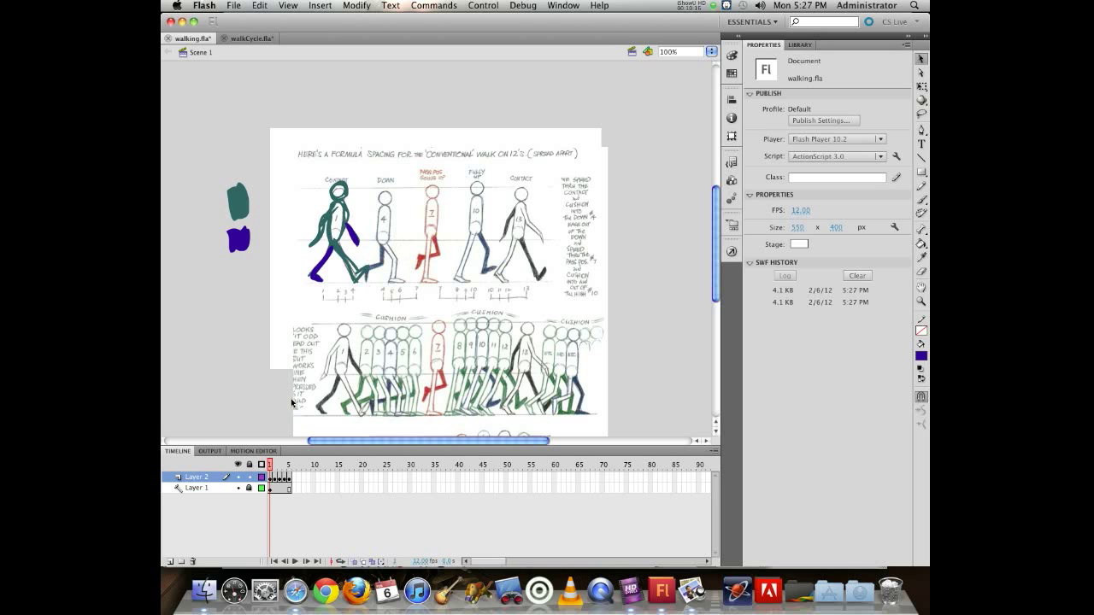
key("super+s")
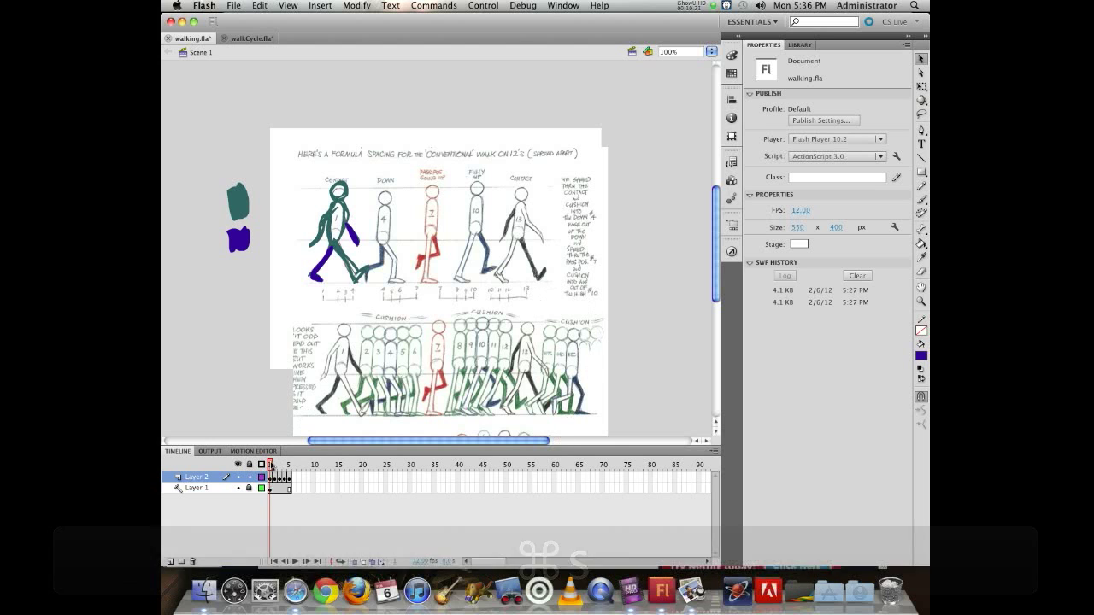
Brush the missing near arm in teal on frame 2's Down pose, frame 3's passing pose and frame 4's Up pose.
left_click_drag(271, 466, 275, 464)
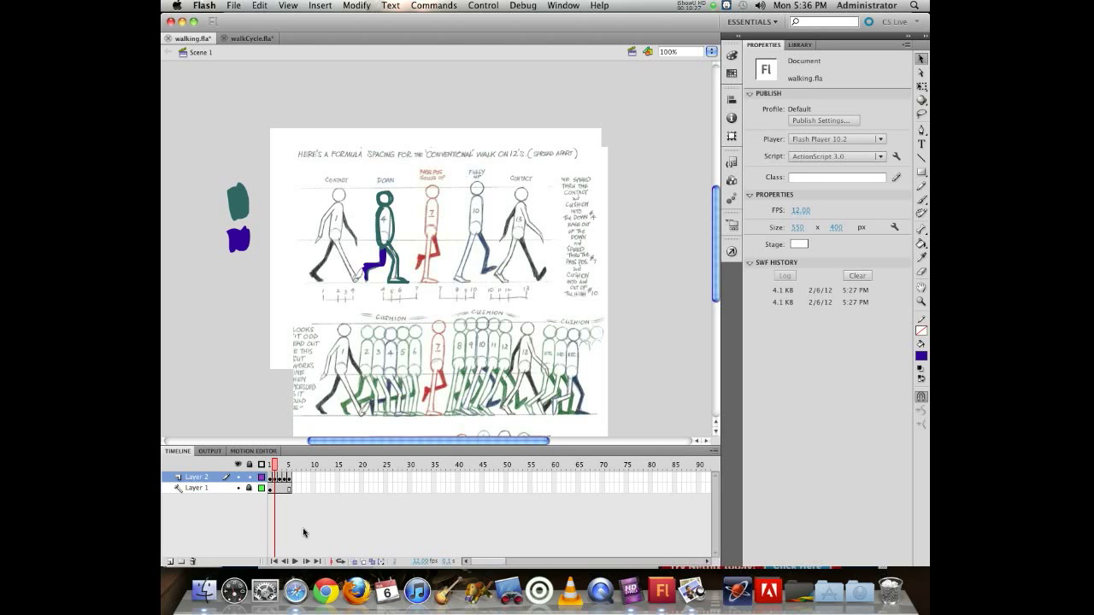
key("b")
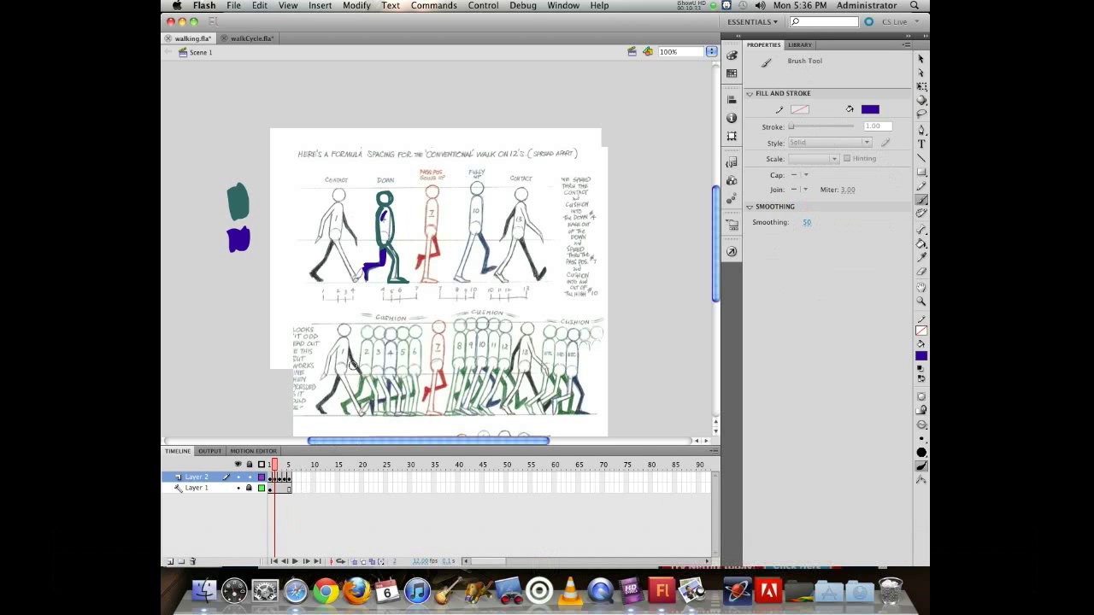
key("super+z")
key("super+z")
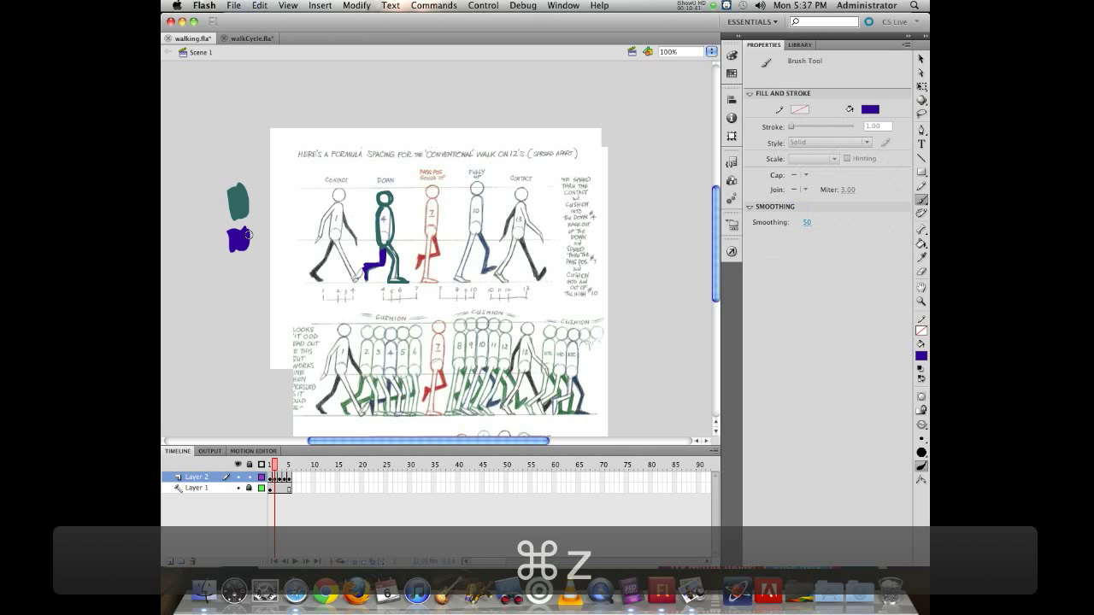
key("i")
left_click(238, 192)
key("b")
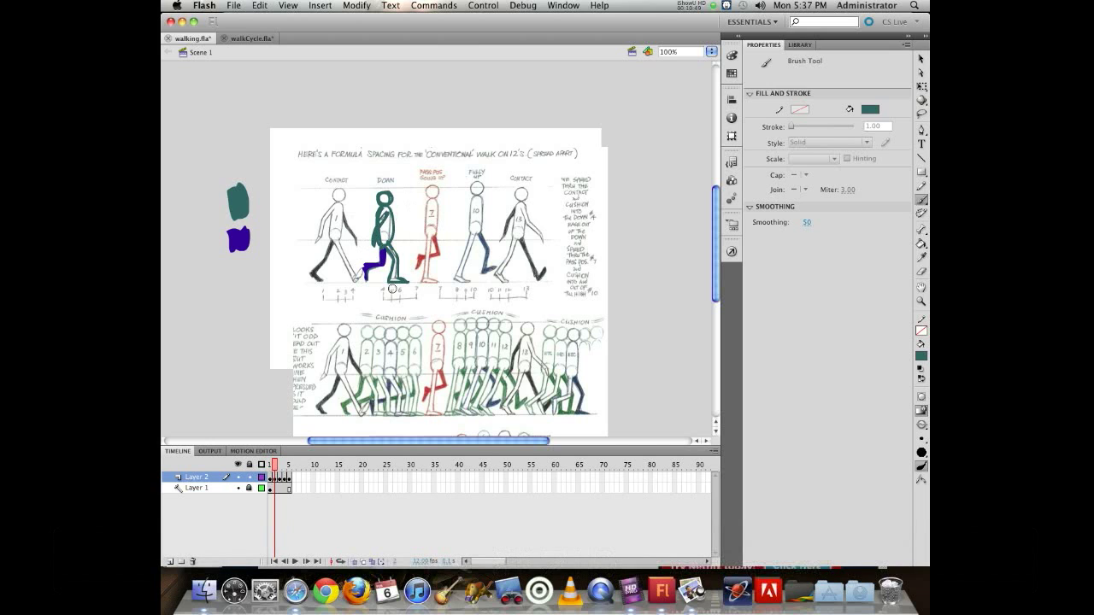
key("period")
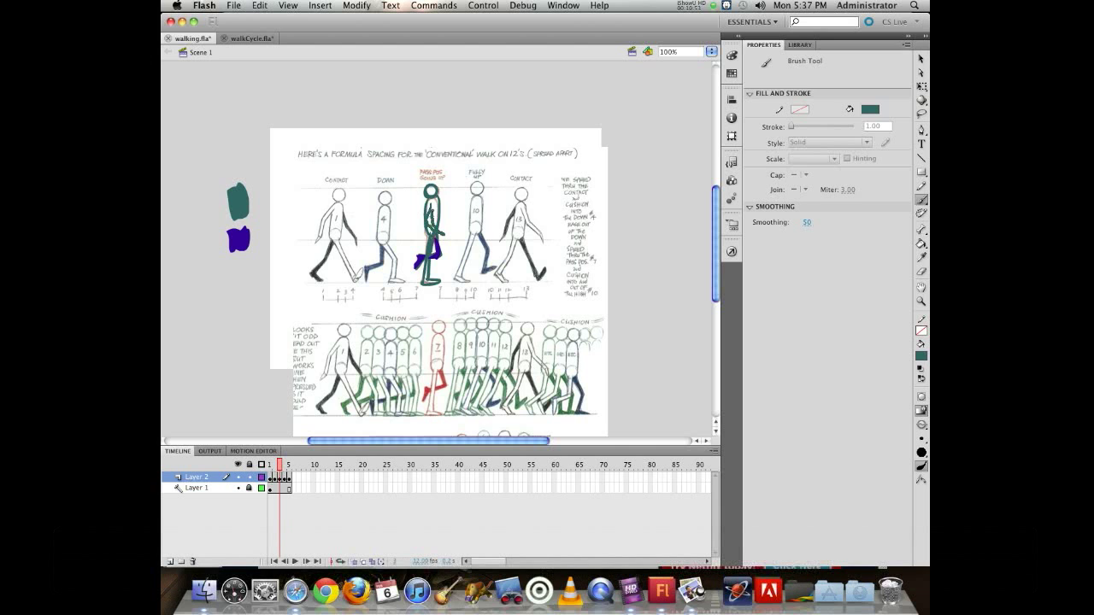
key("period")
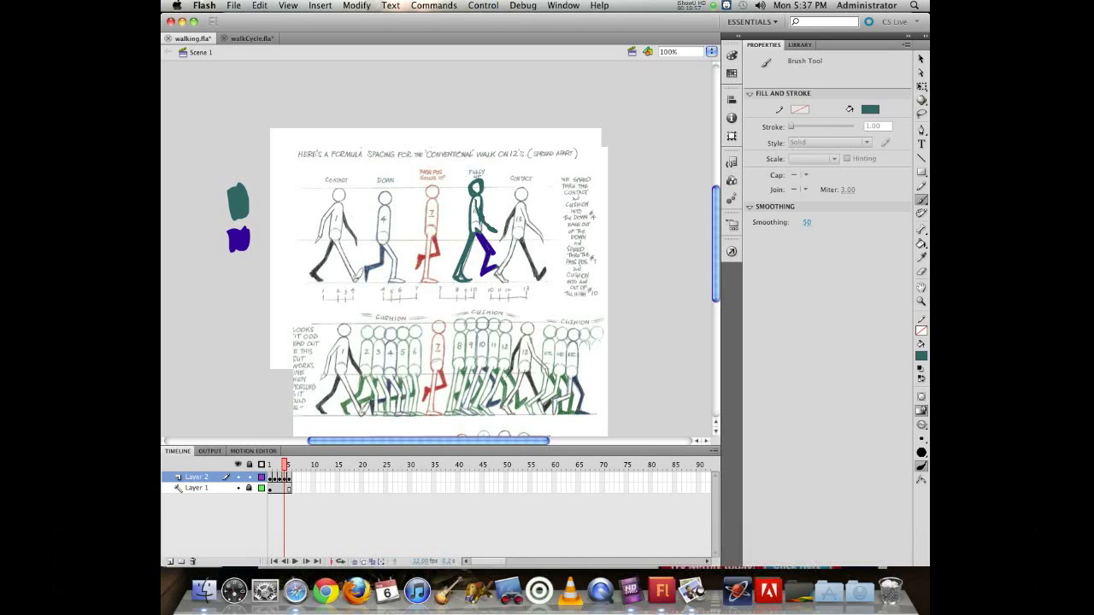
key("period")
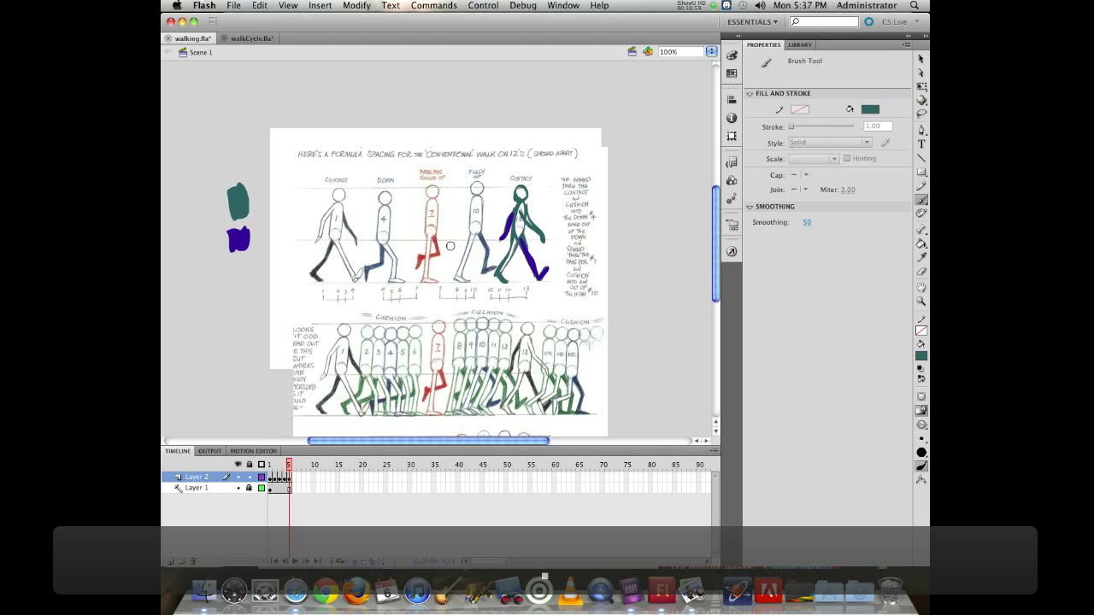
Sample the dark purple swatch and brush the missing far arm on the figures in frames 4, 3 and 2.
key("i")
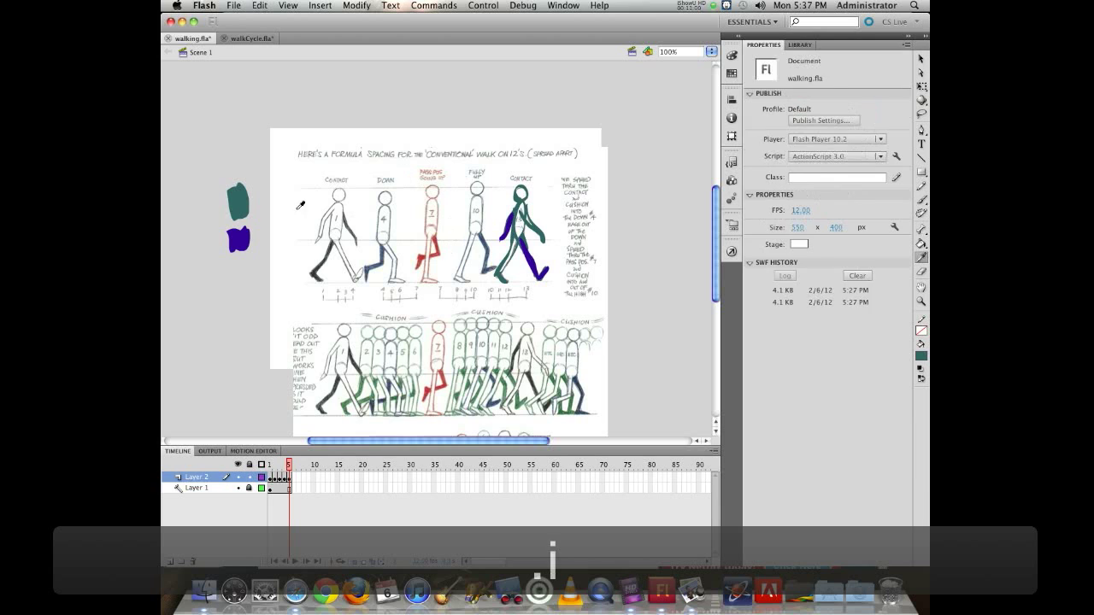
left_click(239, 240)
key("b")
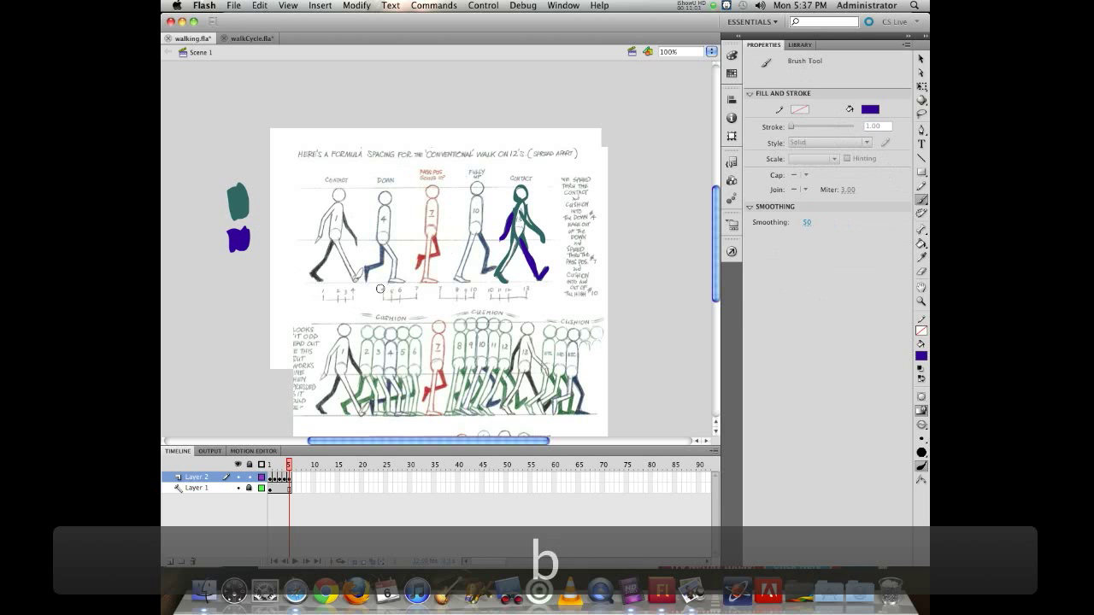
key("comma")
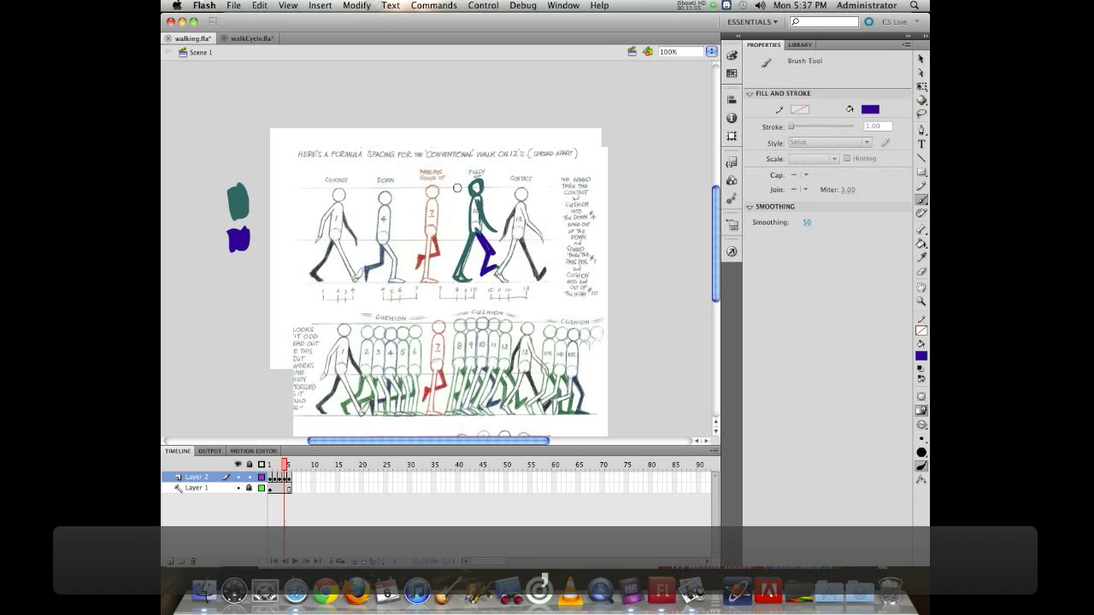
left_click_drag(468, 212, 463, 229)
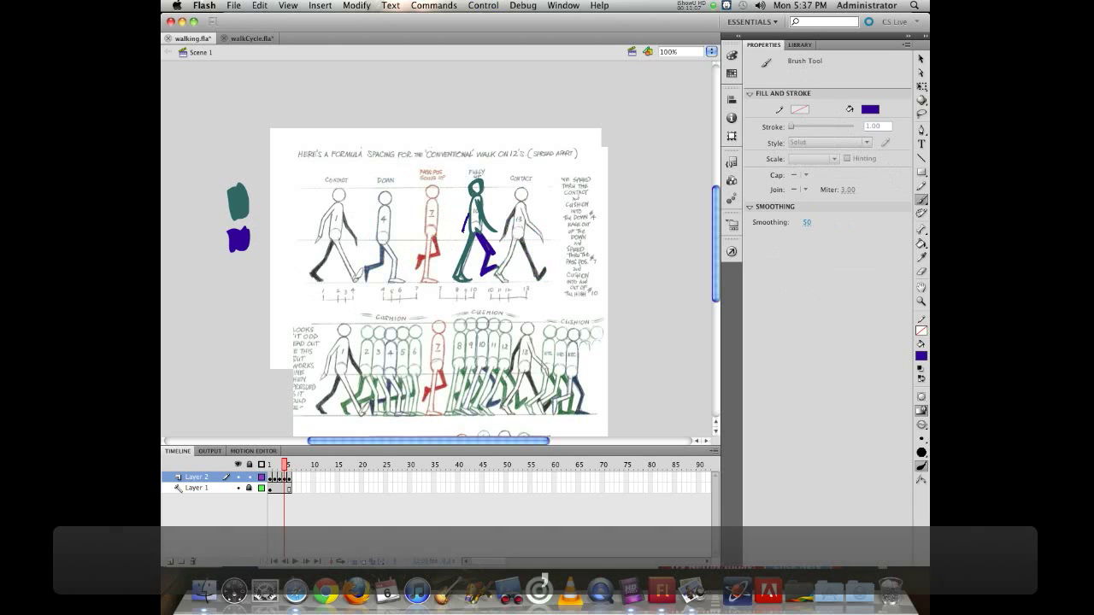
key("comma")
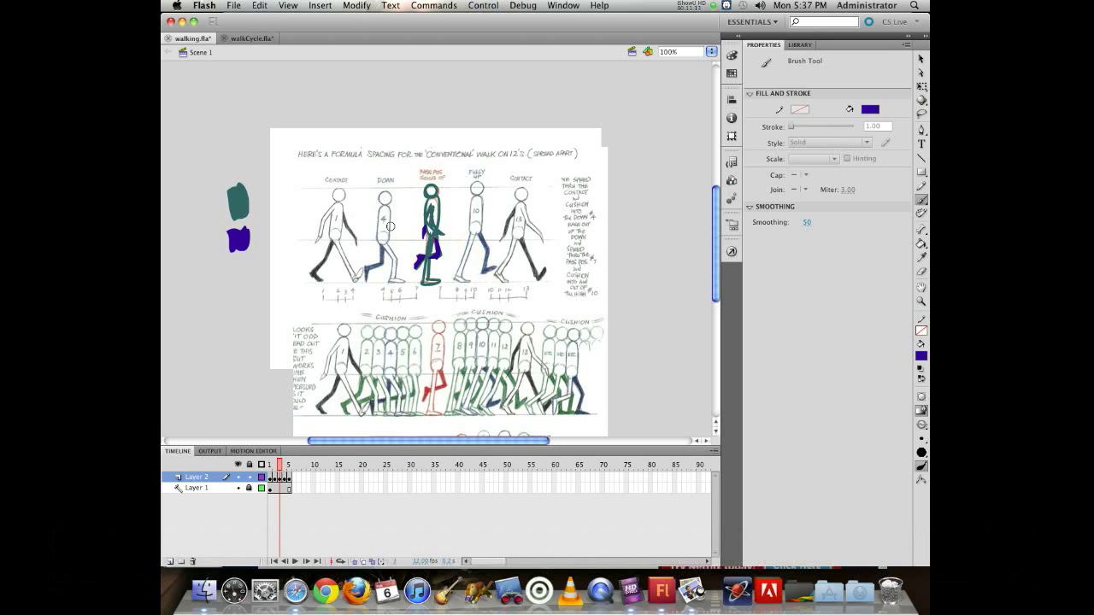
key("comma")
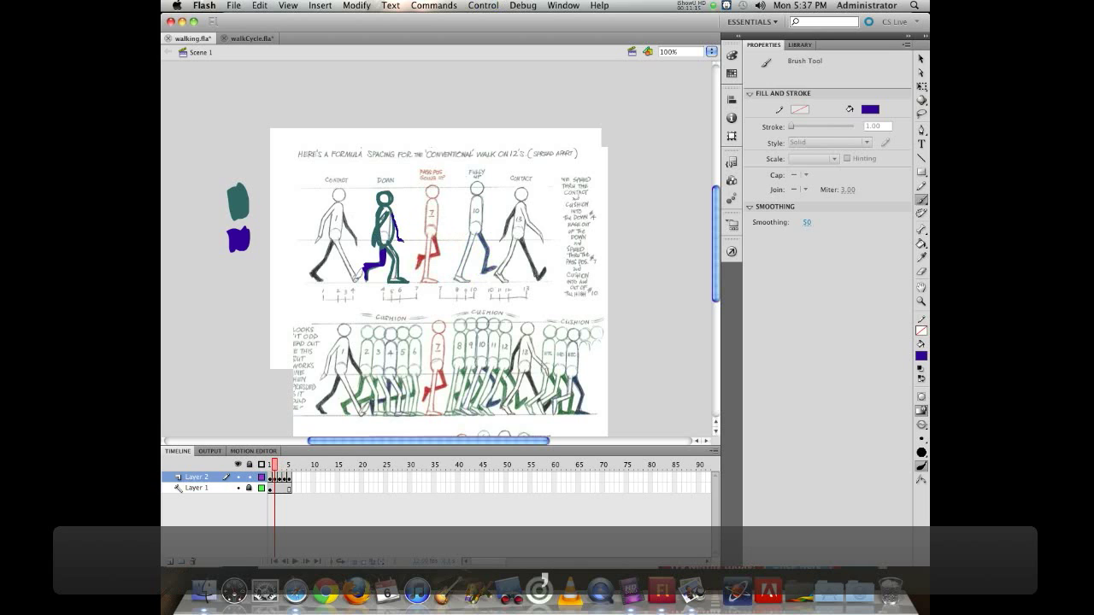
left_click_drag(391, 211, 403, 248)
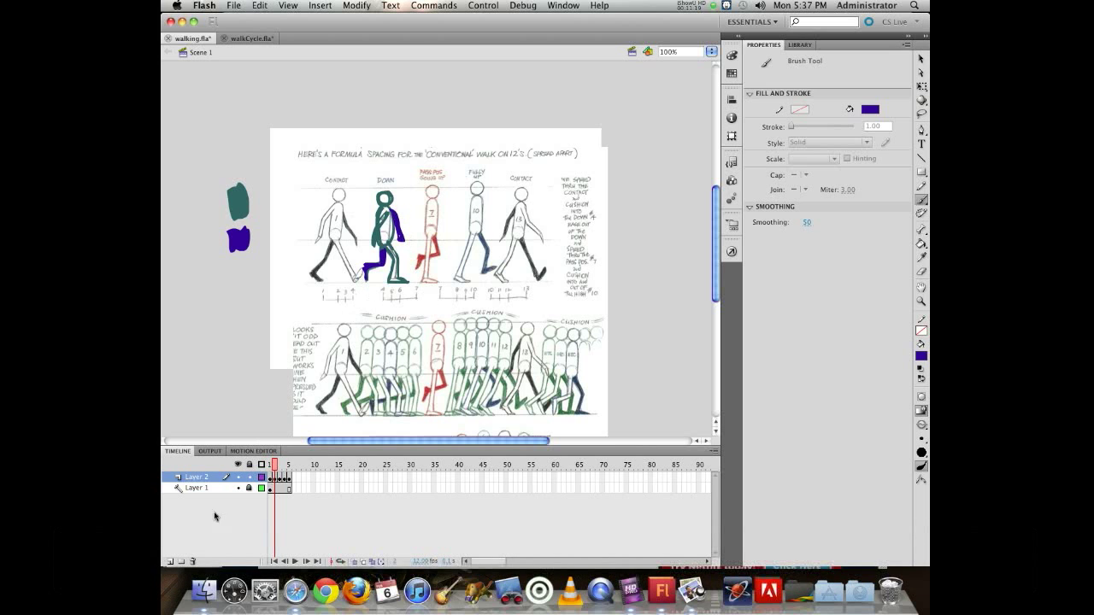
With the Layer 1 reference temporarily hidden, erase excess purple from frame 2's far arm and play the walk.
left_click(237, 488)
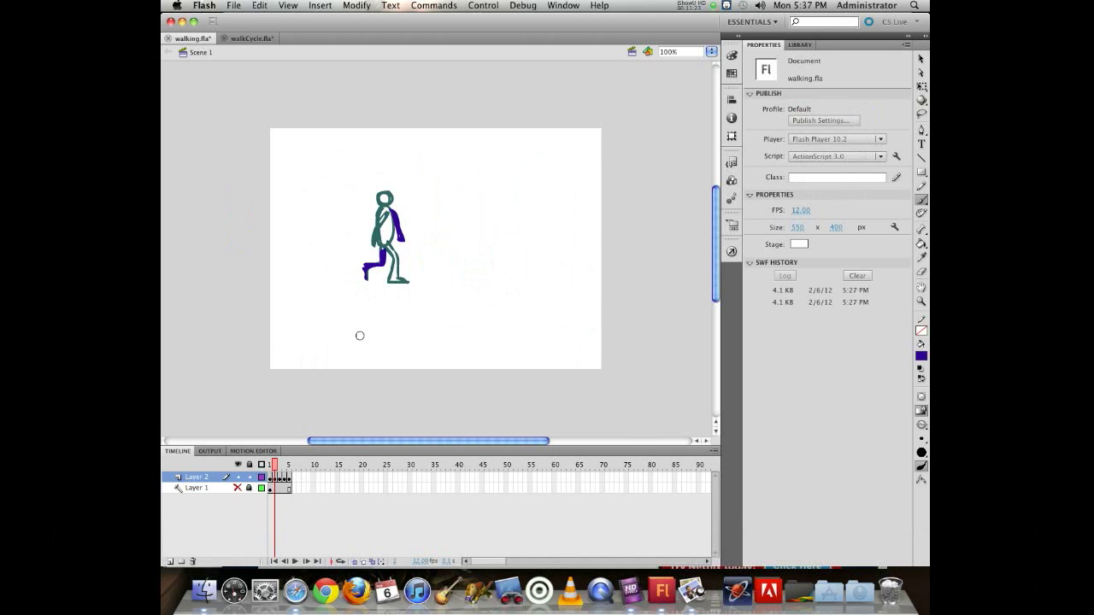
key("e")
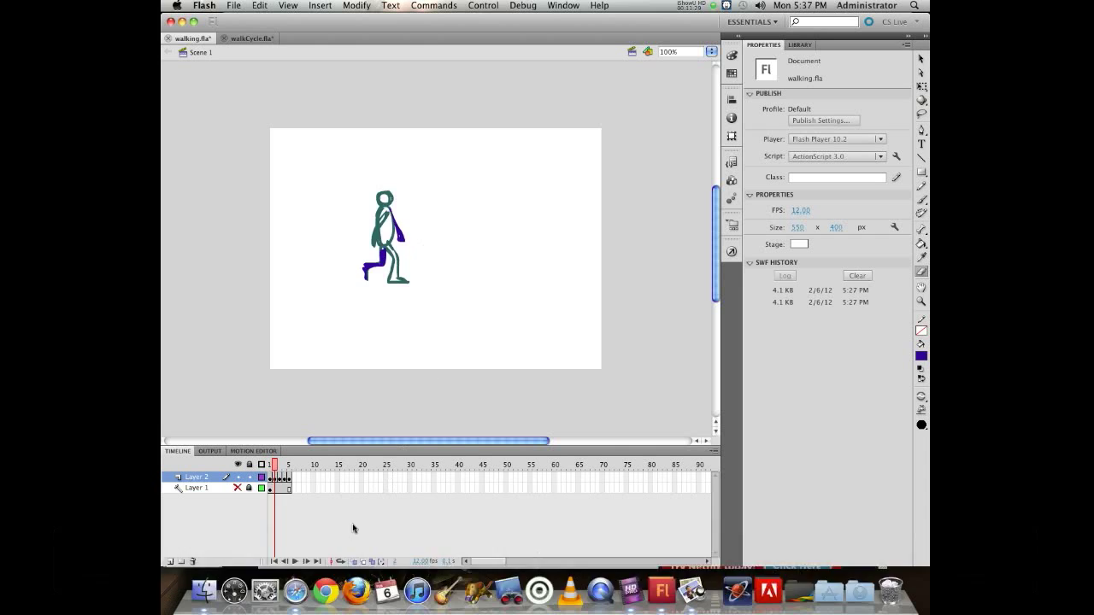
key("Return")
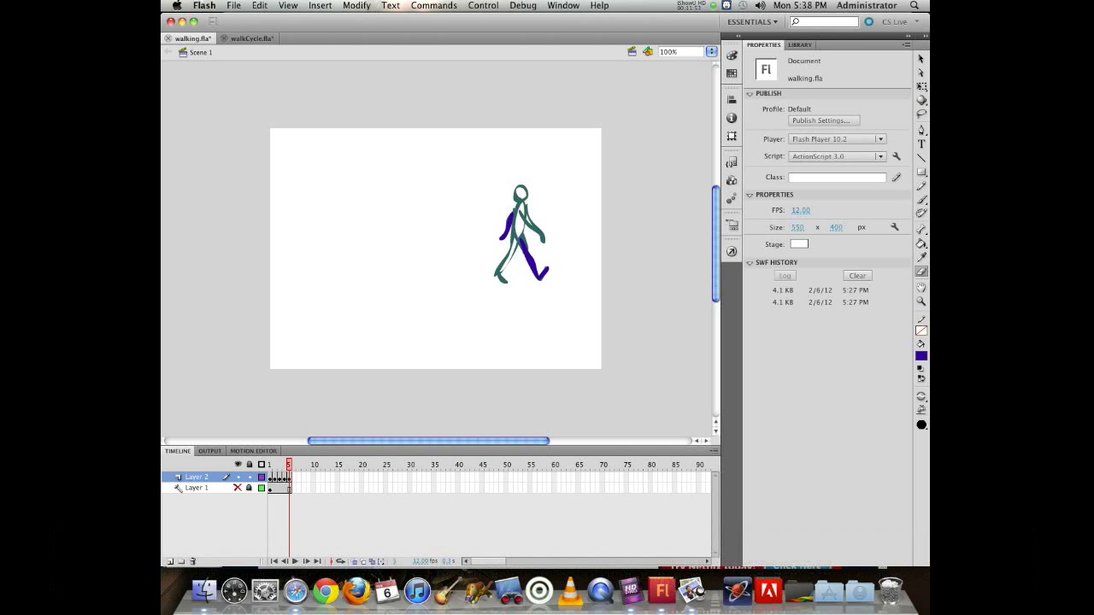
left_click(237, 488)
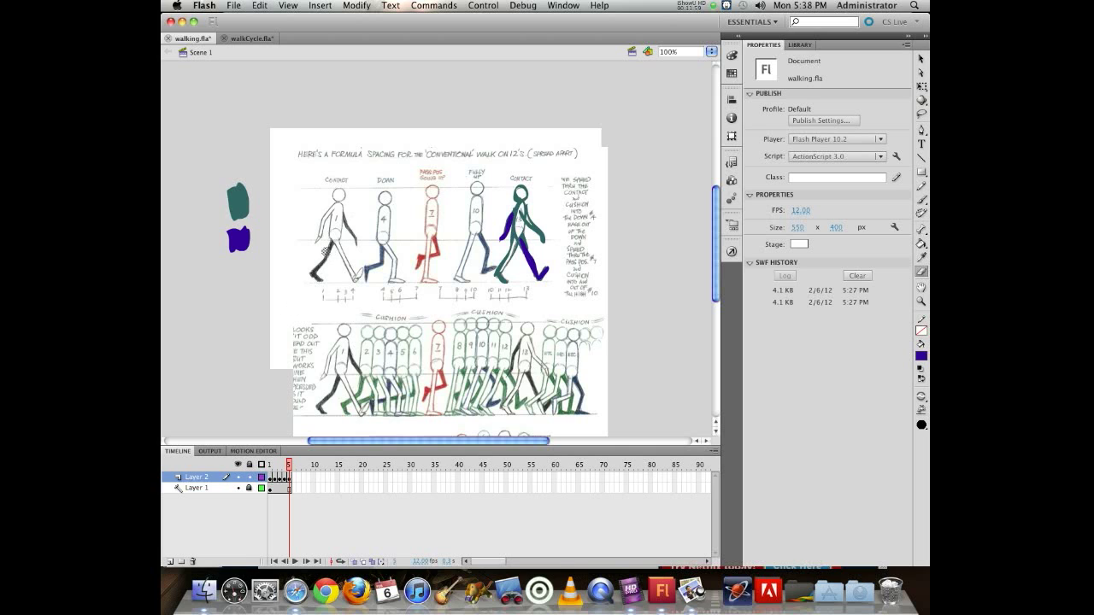
Add a blank keyframe at frame 6 and brush the Down pose with a purple front leg and teal head, torso and rear leg.
key("b")
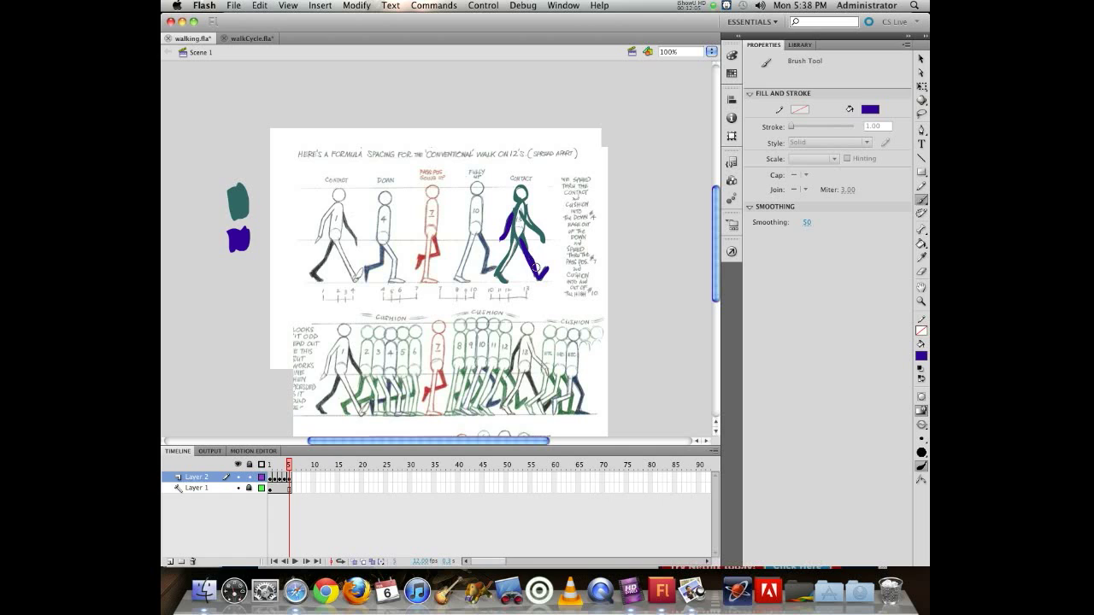
left_click_drag(531, 263, 518, 242)
key("F7")
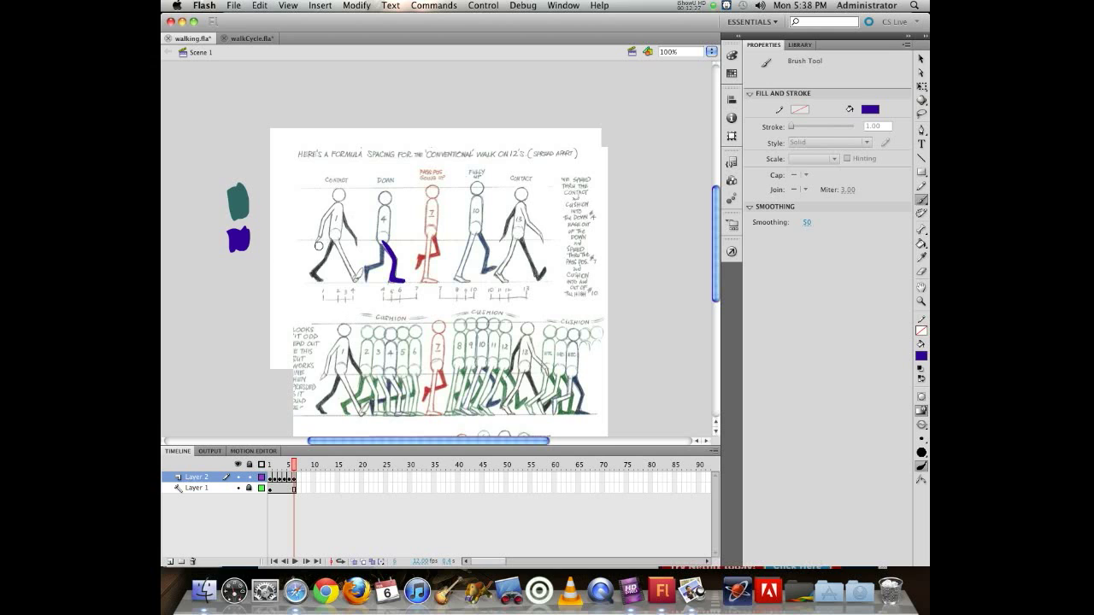
key("i")
left_click(240, 195)
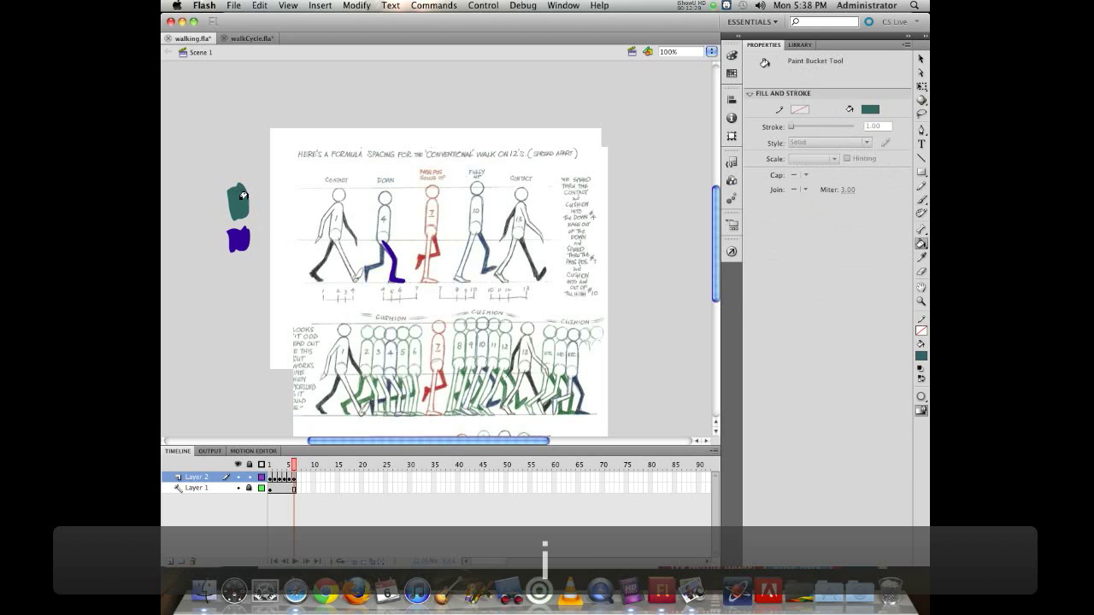
key("b")
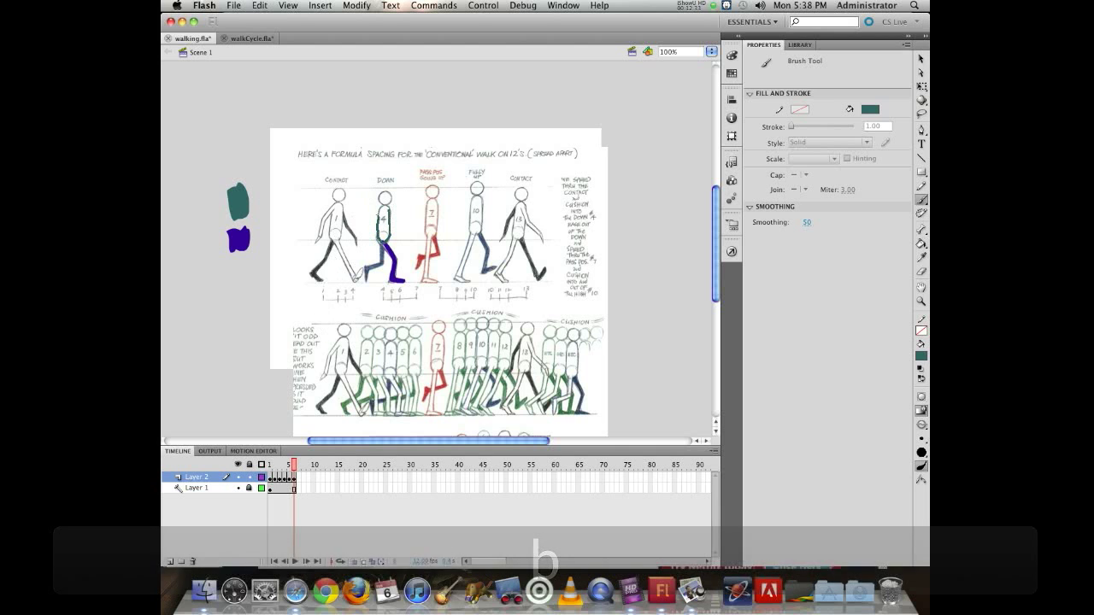
left_click_drag(383, 206, 387, 205)
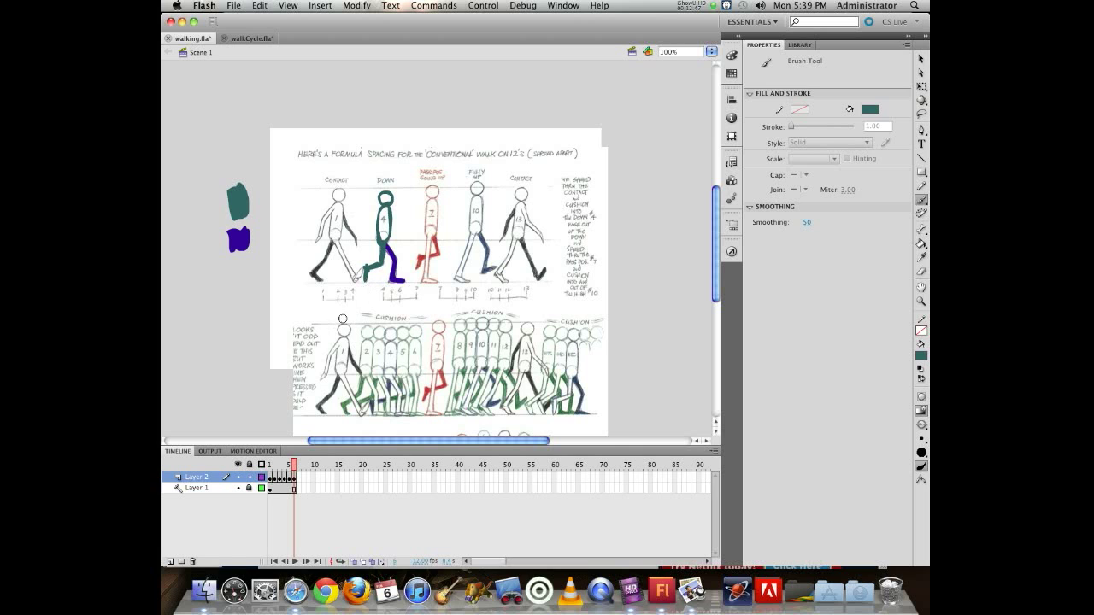
Add blank keyframes 7 and 8 and brush the head, torso and raised leg of the passing and Up poses in teal.
key("F7")
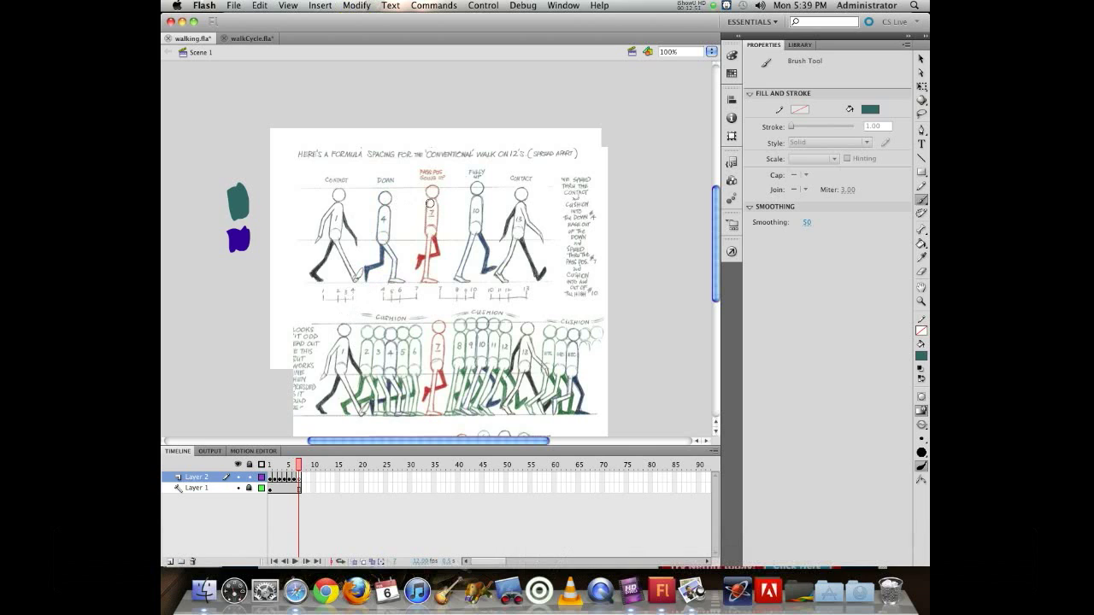
left_click_drag(435, 251, 435, 252)
left_click_drag(427, 208, 439, 214)
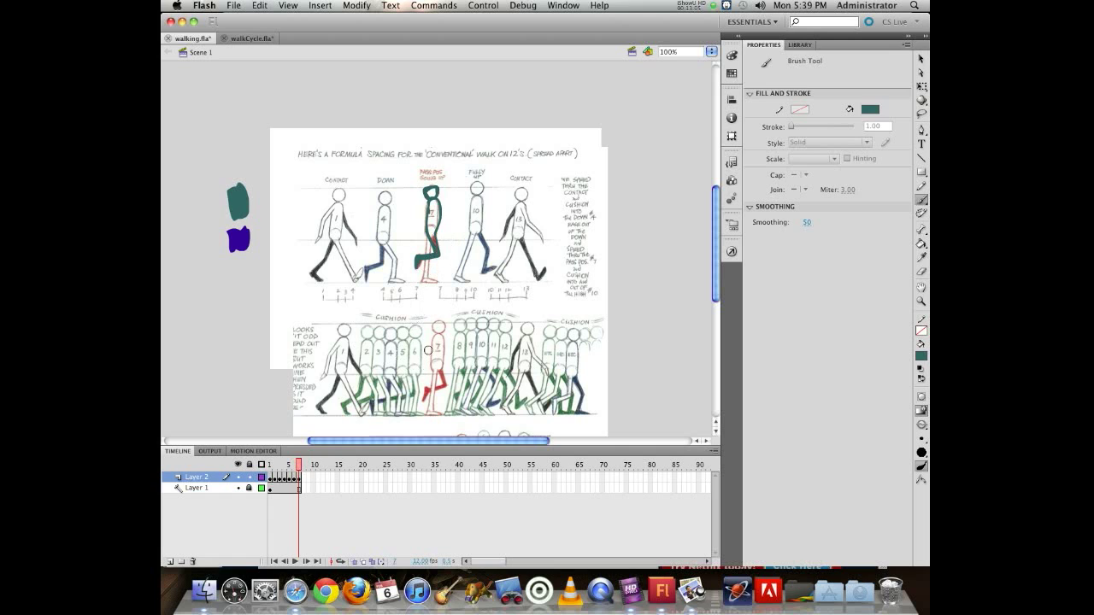
key("F7")
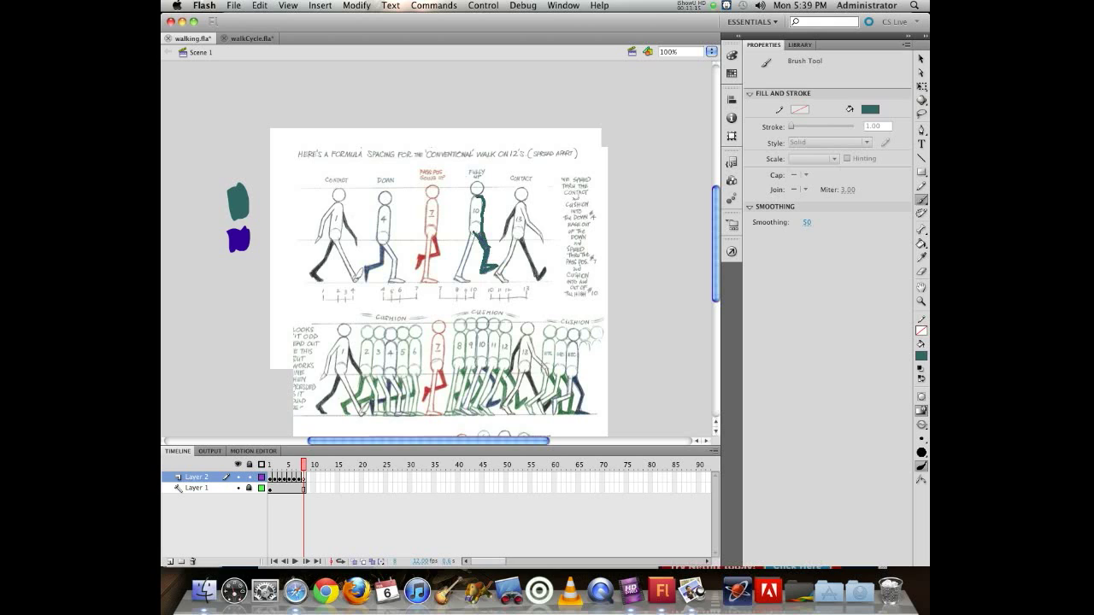
left_click_drag(483, 205, 479, 197)
Brush the supporting leg in dark purple on frame 8's Up pose and frame 7's passing pose.
key("i")
left_click(242, 232)
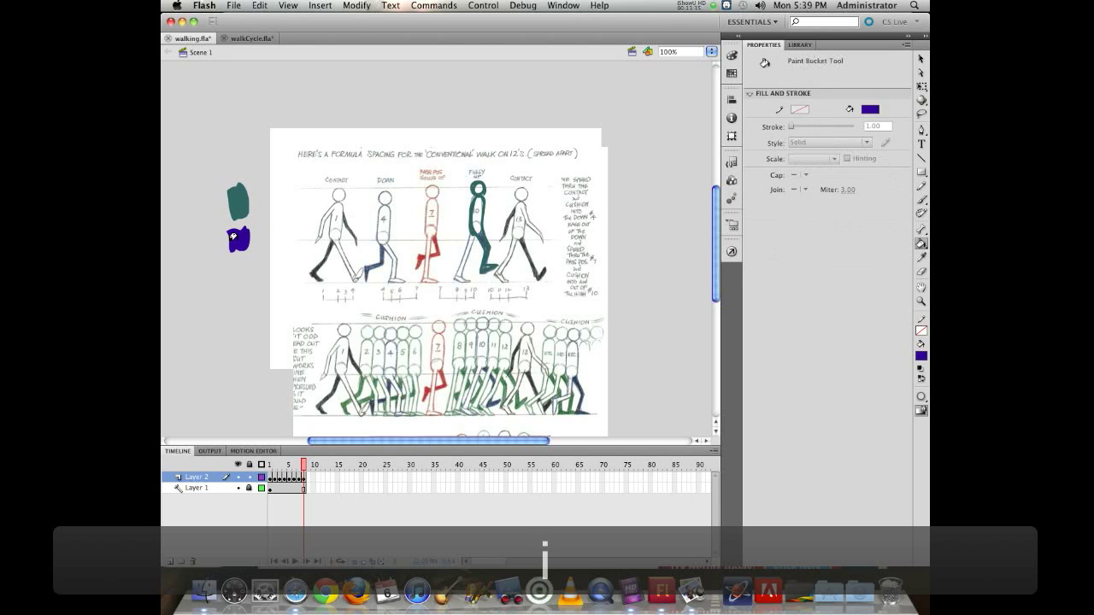
key("b")
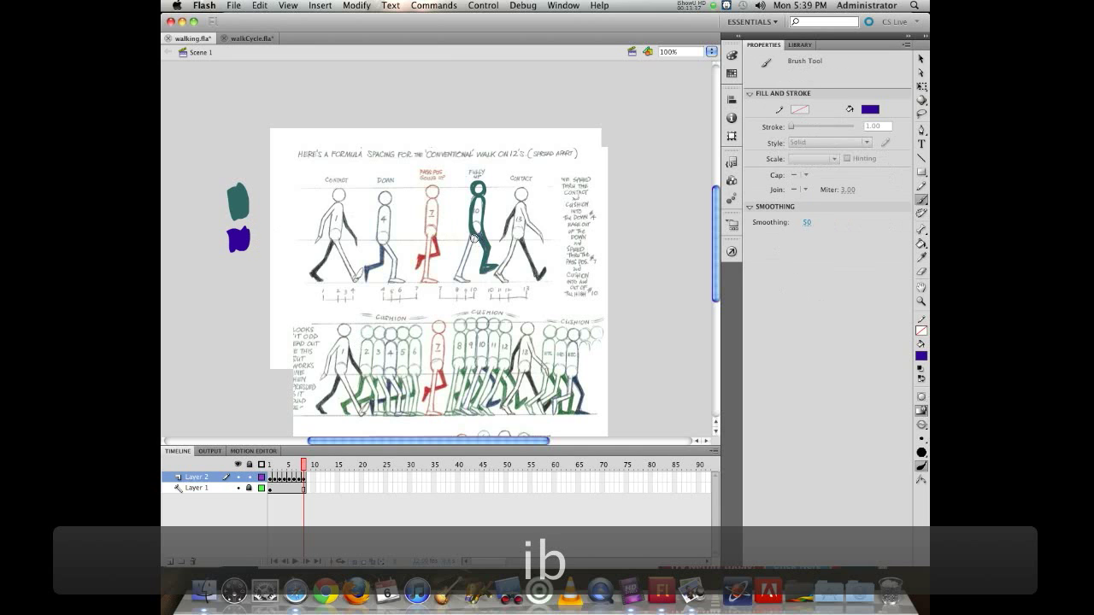
left_click_drag(463, 268, 458, 280)
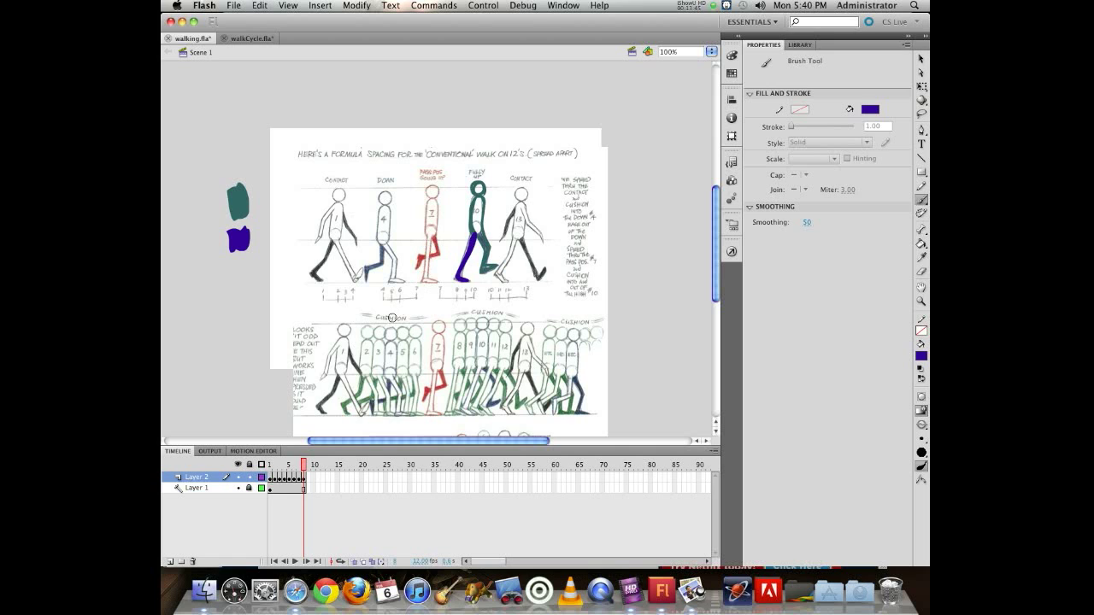
key("comma")
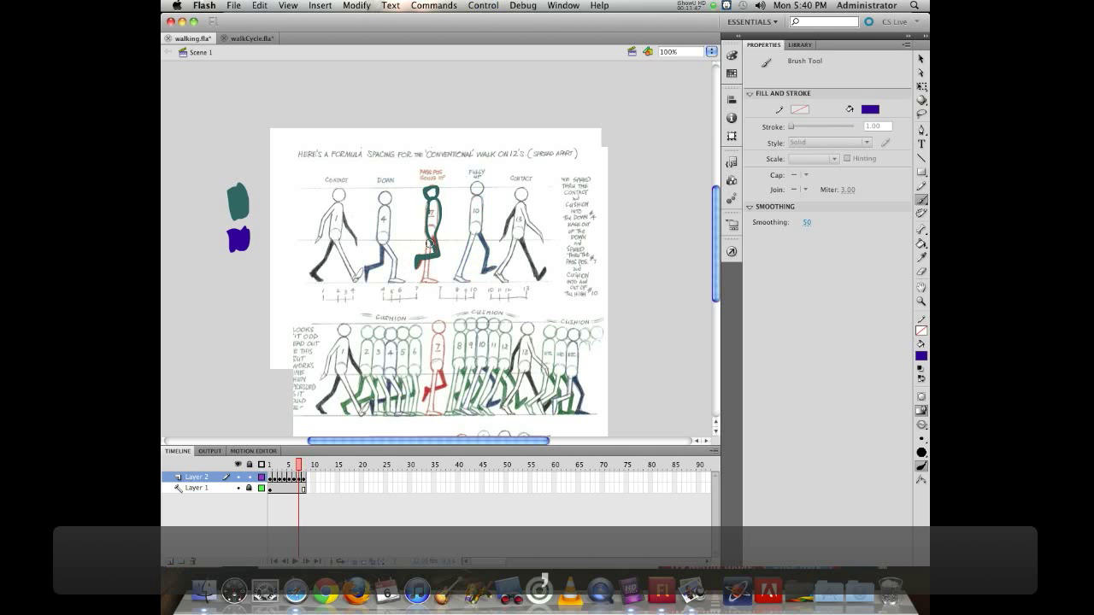
mouse_move(427, 249)
left_mouse_down()
mouse_move(419, 281)
mouse_move(428, 255)
left_mouse_up()
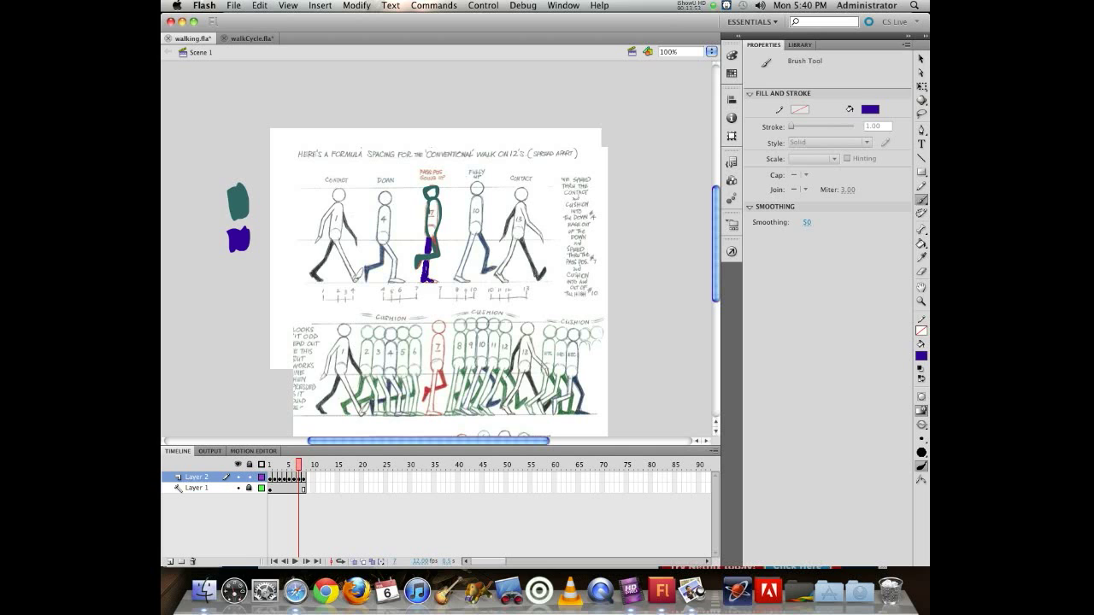
Flip back and forth through the earlier frames to compare the limb colors and poses.
key("comma")
key("comma")
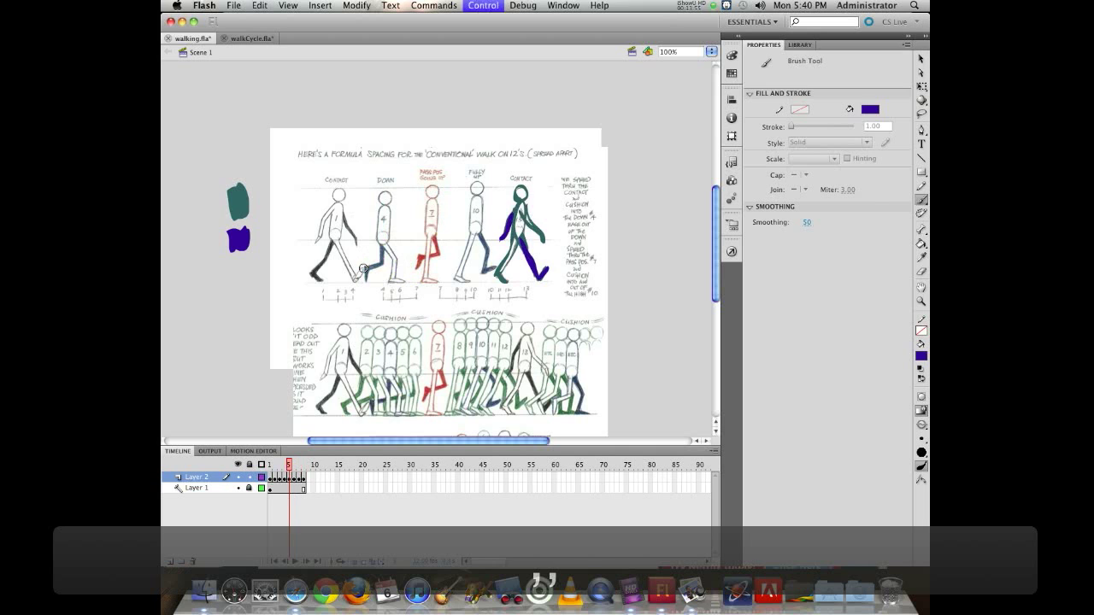
key("comma")
key("comma")
key("comma")
key("comma")
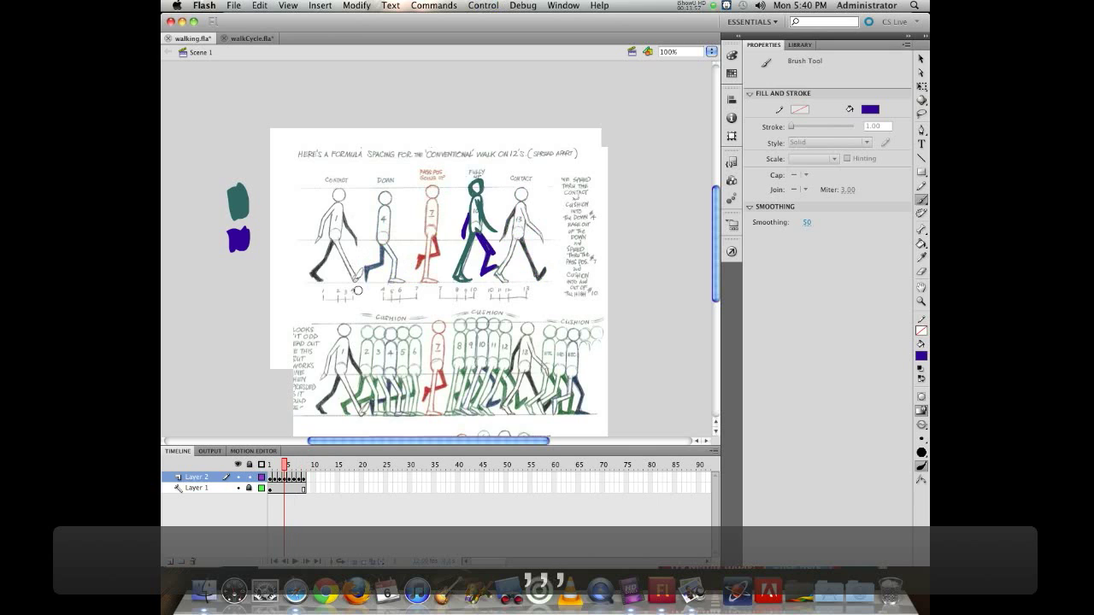
key("period")
key("period")
key("period")
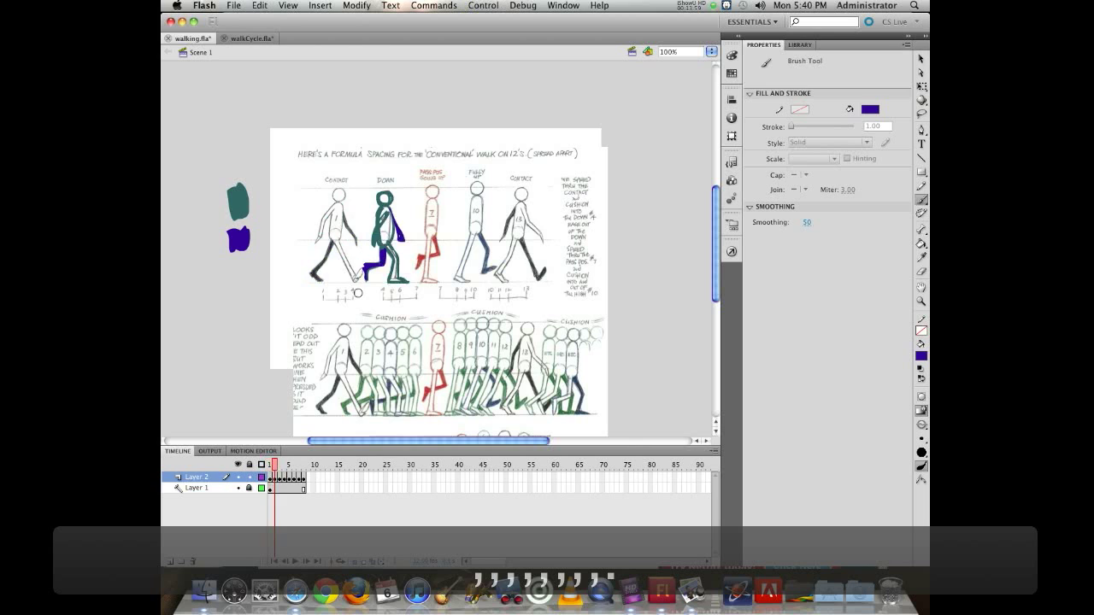
key("period")
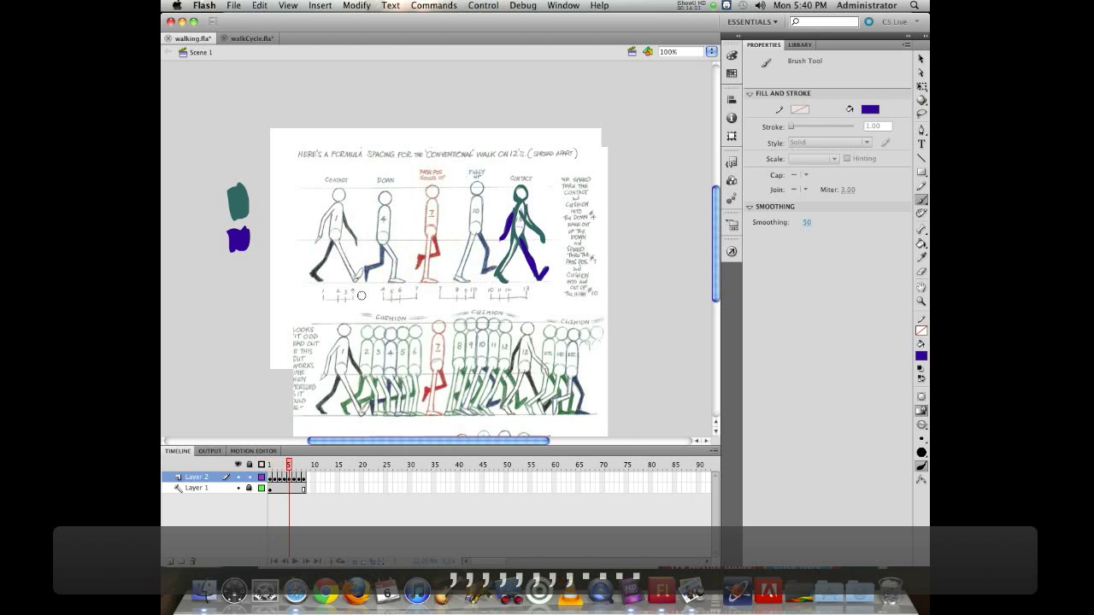
Step forward through the second step's frames to frame 8, and scrub back to frame 1 to review the color-coded poses.
key("period")
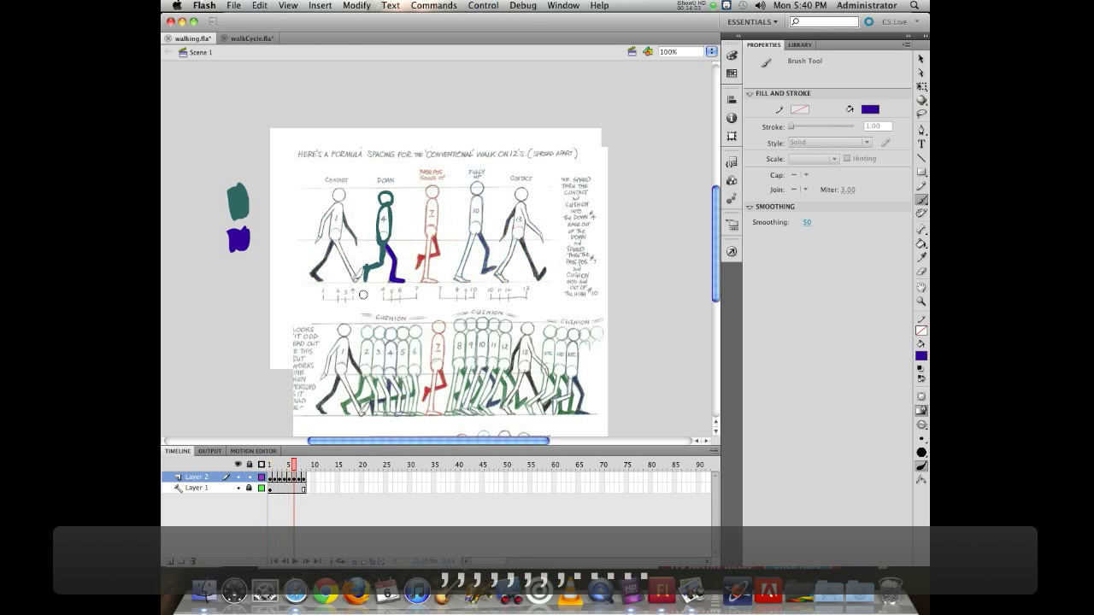
key("period")
key("period")
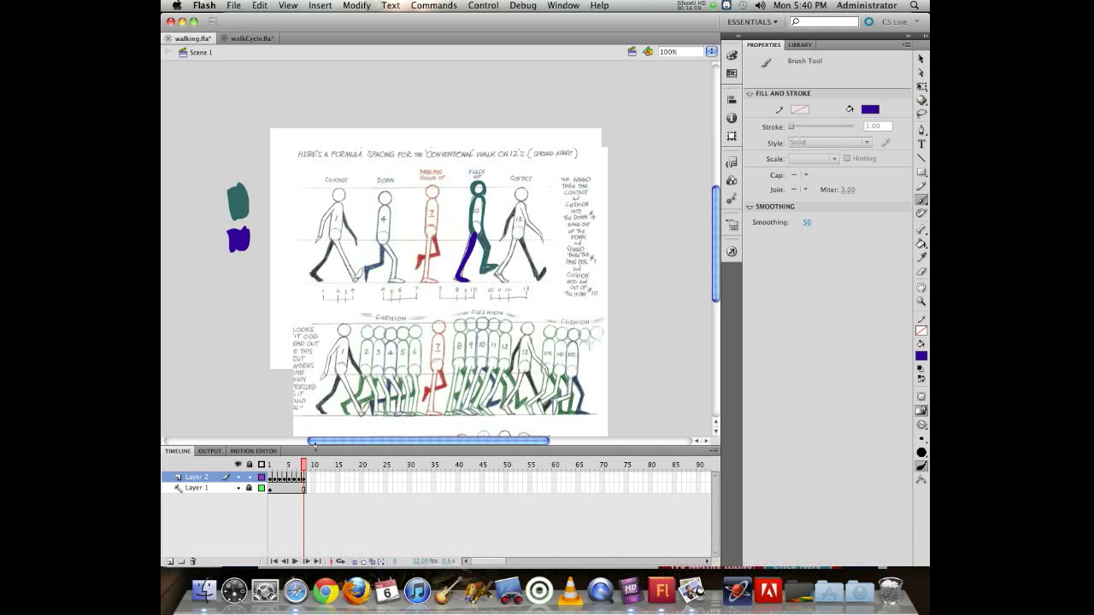
left_click(300, 466)
left_click_drag(300, 466, 270, 466)
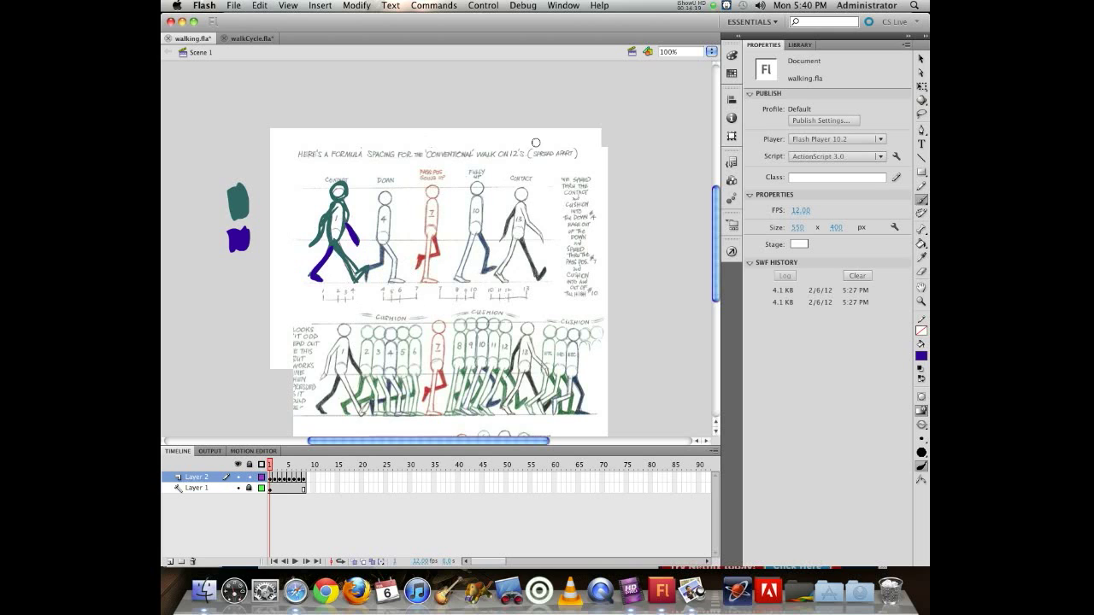
mouse_move(270, 467)
left_mouse_down()
mouse_move(309, 480)
mouse_move(262, 467)
left_mouse_up()
left_click(300, 471)
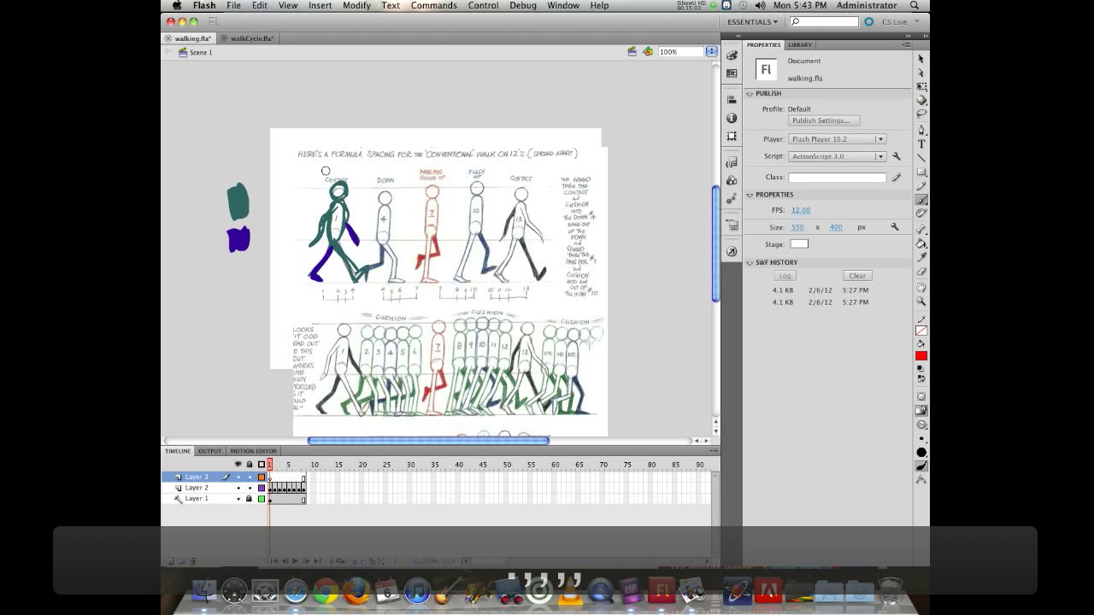
Brush red wave lines along the heads and hips of the five poses on Layer 3, and delete that layer.
left_click_drag(321, 168, 415, 187)
left_click_drag(487, 177, 551, 204)
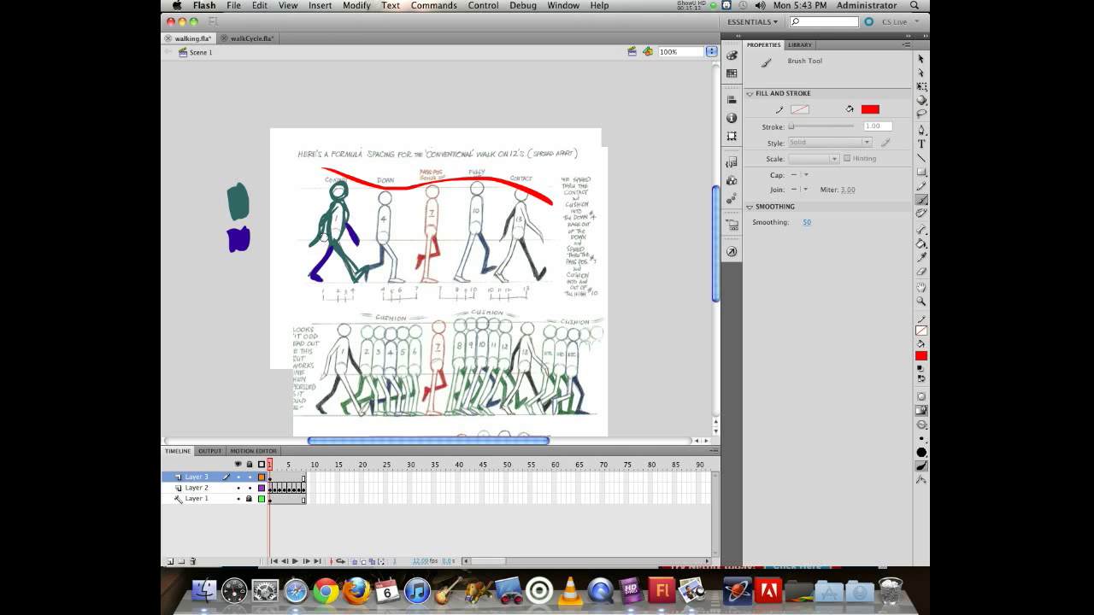
left_click_drag(351, 238, 395, 245)
left_click_drag(461, 233, 551, 258)
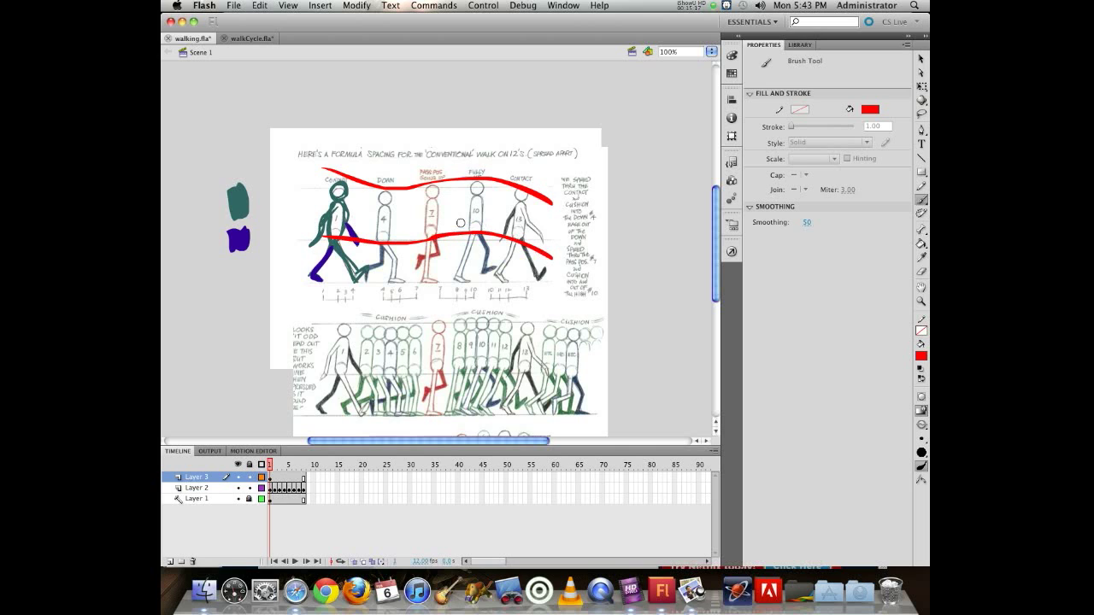
mouse_move(305, 203)
left_mouse_down()
mouse_move(341, 185)
mouse_move(394, 193)
mouse_move(463, 182)
mouse_move(547, 199)
left_mouse_up()
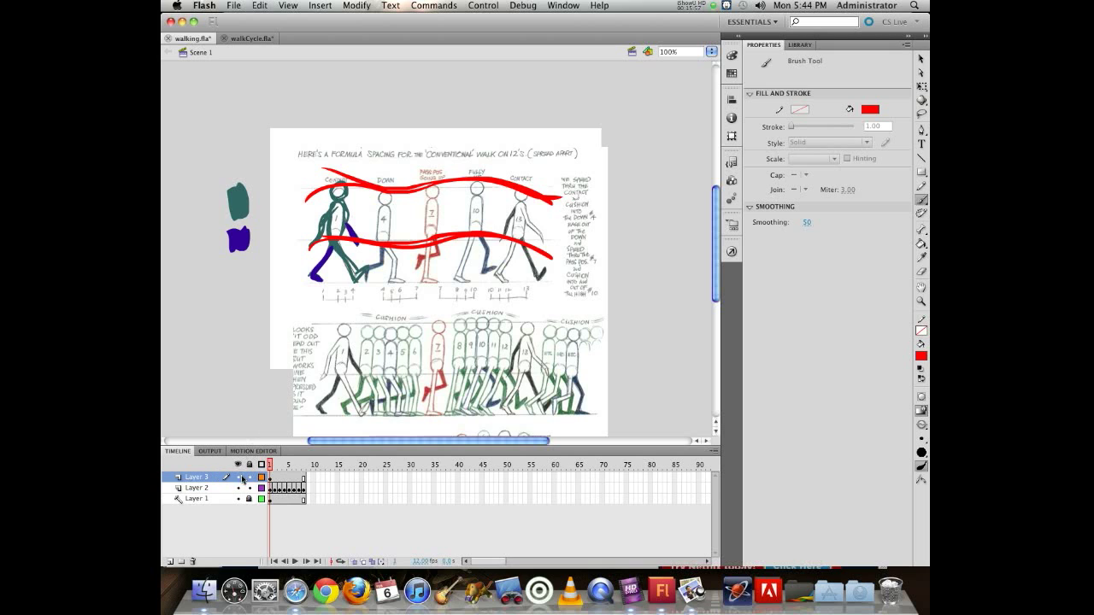
left_click(192, 561)
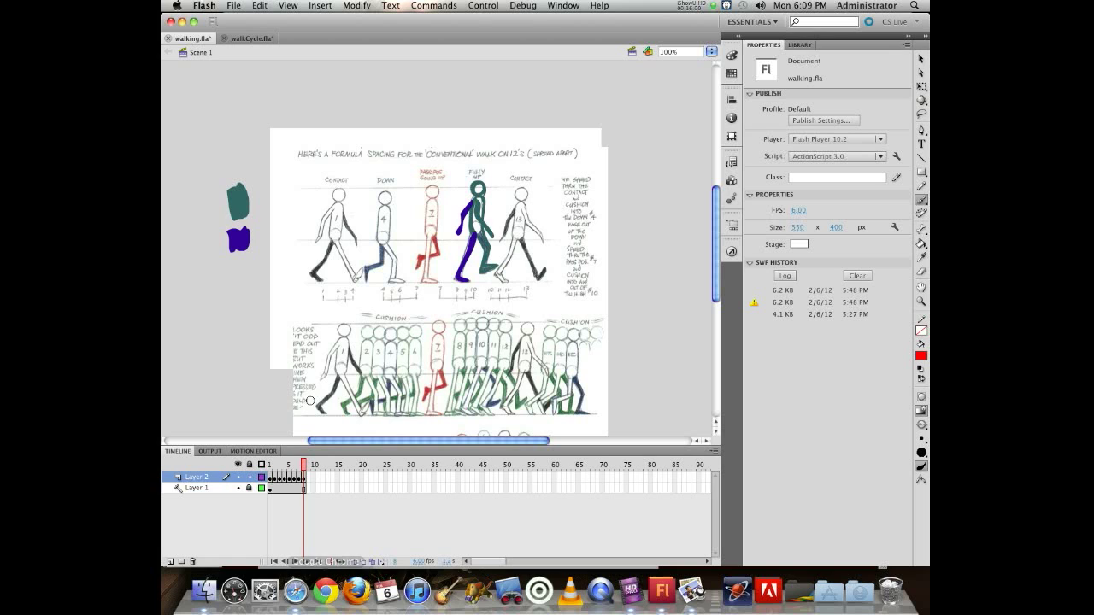
Return to frame 1, hide the reference drawing on Layer 1, and turn on onion skinning.
left_click_drag(304, 466, 235, 459)
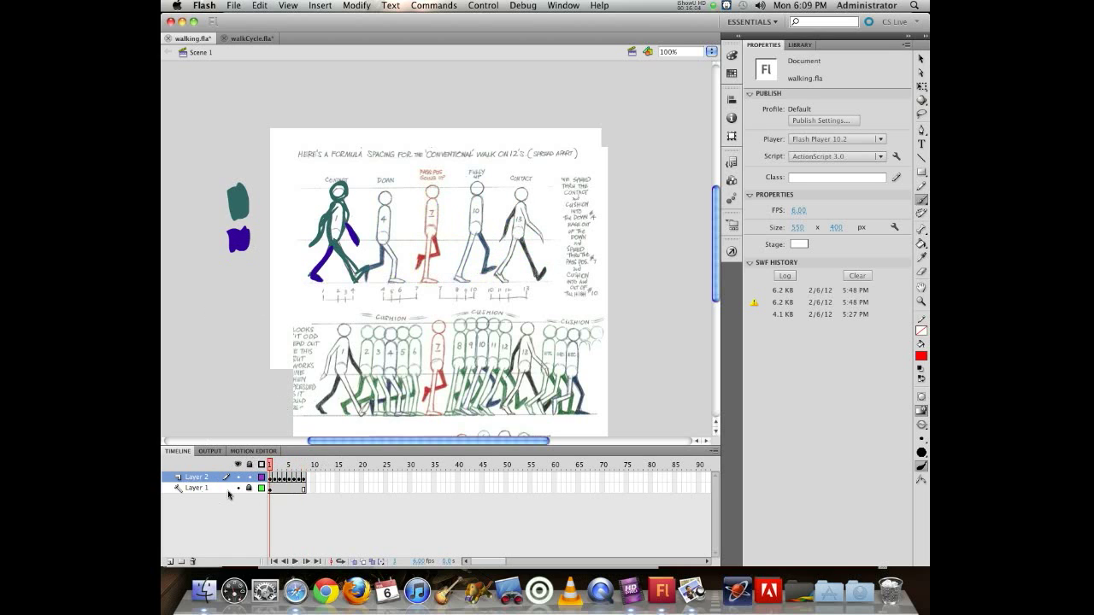
left_click(237, 488)
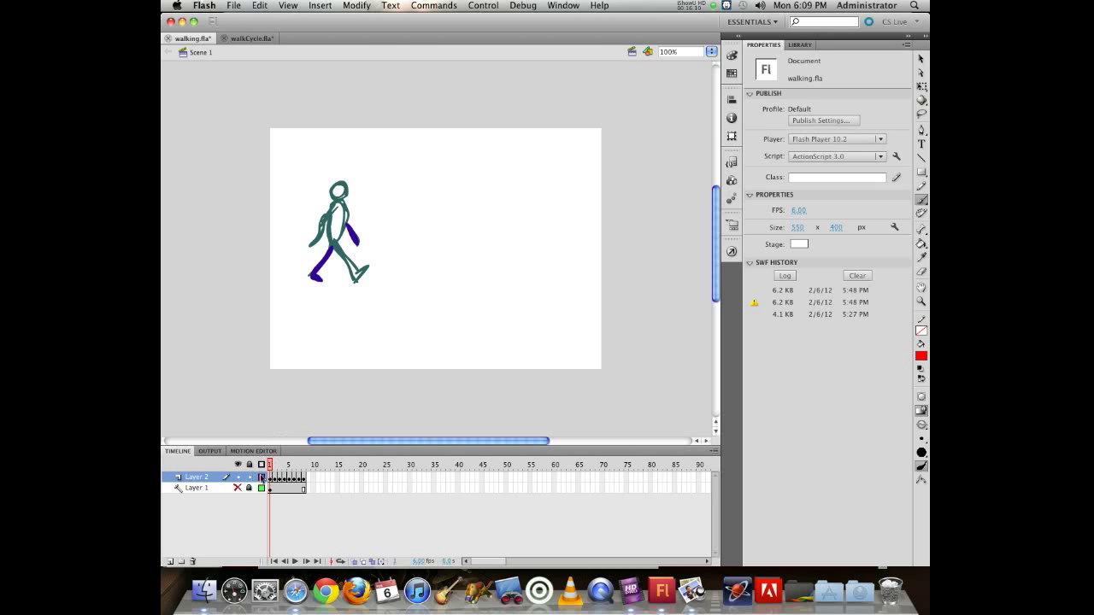
mouse_move(276, 461)
left_mouse_down()
mouse_move(289, 462)
mouse_move(262, 462)
left_mouse_up()
left_click(363, 562)
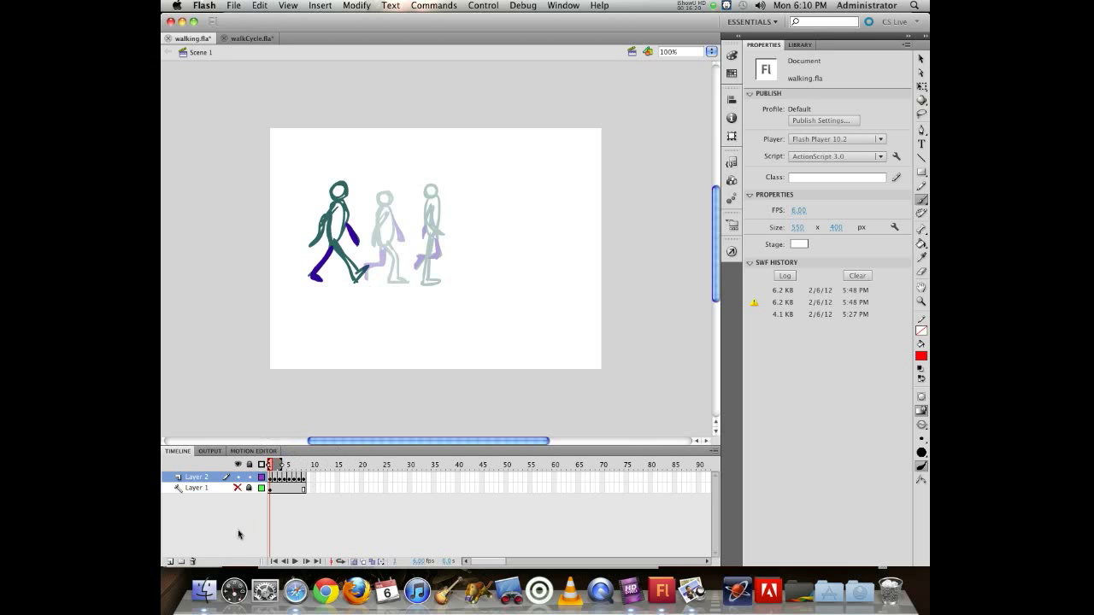
Move frame 2's whole Down pose back to X 93.75, Y 103, lining up its planted foot with frame 1's front foot.
key("period")
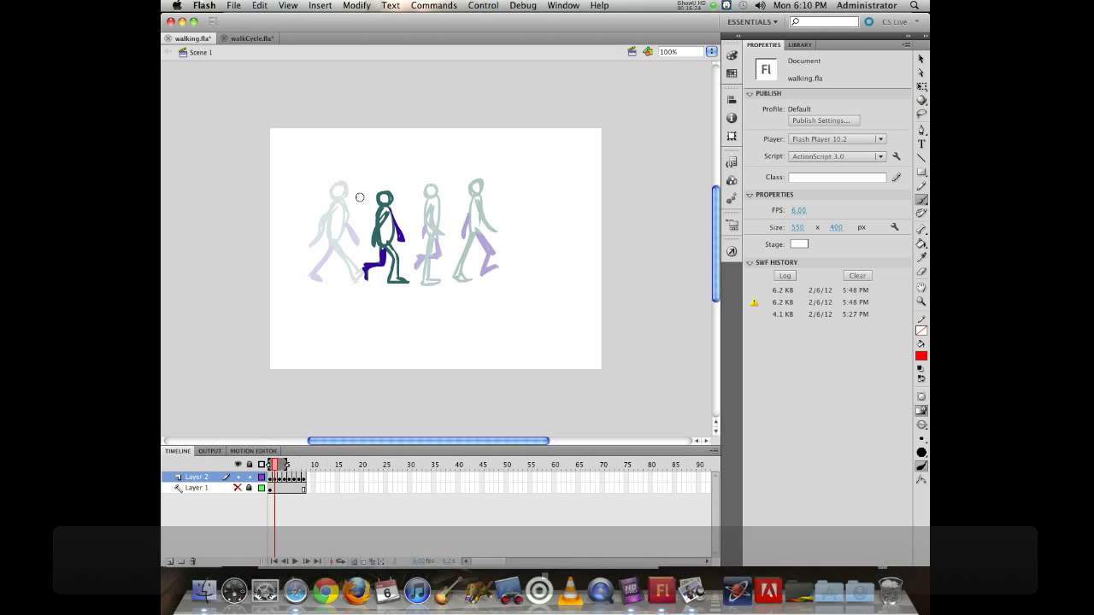
left_click(921, 59)
left_click_drag(342, 164, 446, 359)
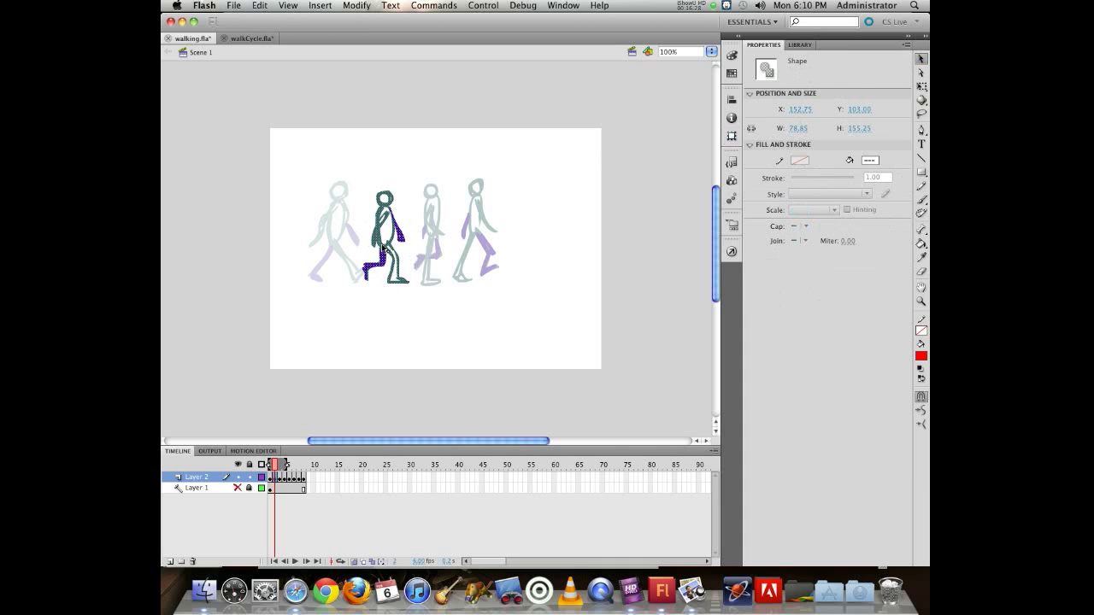
left_click_drag(384, 250, 352, 247)
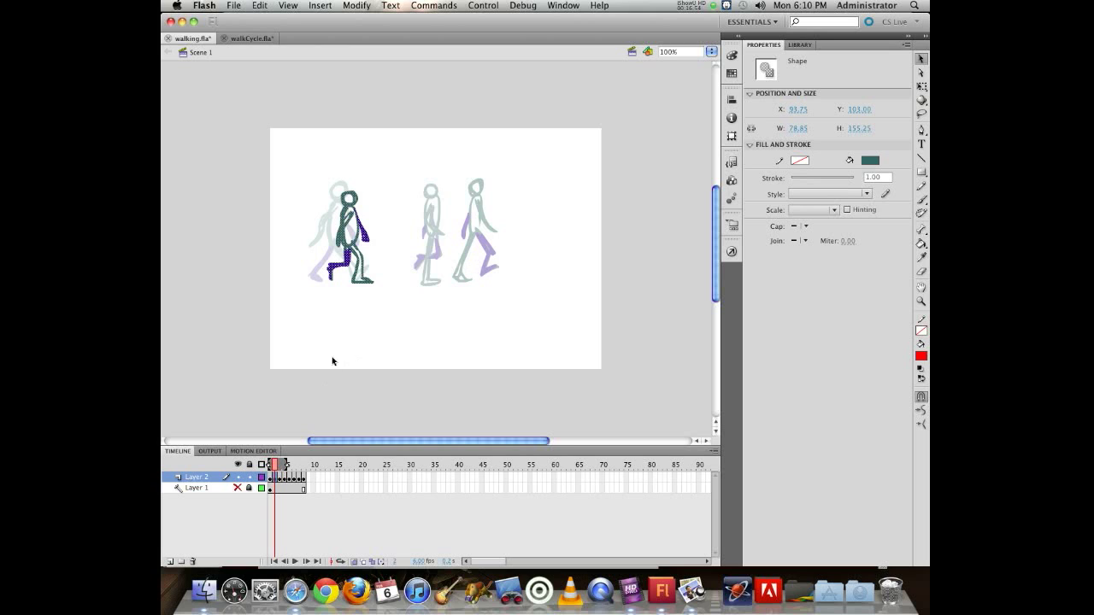
Move frame 3's whole passing pose to X 125.90, Y 89.45, so its supporting foot overlaps frame 2's planted foot.
key("period")
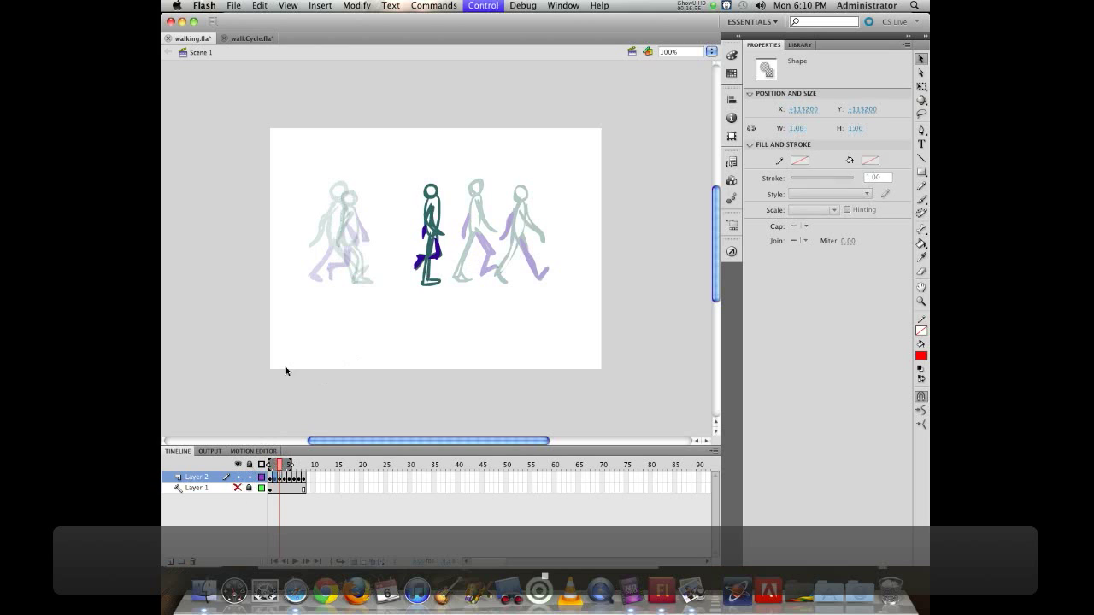
left_click_drag(378, 160, 454, 317)
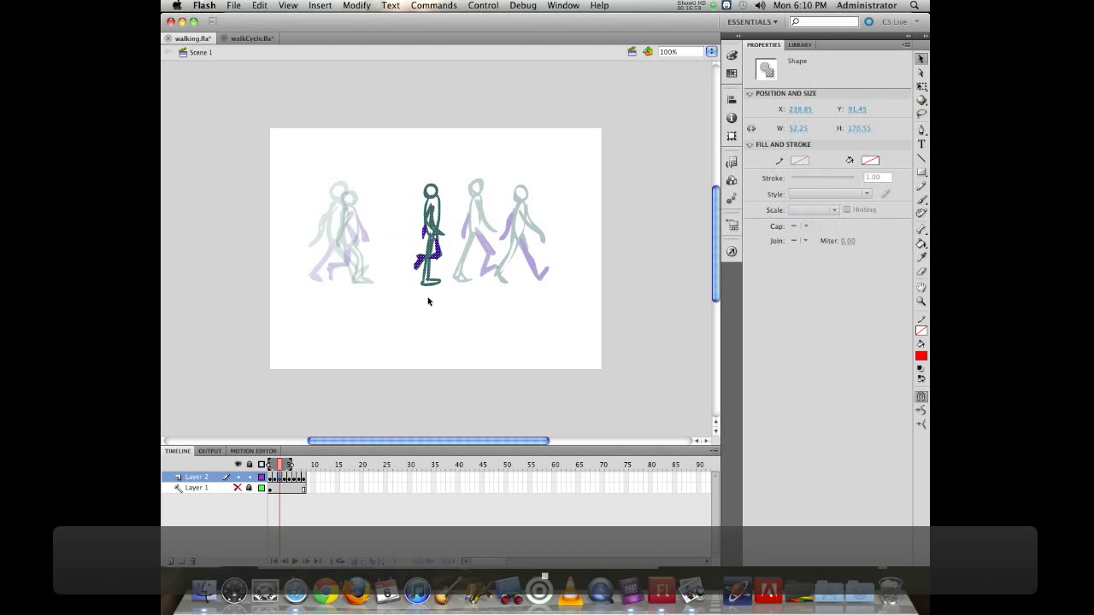
left_click_drag(428, 277, 360, 274)
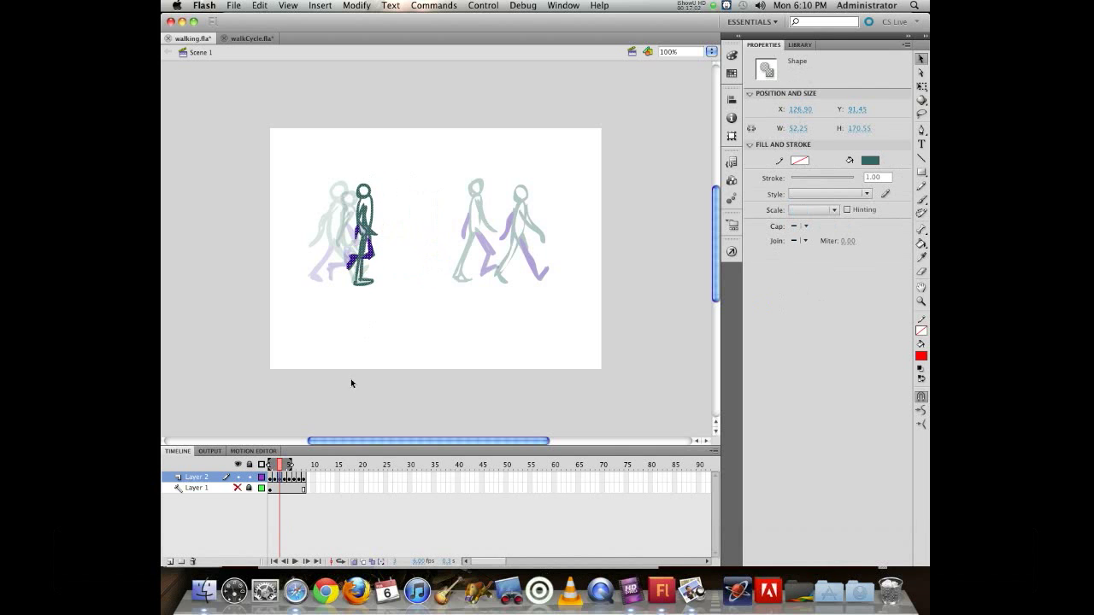
key("Up")
key("Up")
key("Left")
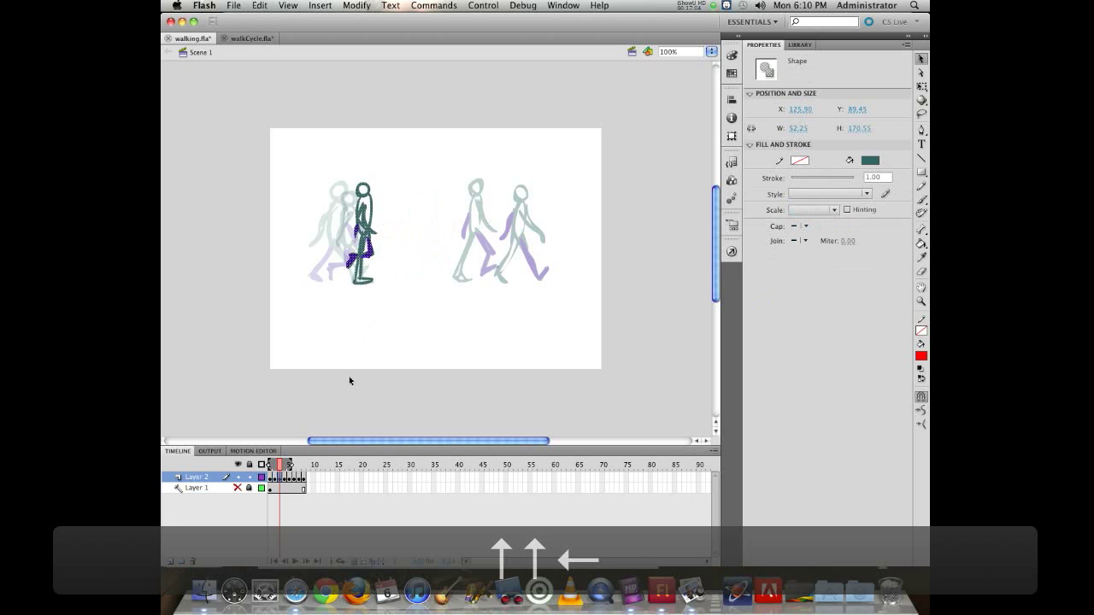
Limit the onion skin to the preceding frames and move frame 4's Up pose to X 143.15, Y 84.75, over the planted foot.
key("period")
left_click(492, 262)
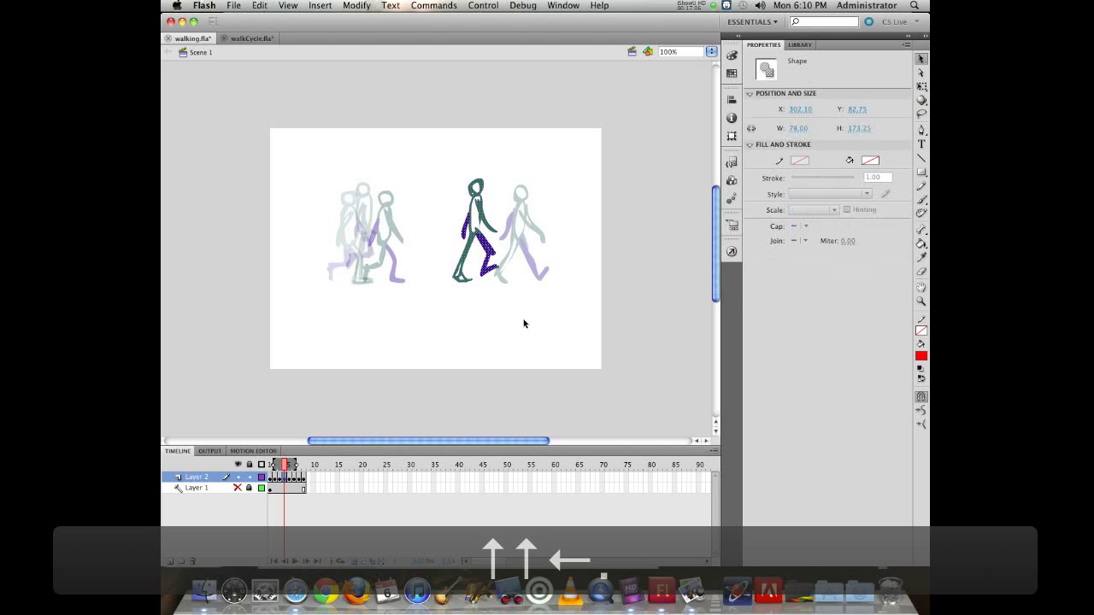
left_click_drag(493, 262, 420, 255)
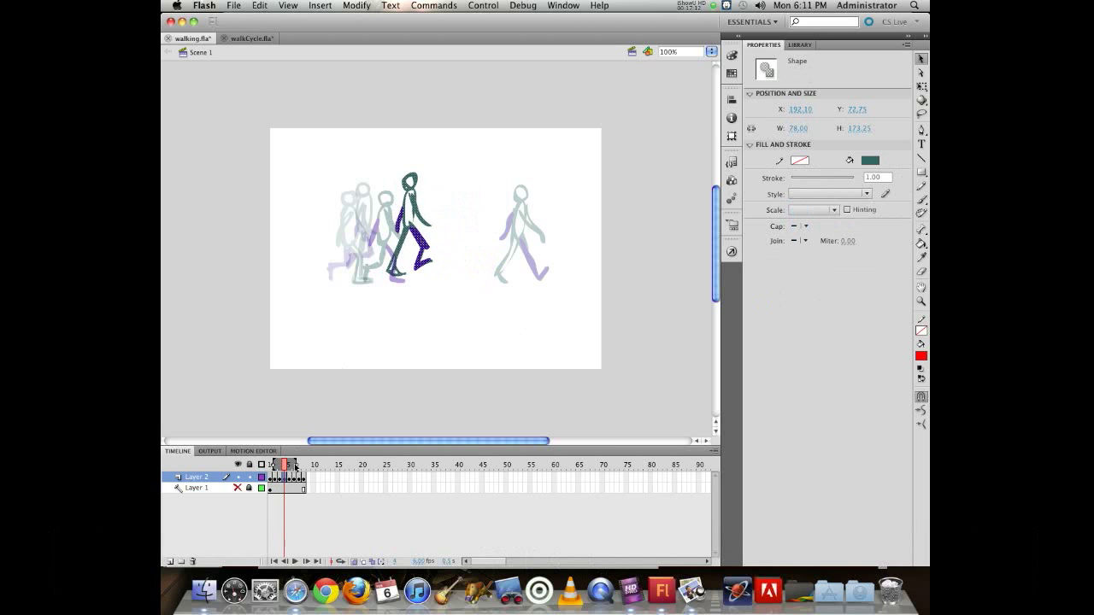
left_click_drag(297, 466, 287, 465)
left_click_drag(409, 232, 377, 242)
key("Right")
key("Right")
key("Right")
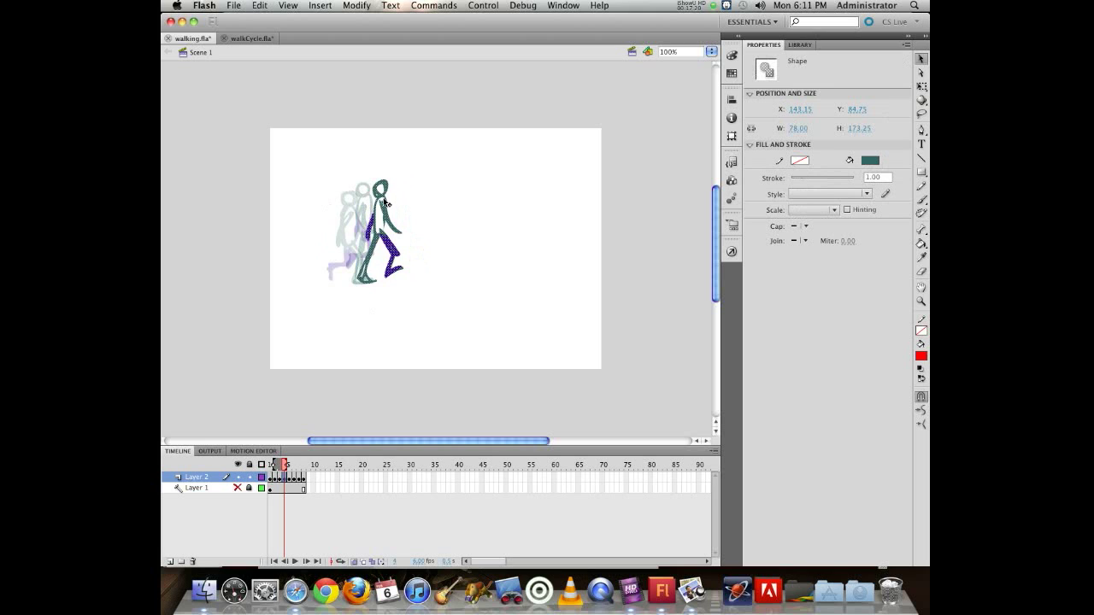
Move frame 5's contact pose over frame 4's onion-skinned figure and nudge it until its teal rear foot matches the planted foot.
key(".")
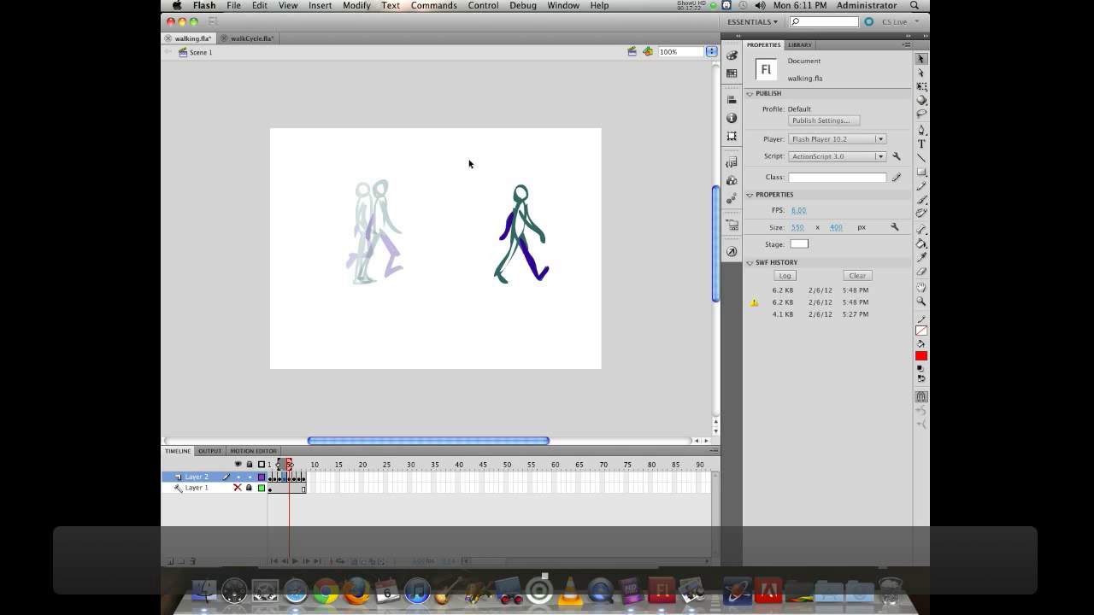
left_click(530, 247)
left_click_drag(529, 248, 386, 245)
key("Down")
key("Down")
key("Down")
key("Down")
key("Down")
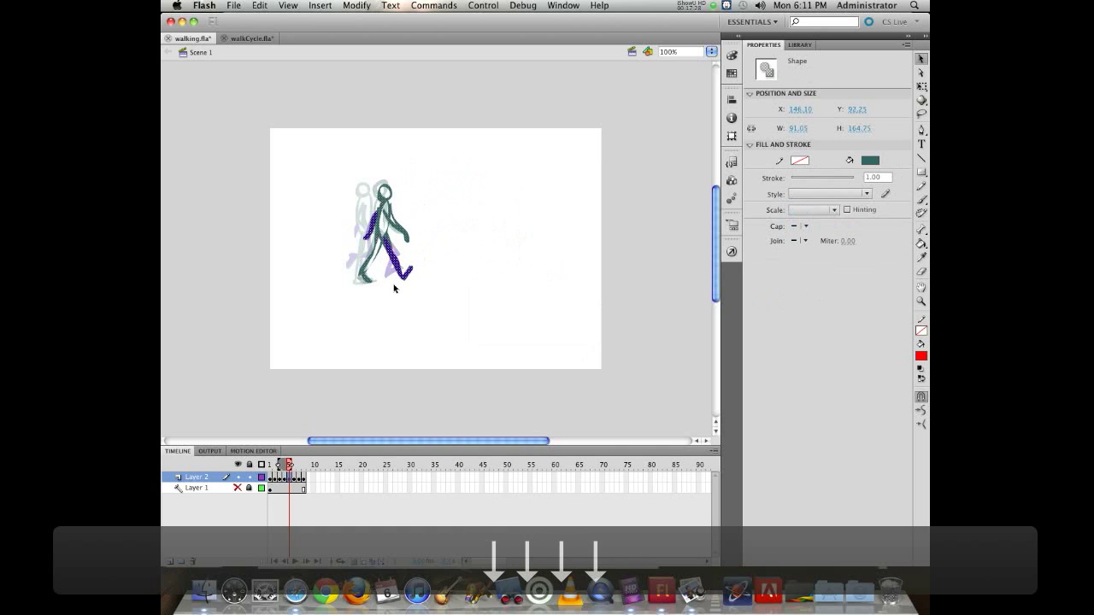
key("Right")
key("Right")
key("Right")
key("Left")
key("Left")
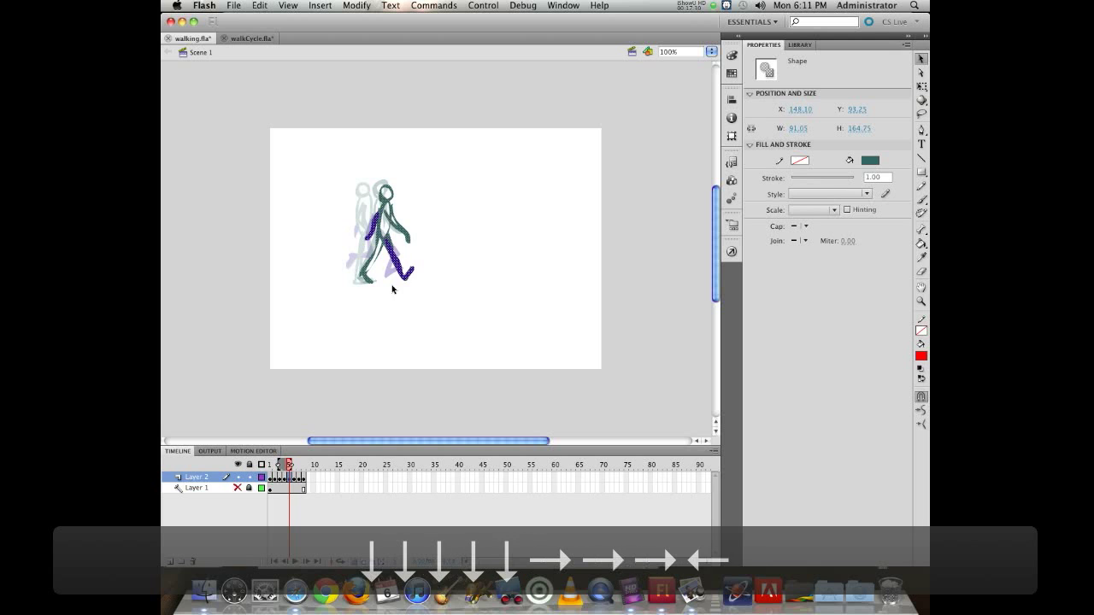
key("Down")
Move frame 6's Down pose to X 164.95, Y 103.15, aligning its purple front foot with frame 5's purple front foot.
key("period")
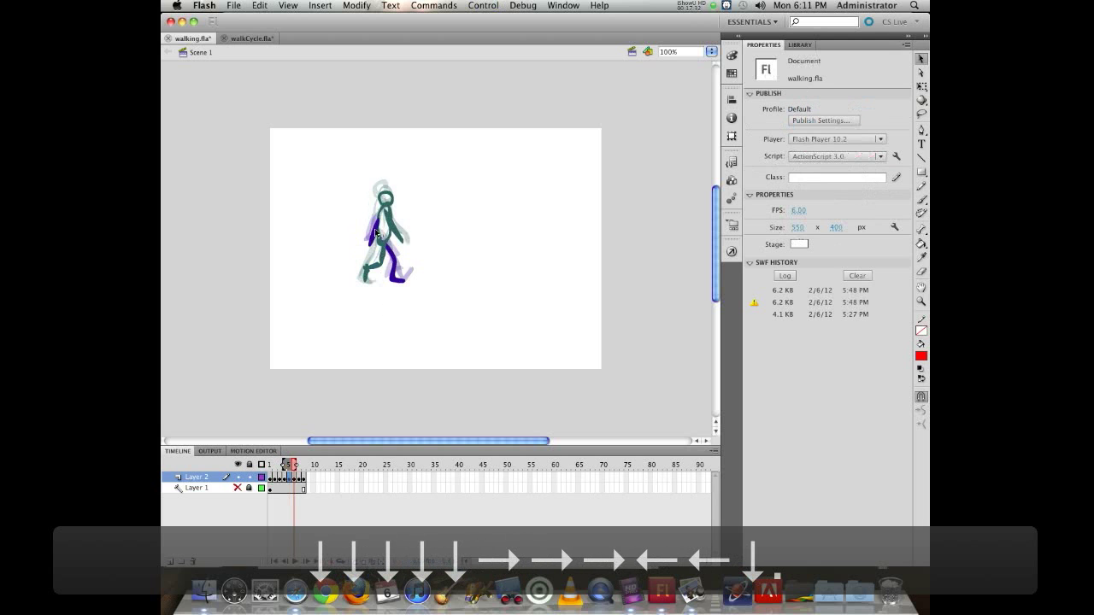
left_click_drag(349, 172, 473, 358)
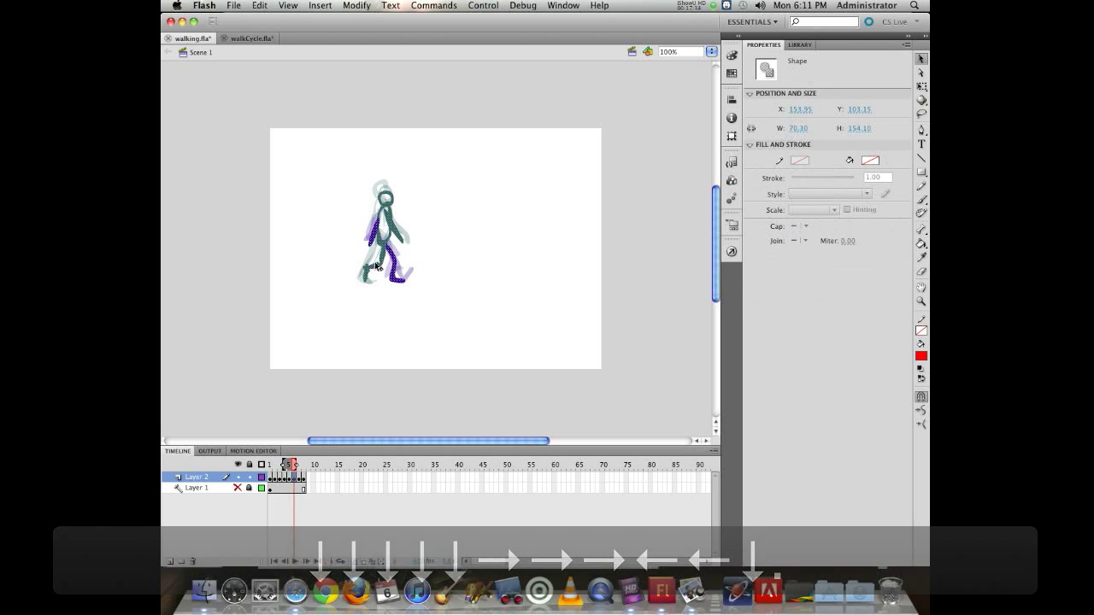
left_click_drag(373, 263, 383, 264)
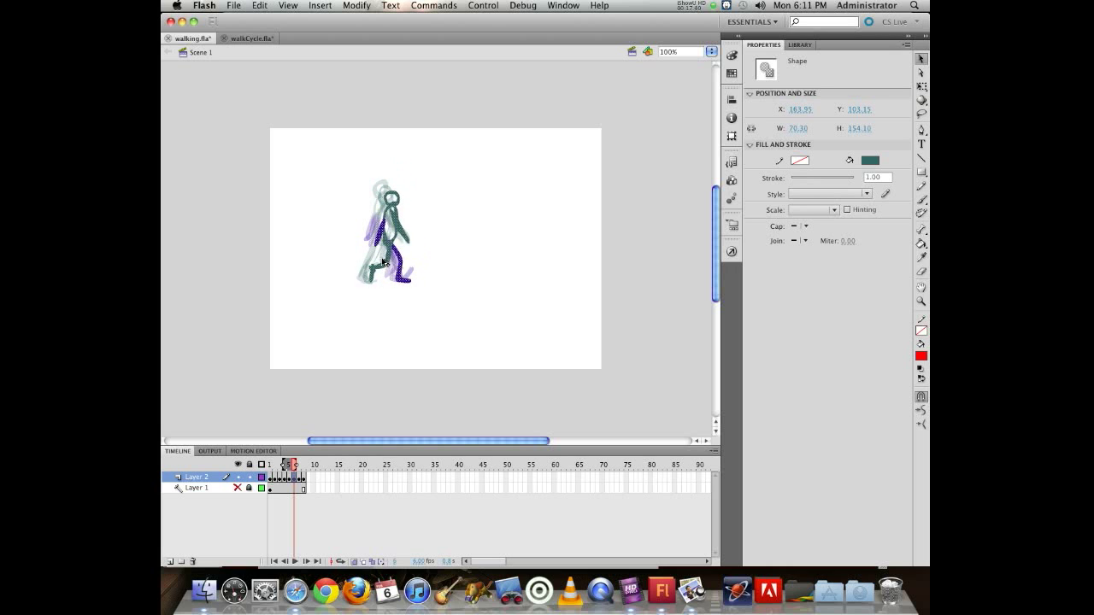
left_click(399, 330)
key("Return")
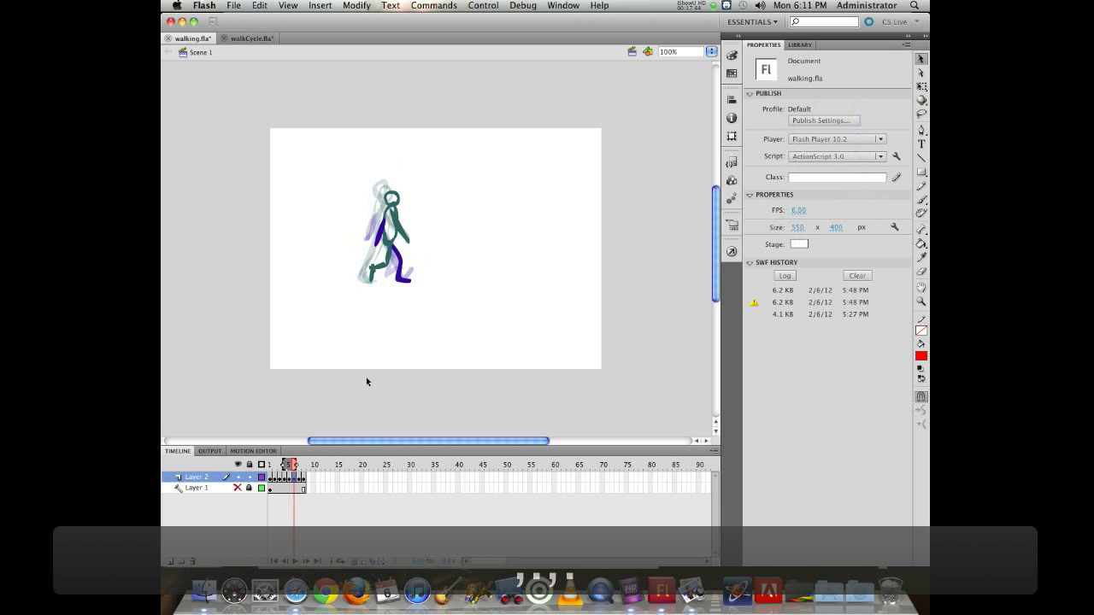
left_click_drag(337, 139, 448, 303)
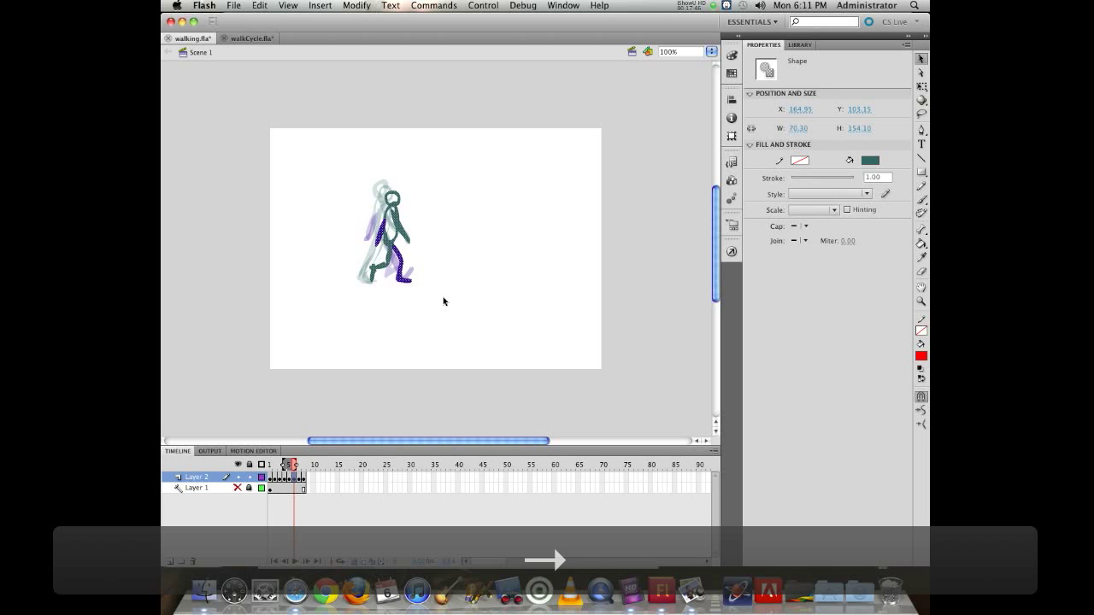
key("Up")
key("Down")
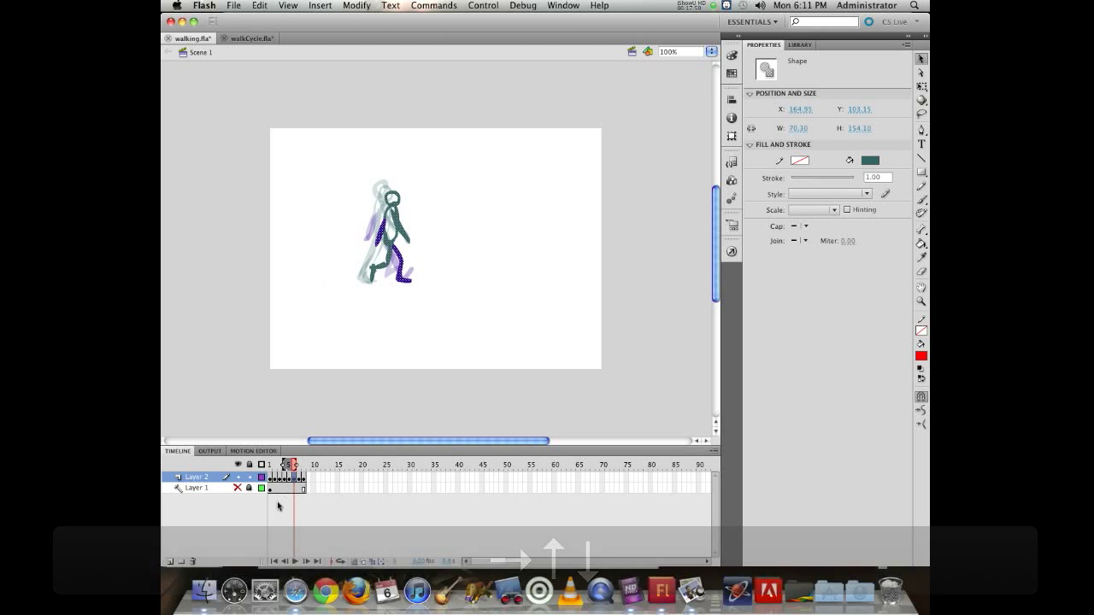
Move frame 7's passing pose to X 200.65, Y 93.75, placing its purple supporting foot over frame 6's planted foot.
key("period")
left_click_drag(383, 170, 455, 310)
left_click_drag(430, 258, 407, 258)
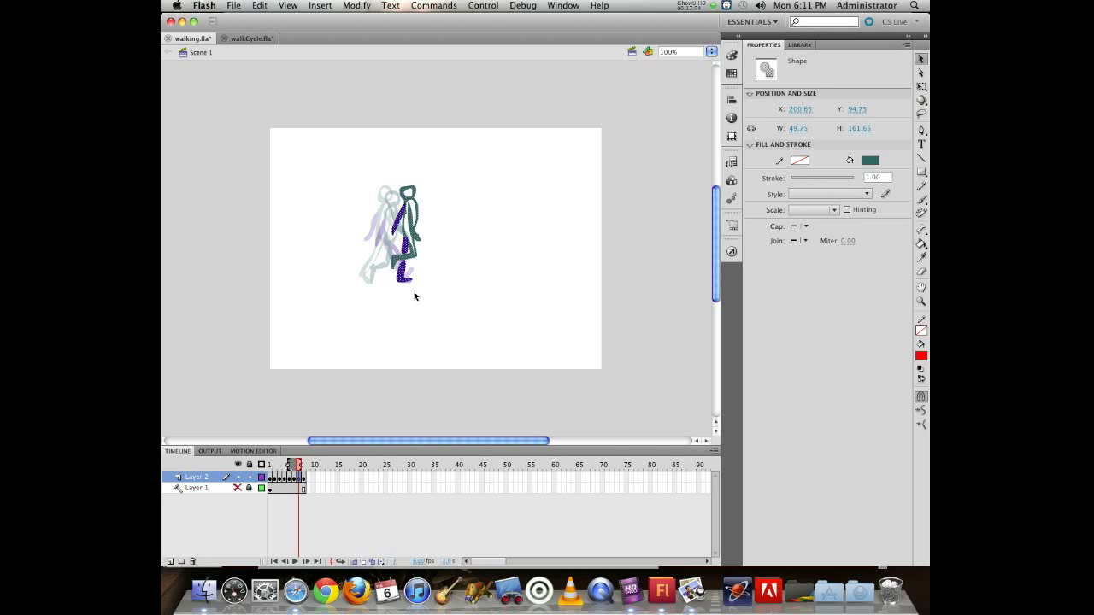
key("Up")
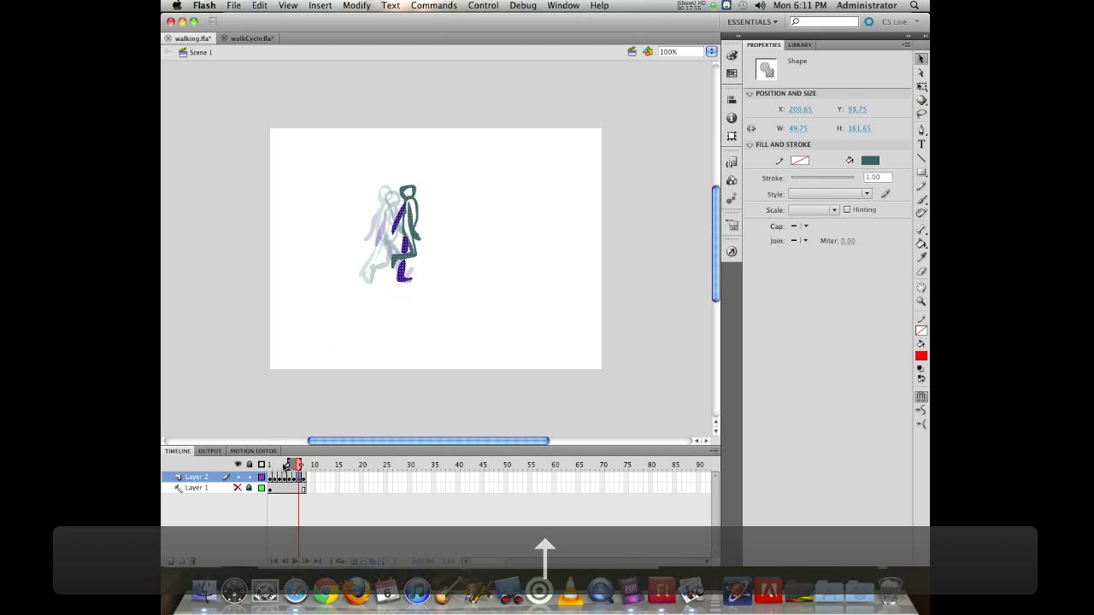
Move frame 8's Up pose to X 211.60, Y 86.50, keeping its purple foot over frame 7's supporting foot.
left_click(304, 466)
left_click_drag(430, 162, 540, 341)
left_click_drag(474, 238, 403, 243)
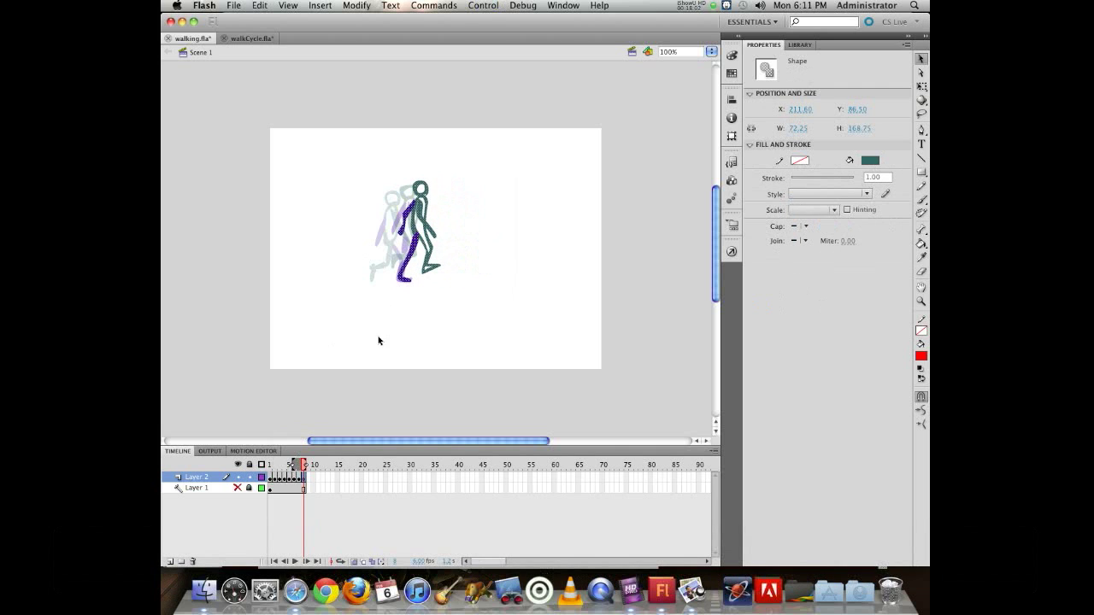
Turn off onion skinning, play the walk cycle from frame 1, and test the movie as an SWF.
left_click(355, 561)
left_click_drag(303, 465, 240, 465)
key("Return")
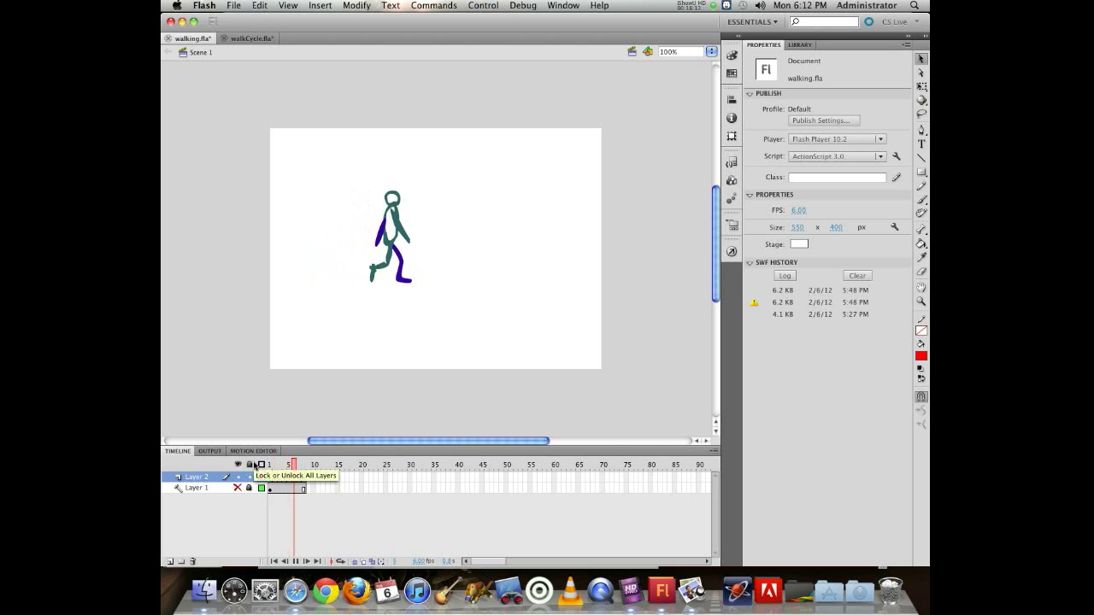
key("super+Return")
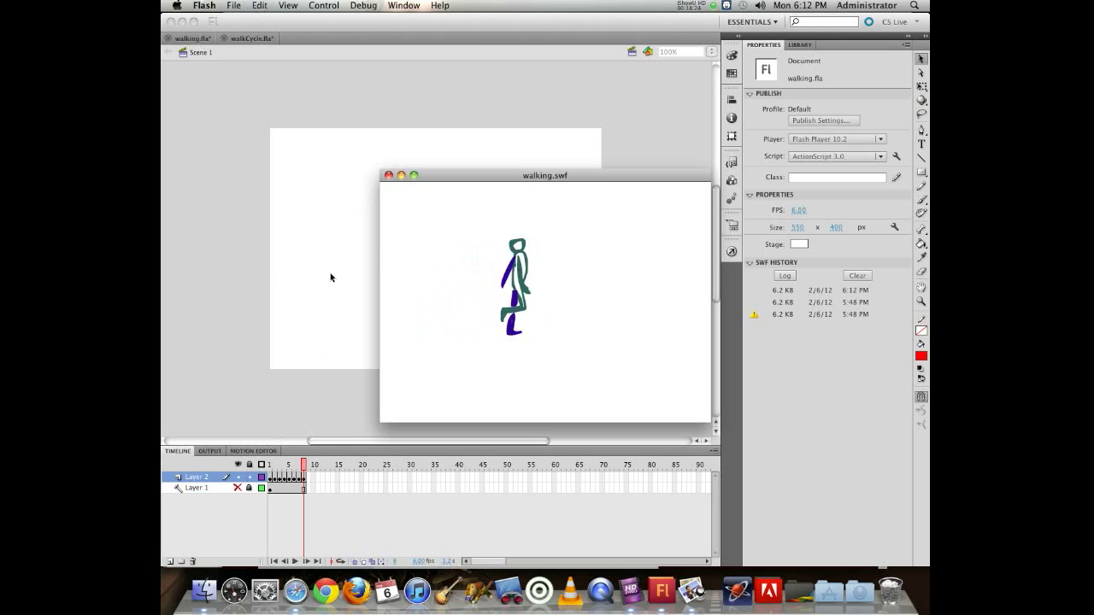
Edit all eight keyframes of Layer 2 together and move every pose to X 0, Y 0 at the stage's upper-left corner.
left_click(389, 175)
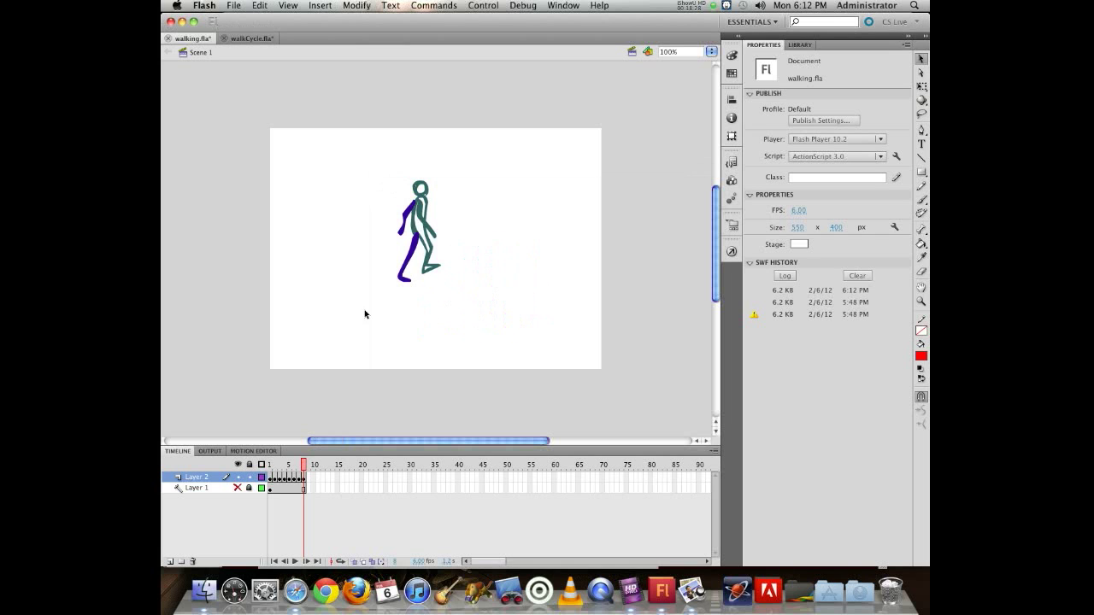
left_click_drag(305, 463, 230, 445)
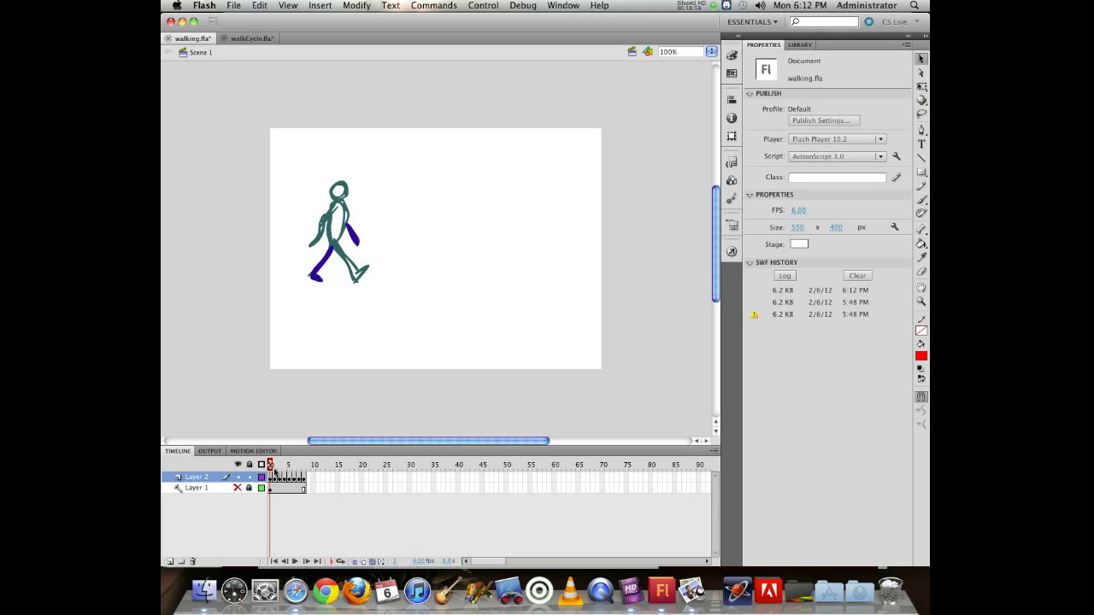
mouse_move(271, 464)
left_mouse_down()
mouse_move(315, 459)
mouse_move(246, 461)
left_mouse_up()
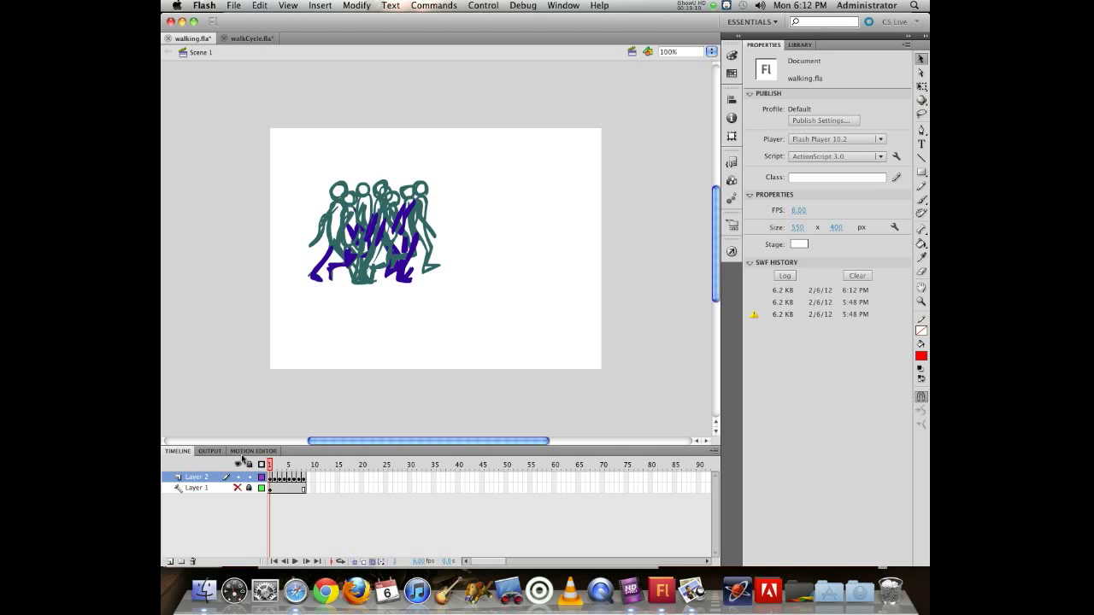
left_click_drag(241, 459, 243, 453)
left_click_drag(296, 144, 450, 340)
left_click_drag(388, 251, 353, 210)
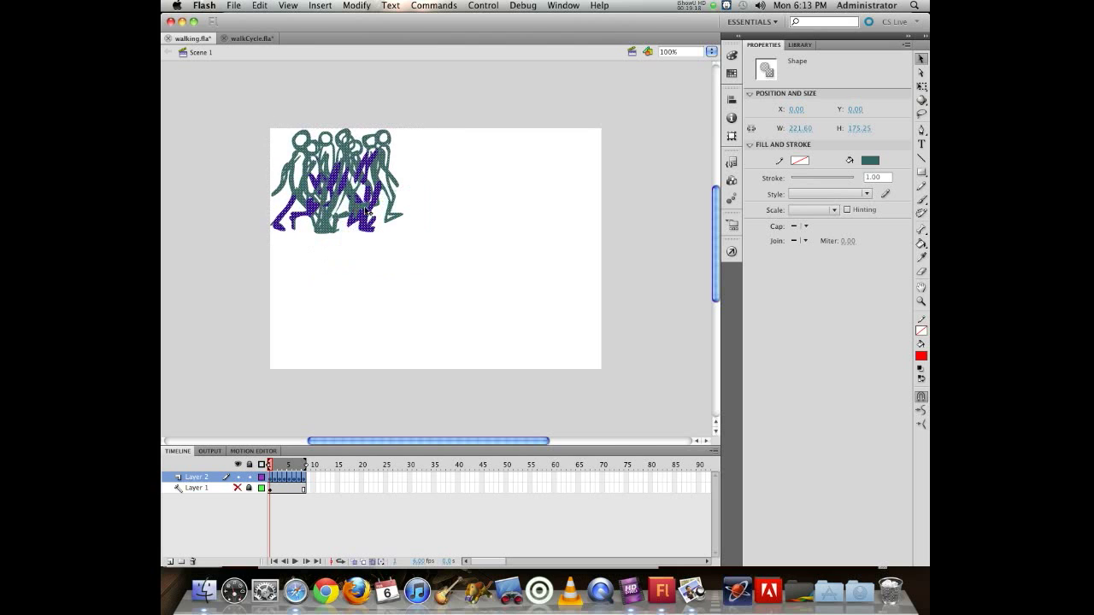
left_click(371, 563)
Copy frames 1 to 8 of Layer 2.
left_click(272, 466)
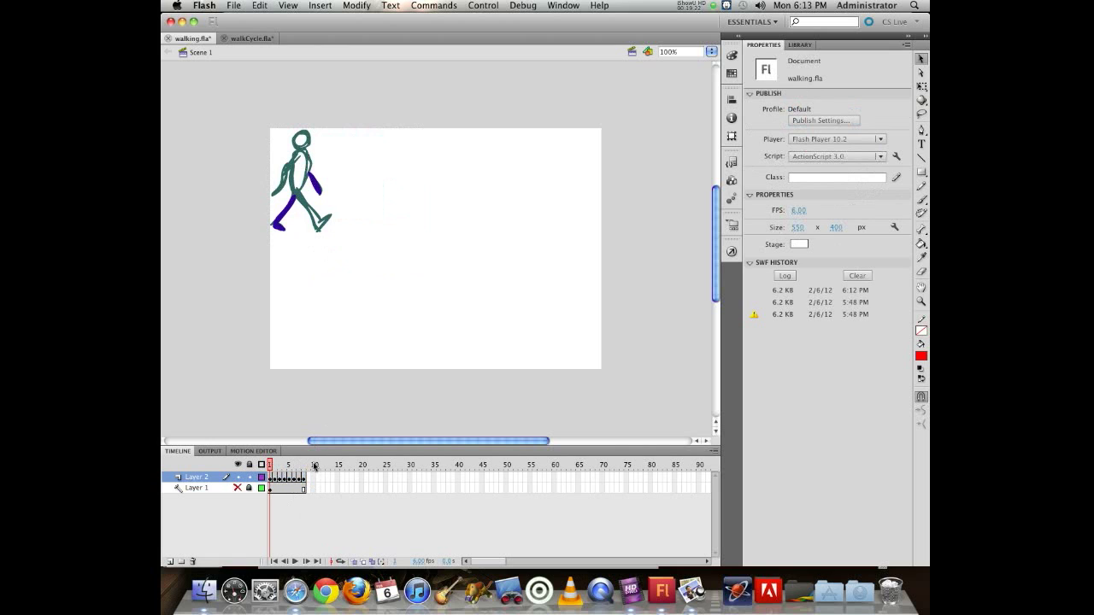
left_click_drag(272, 466, 305, 484)
left_click(304, 479)
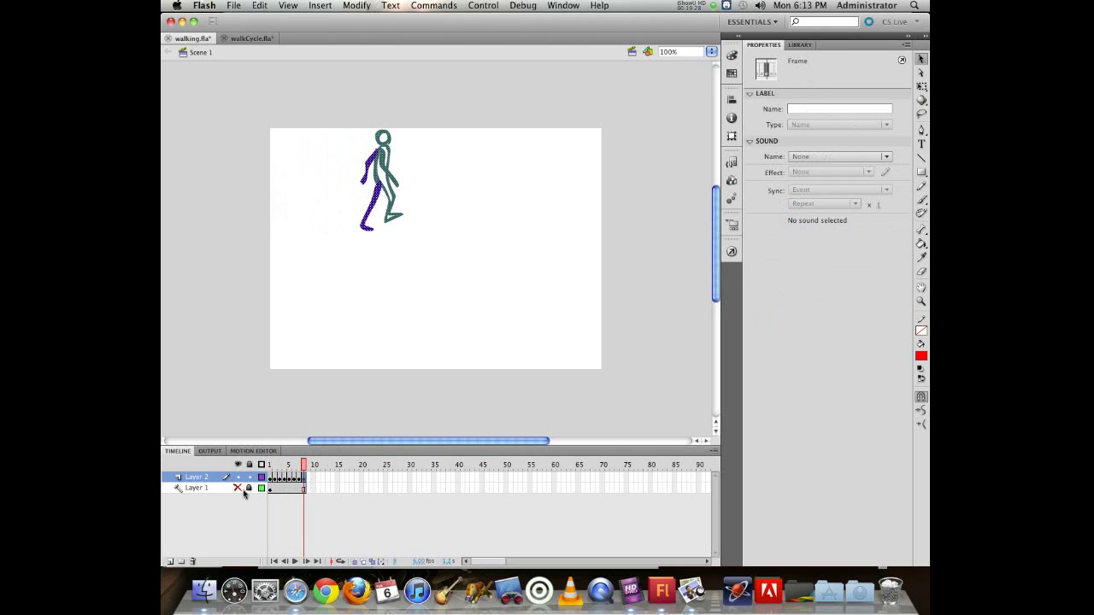
left_click(272, 479)
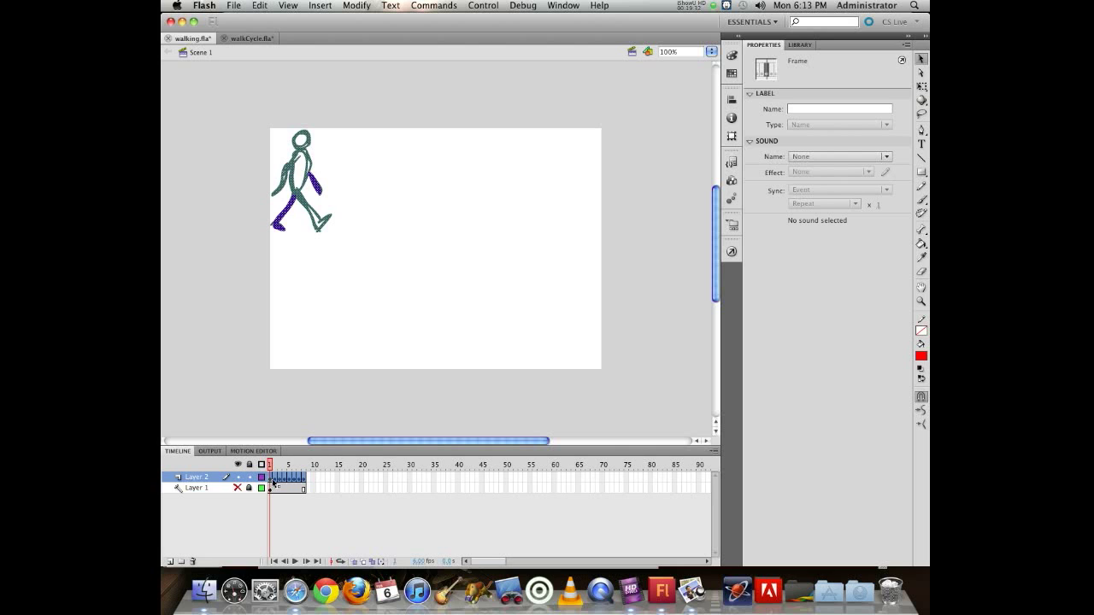
right_click(279, 483)
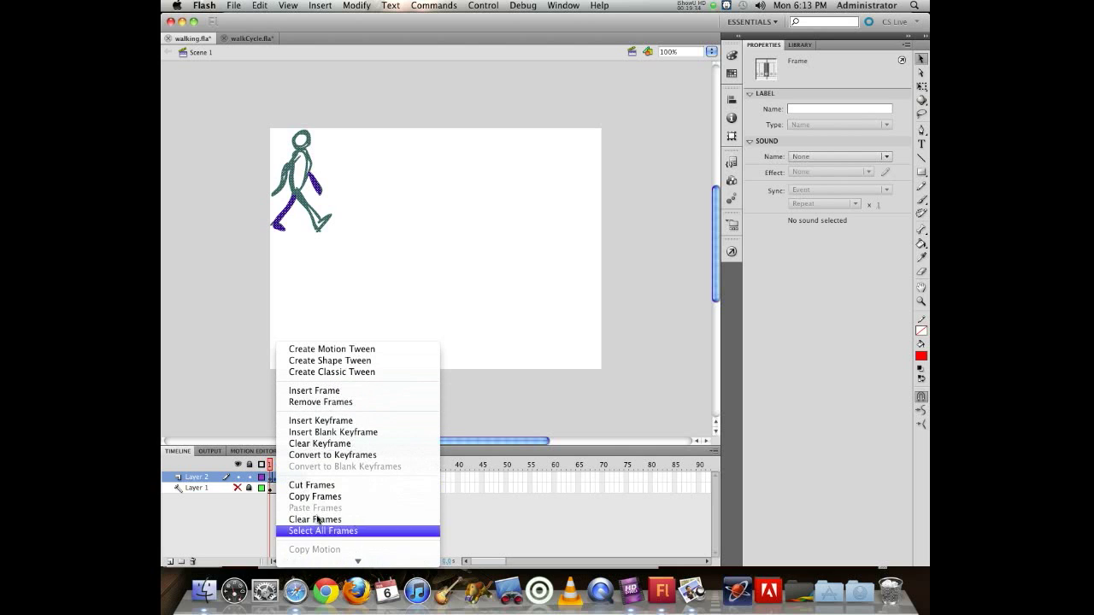
left_click(318, 496)
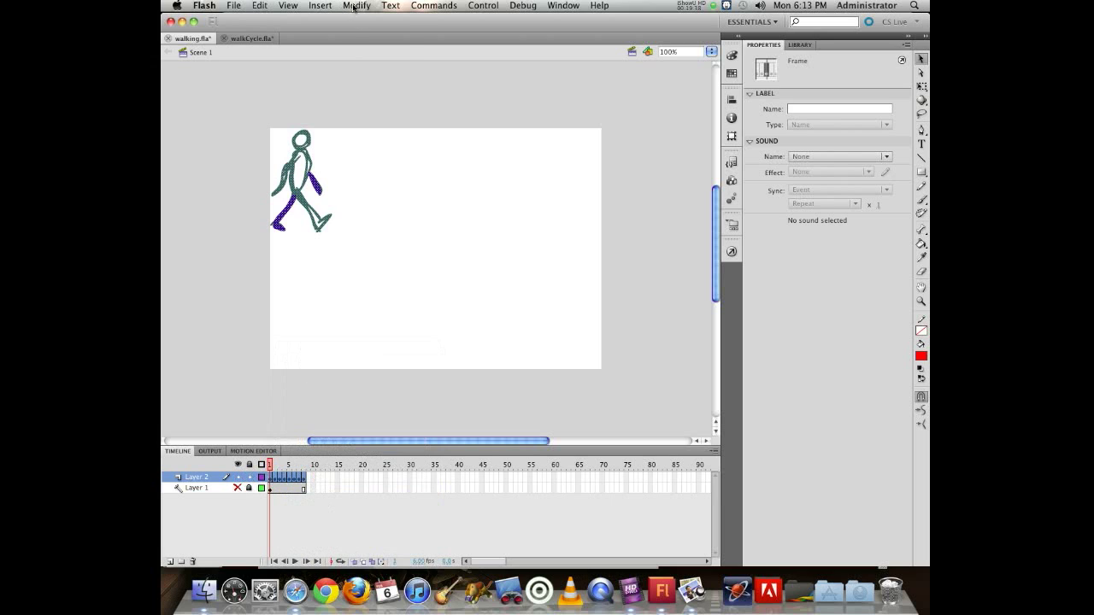
Create a new Movie Clip symbol named walking.
left_click(322, 6)
left_click(329, 22)
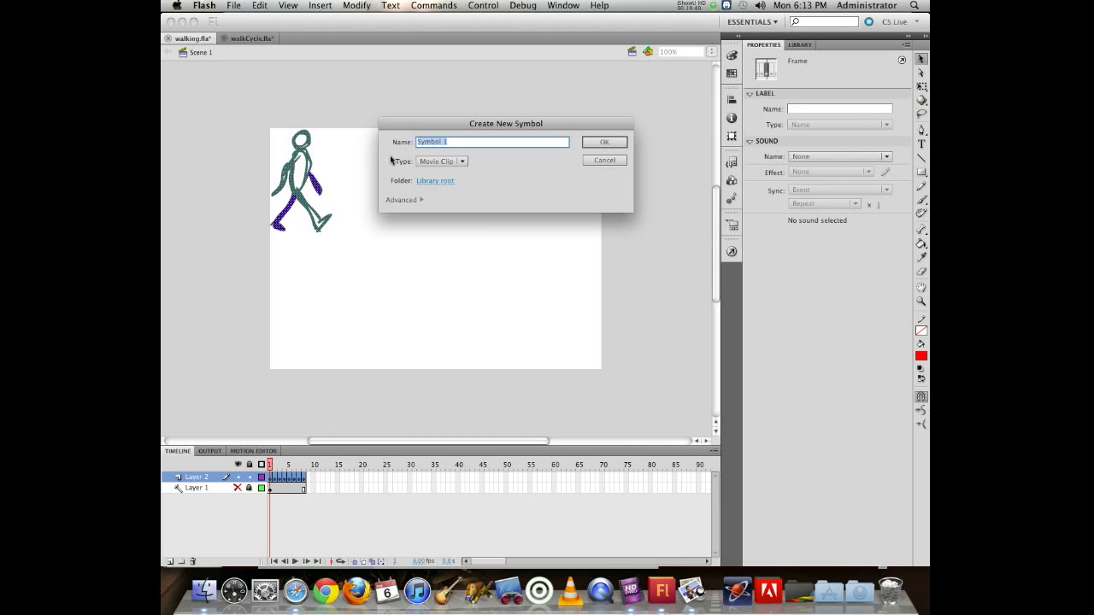
type("wa")
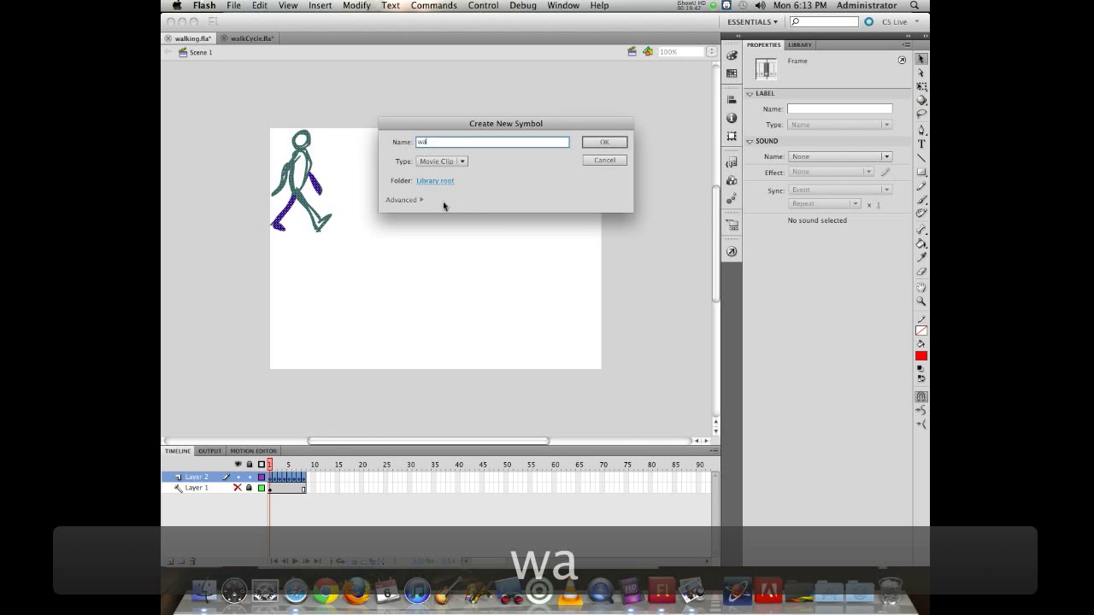
type("lking")
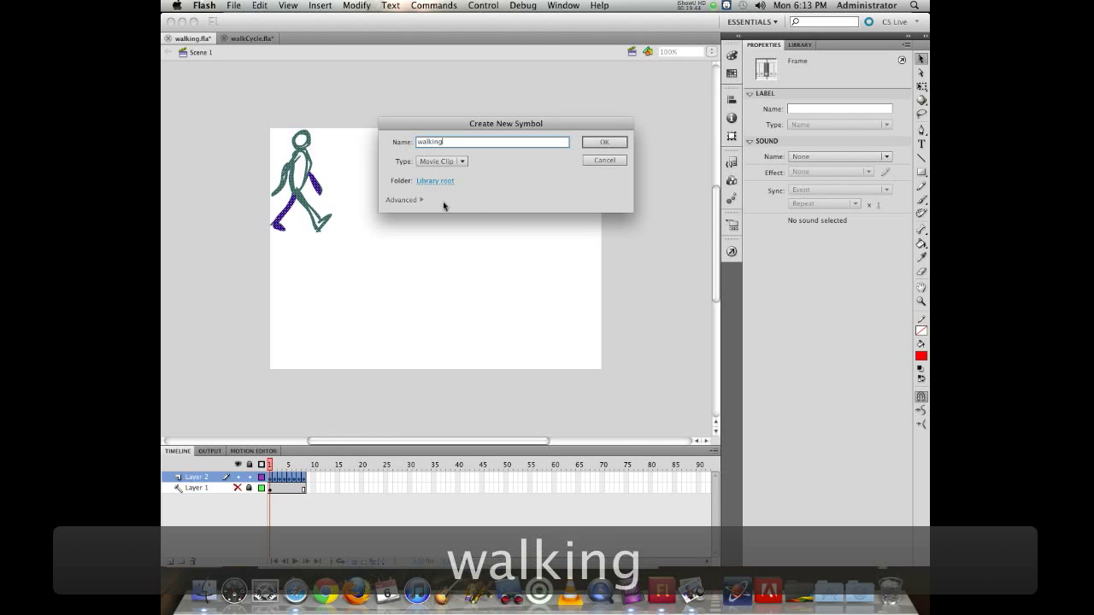
key("Return")
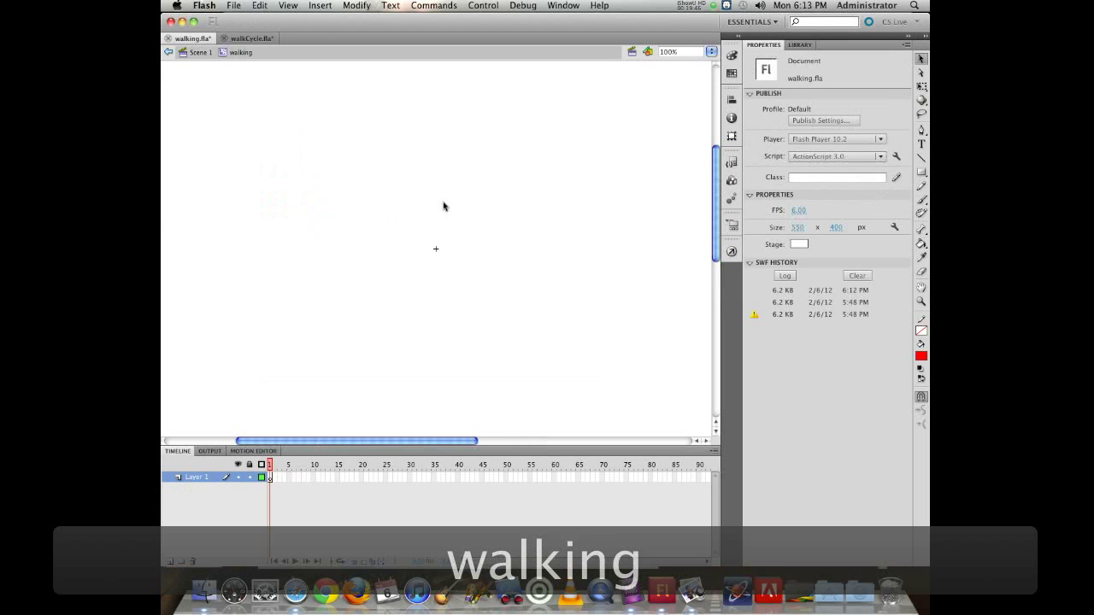
Paste the copied frames at frame 1 of the walking clip's timeline, play them, and return to Scene 1.
right_click(272, 479)
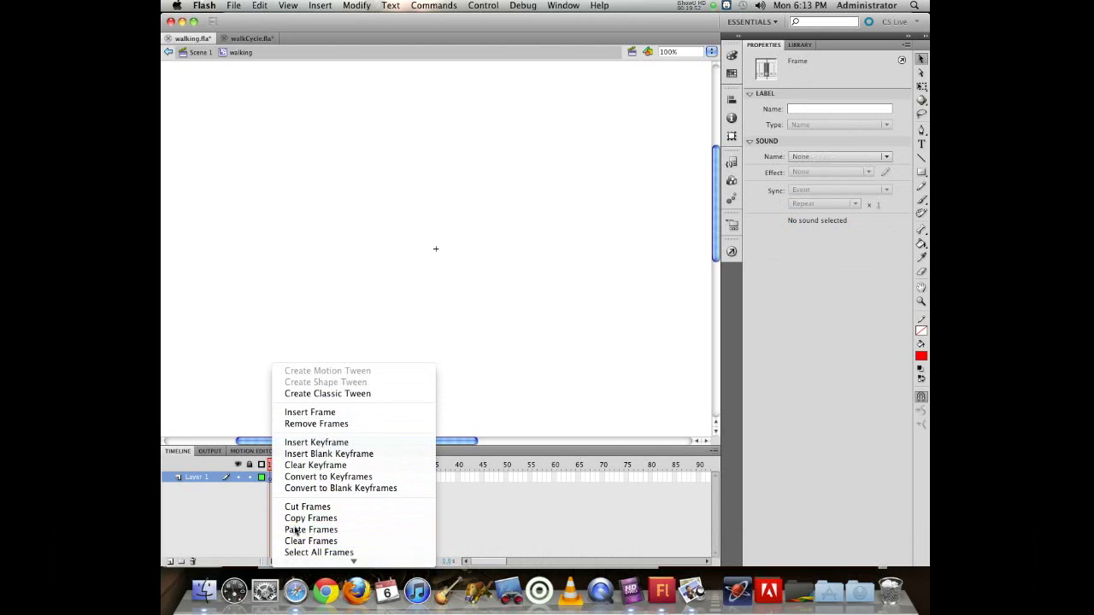
left_click(295, 527)
key("Return")
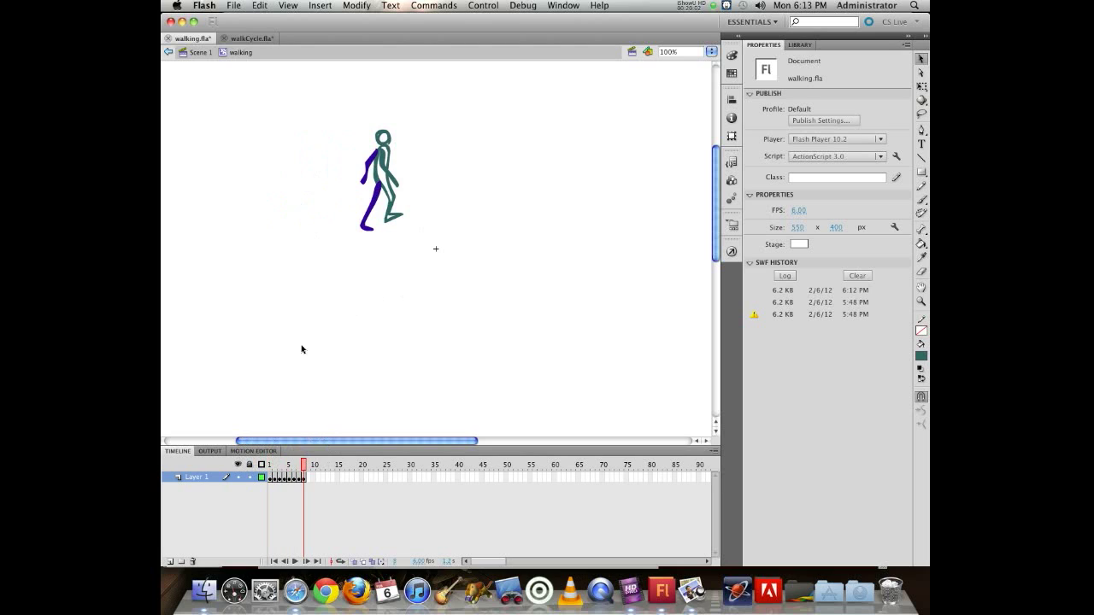
left_click(199, 52)
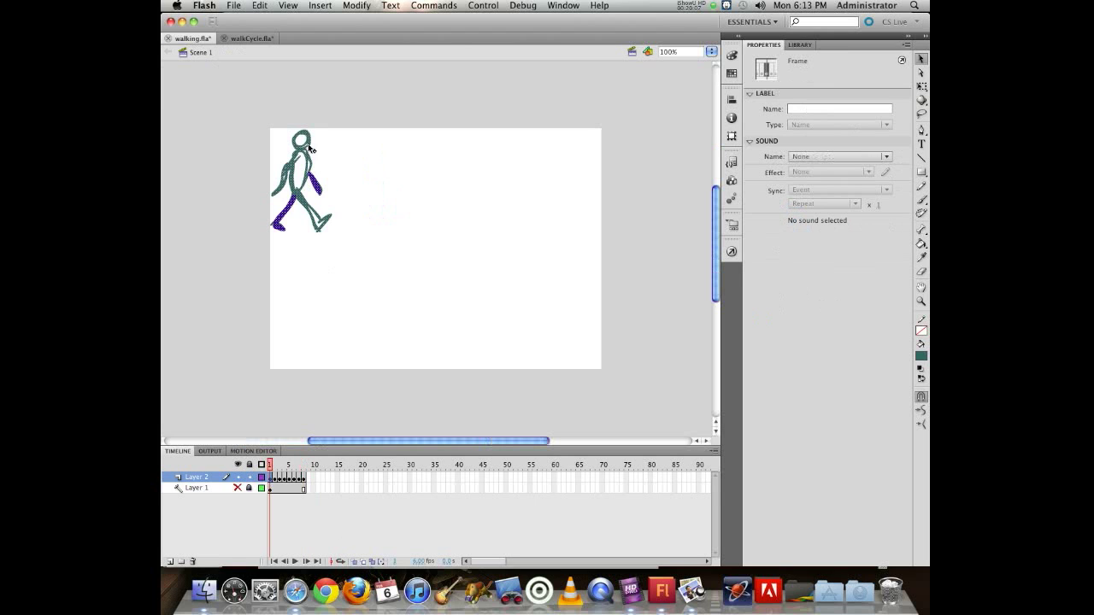
left_click(801, 45)
left_click_drag(790, 188, 466, 306)
left_click_drag(466, 284, 312, 294)
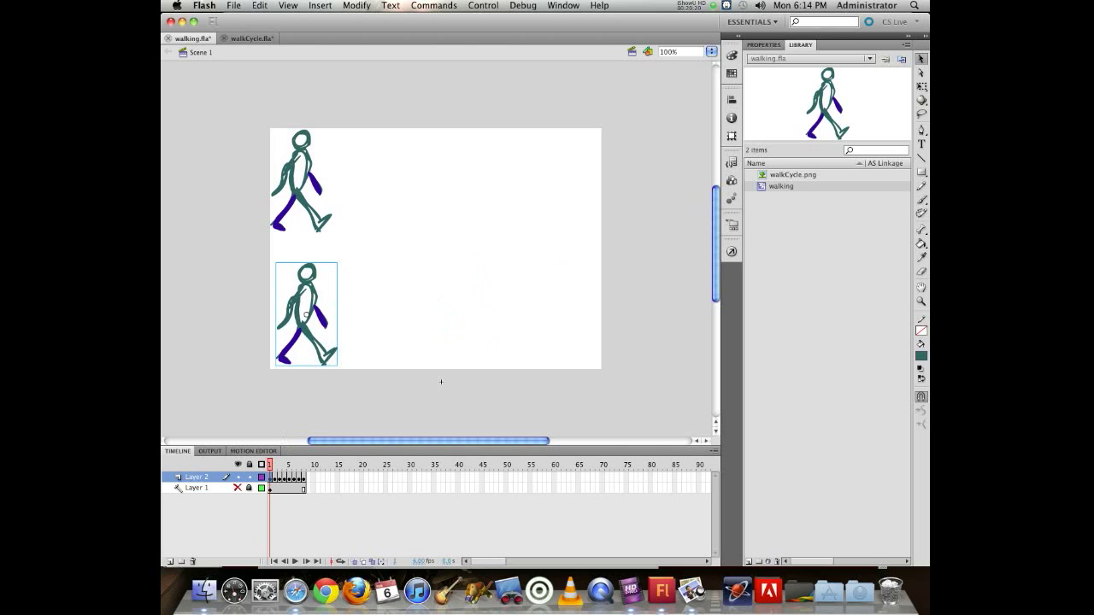
key("super+z")
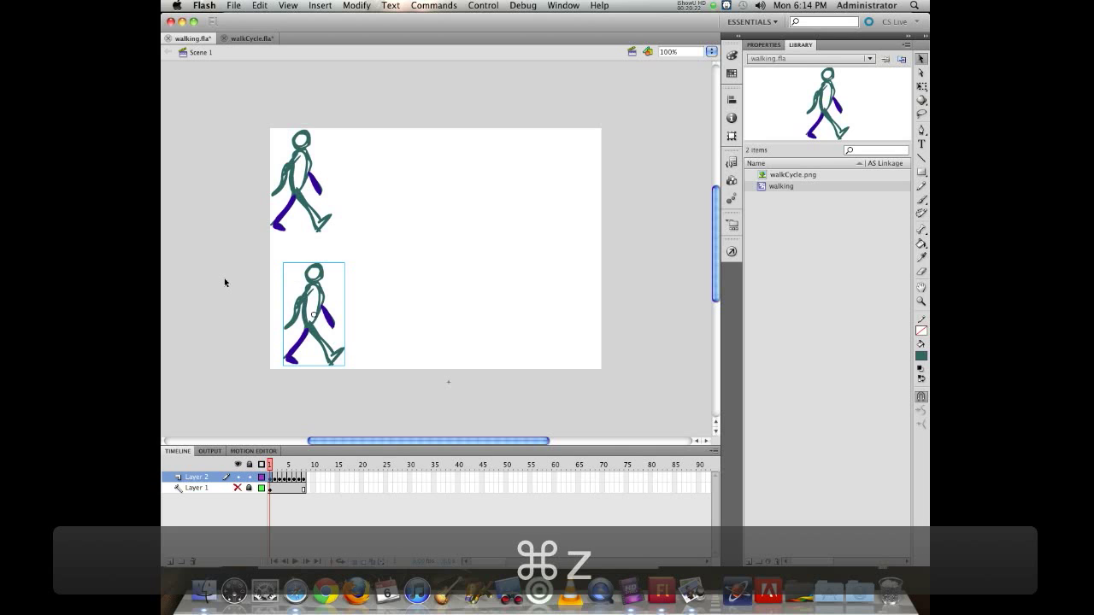
key("super+z")
key("super+z")
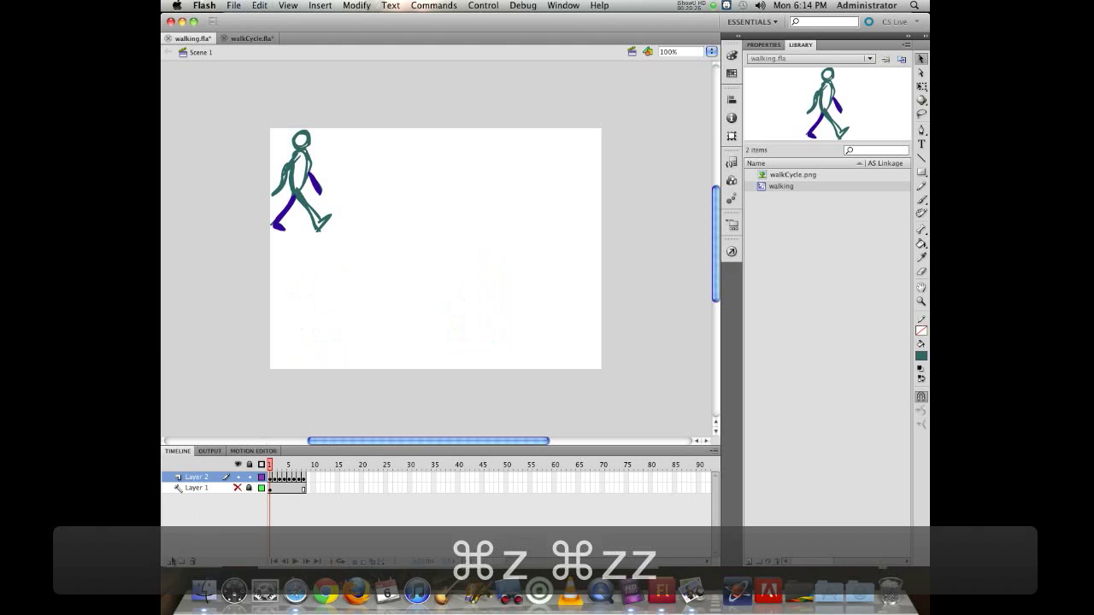
key("super+z")
Add a layer above Layer 2, place a walking clip instance in the stage's lower-left corner, and test the movie.
left_click(806, 44)
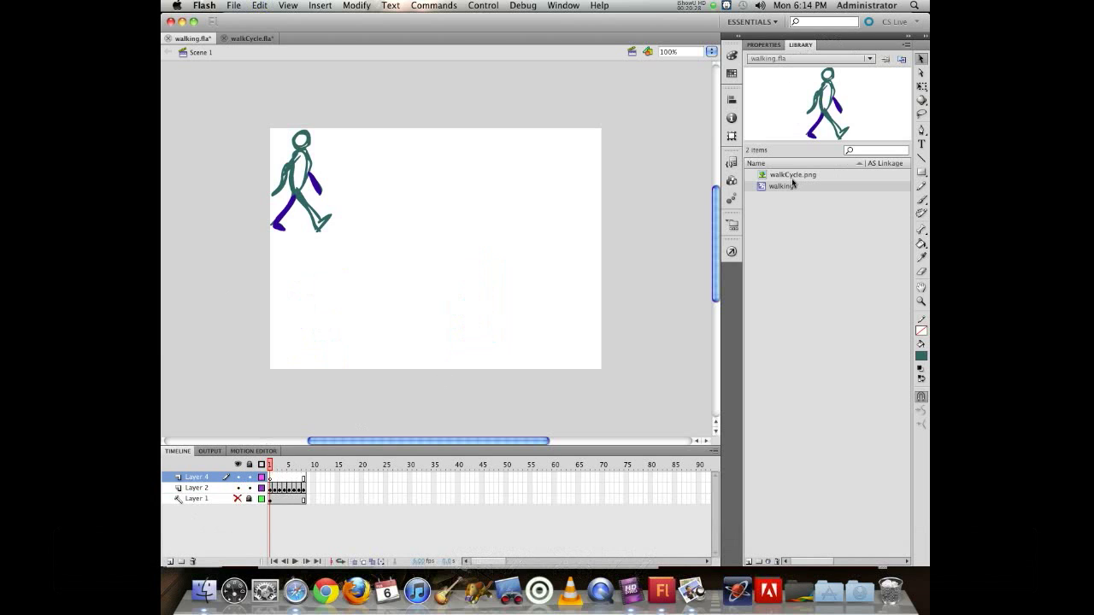
left_click_drag(300, 316, 309, 308)
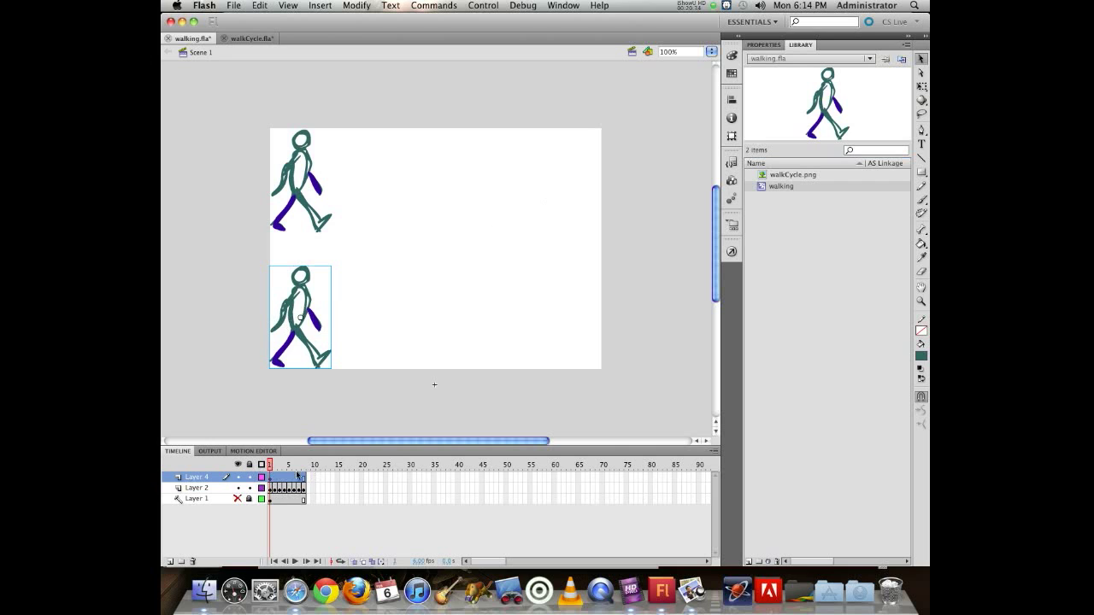
key("super+Return")
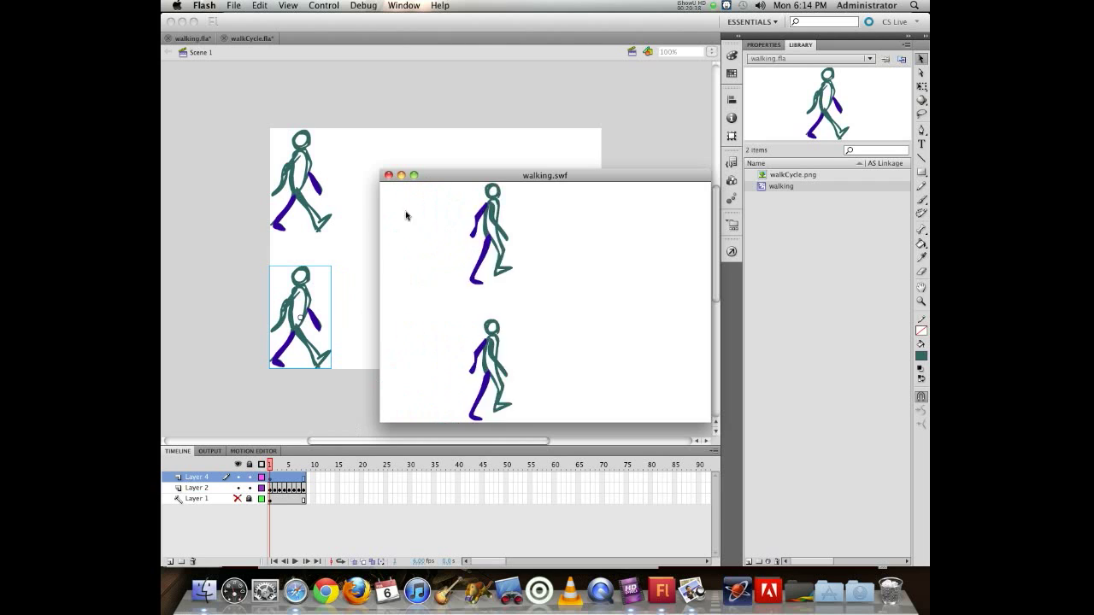
left_click(388, 176)
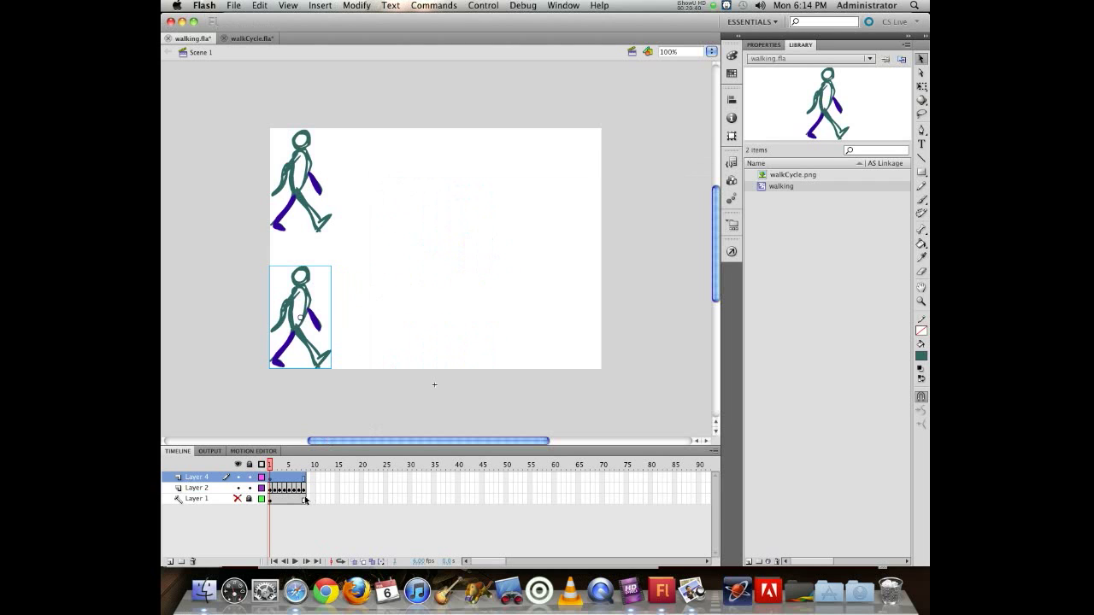
Extend Layer 4 with frames up to frame 32 and test the movie.
left_click(418, 477)
key("F5")
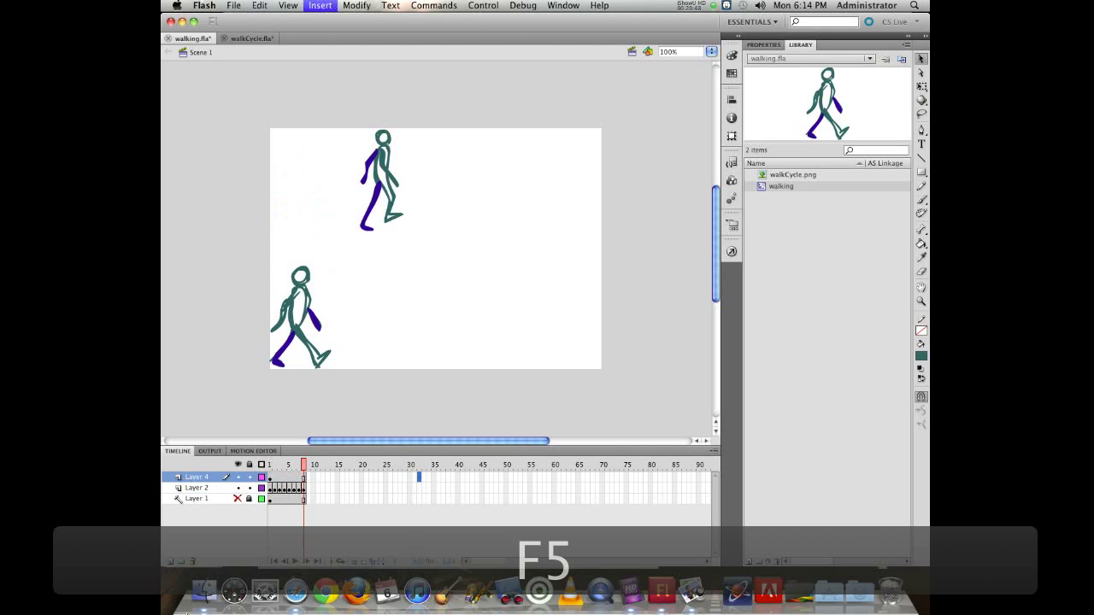
key("super+Return")
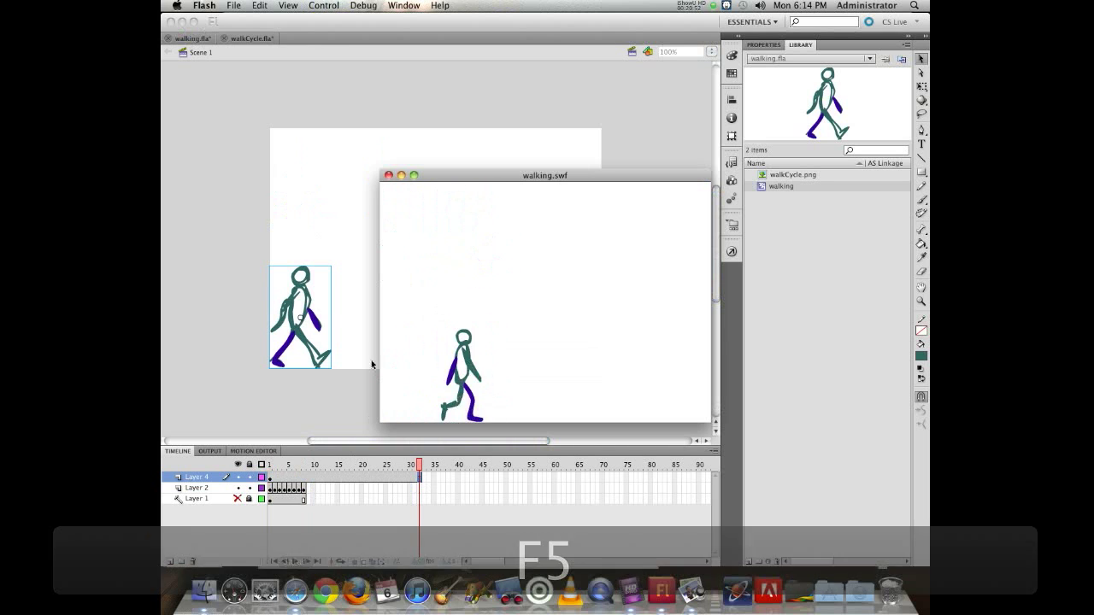
left_click(388, 175)
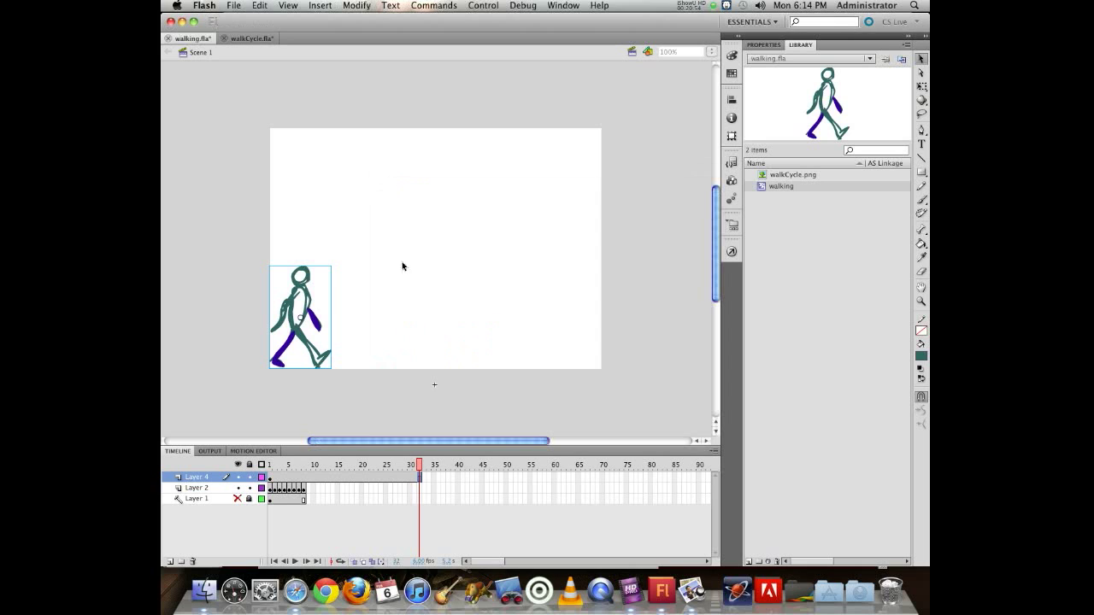
Set the document's frame rate to 12 fps and test the movie.
left_click(763, 45)
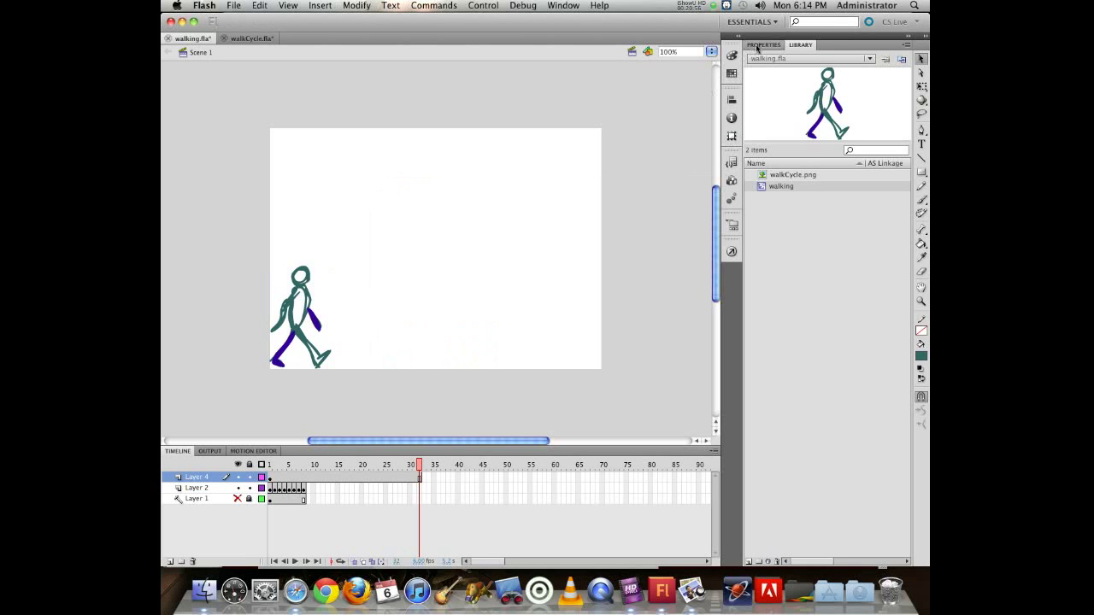
left_click(796, 211)
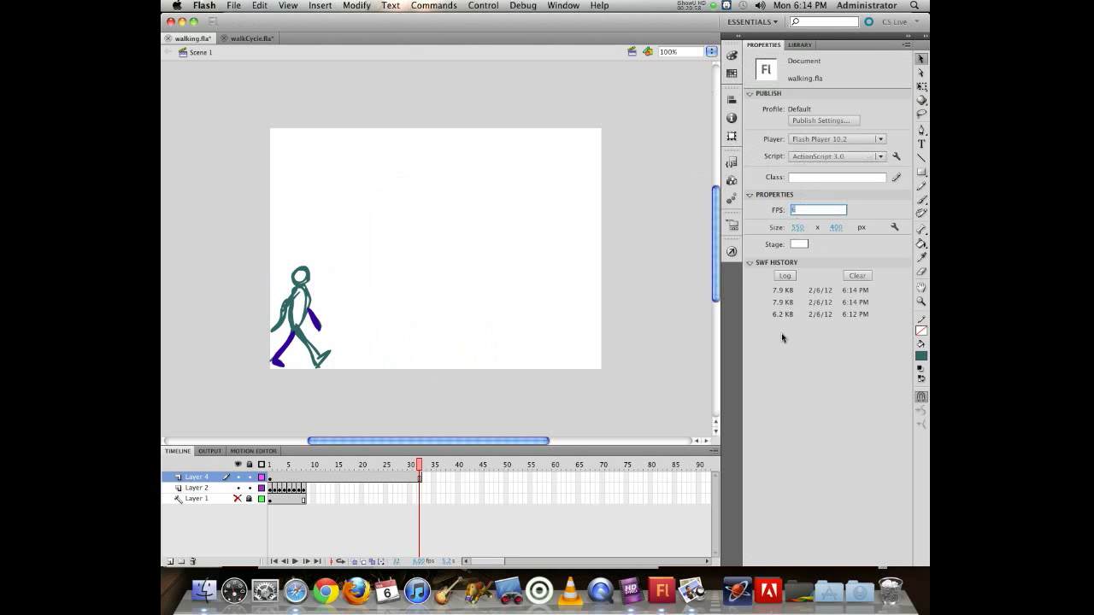
type("12")
key("Return")
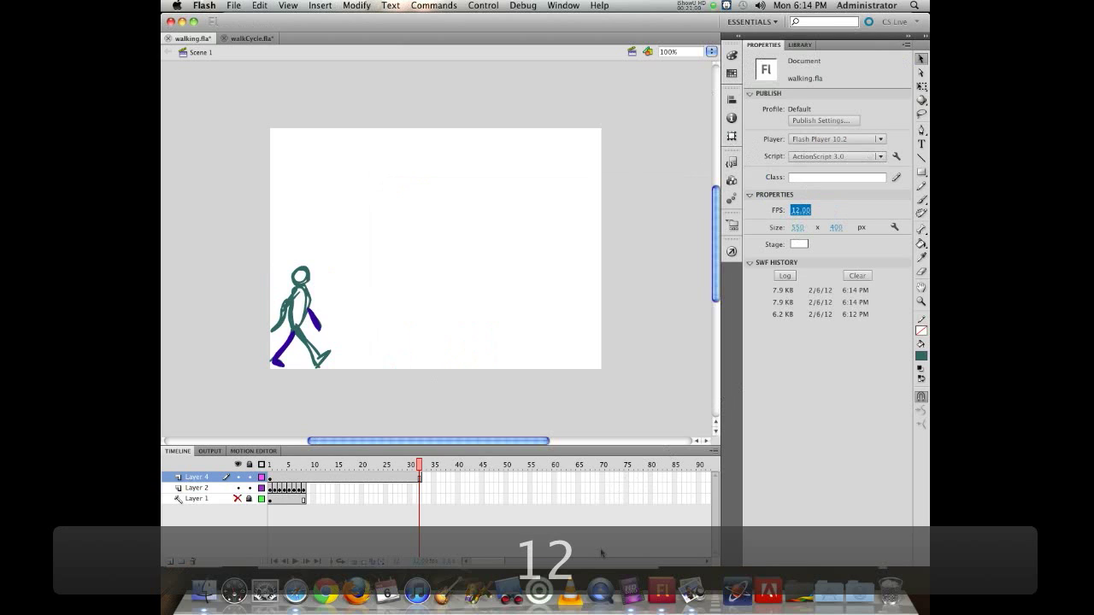
key("super+Return")
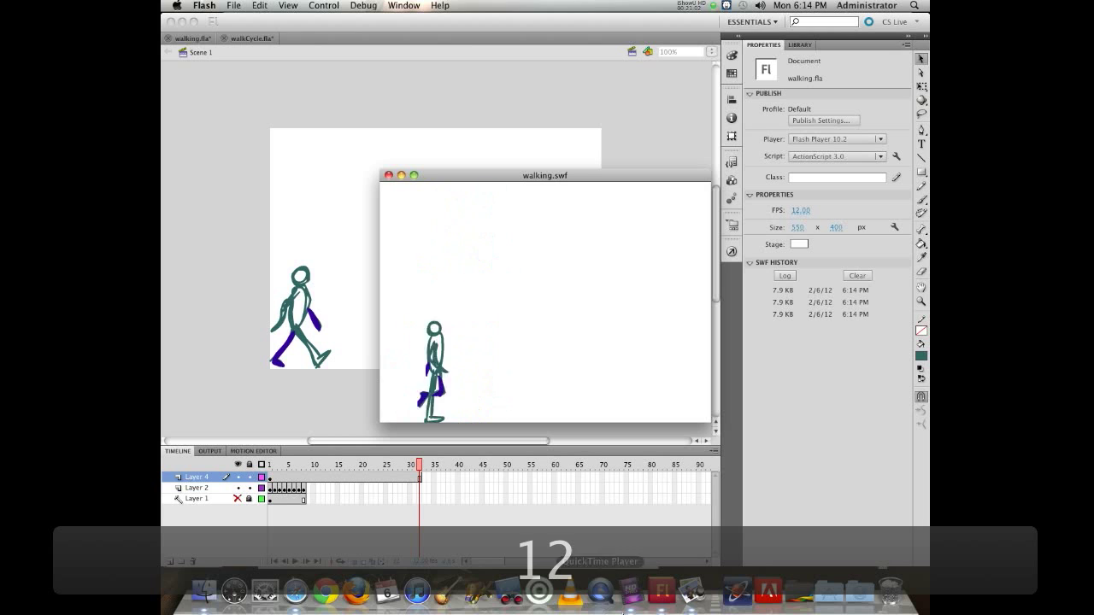
left_click(388, 176)
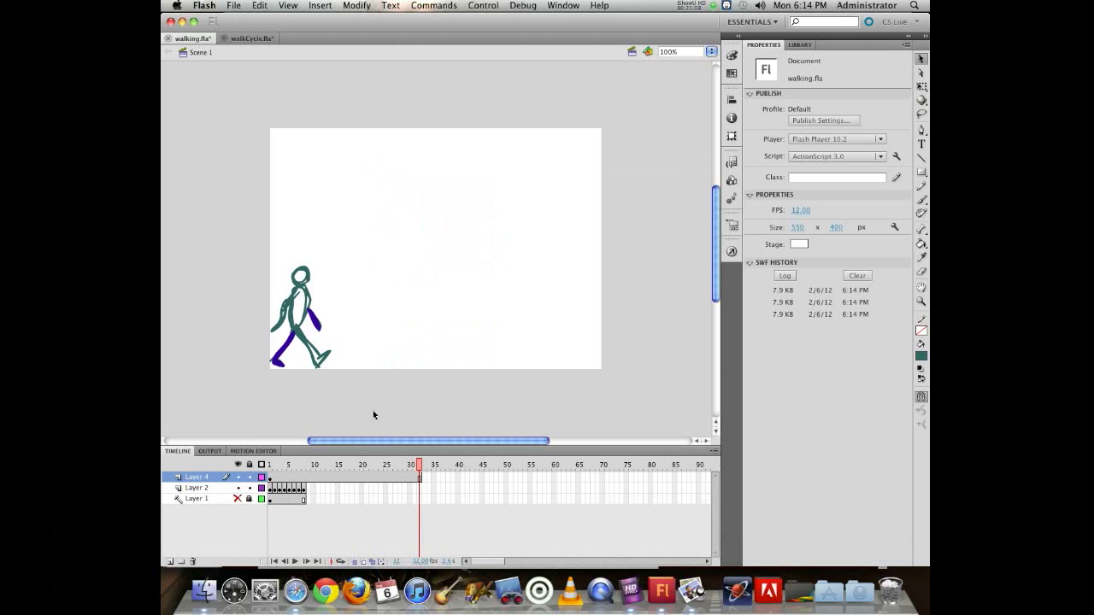
Motion-tween the walking clip on Layer 4 about 364 px horizontally to the right by frame 32, and test the movie.
right_click(358, 481)
left_click(393, 483)
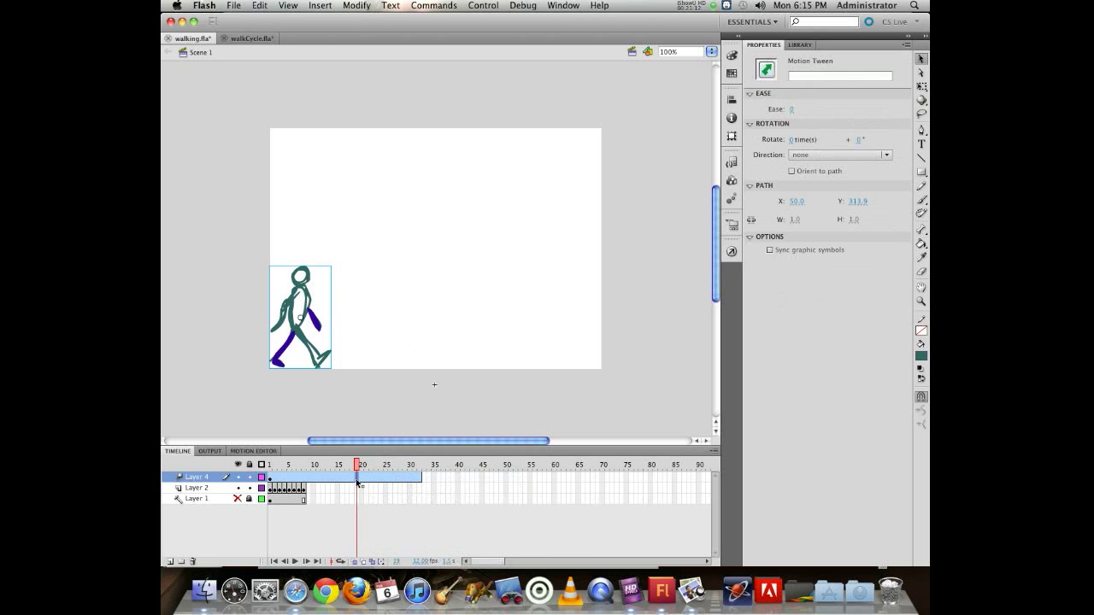
left_click_drag(358, 468, 419, 468)
left_click_drag(307, 306, 532, 306)
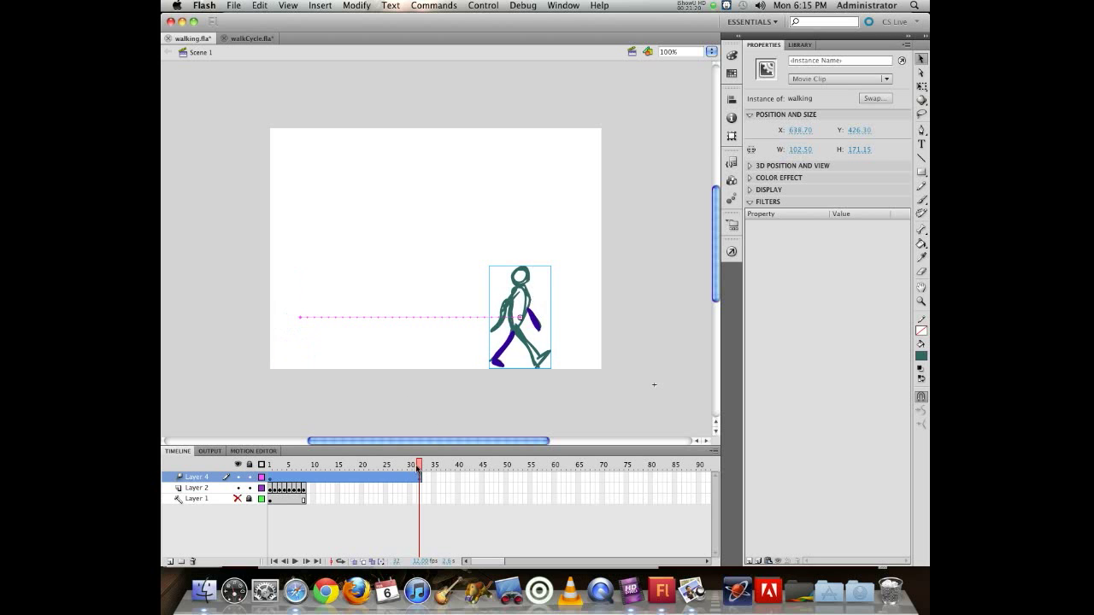
key("Return")
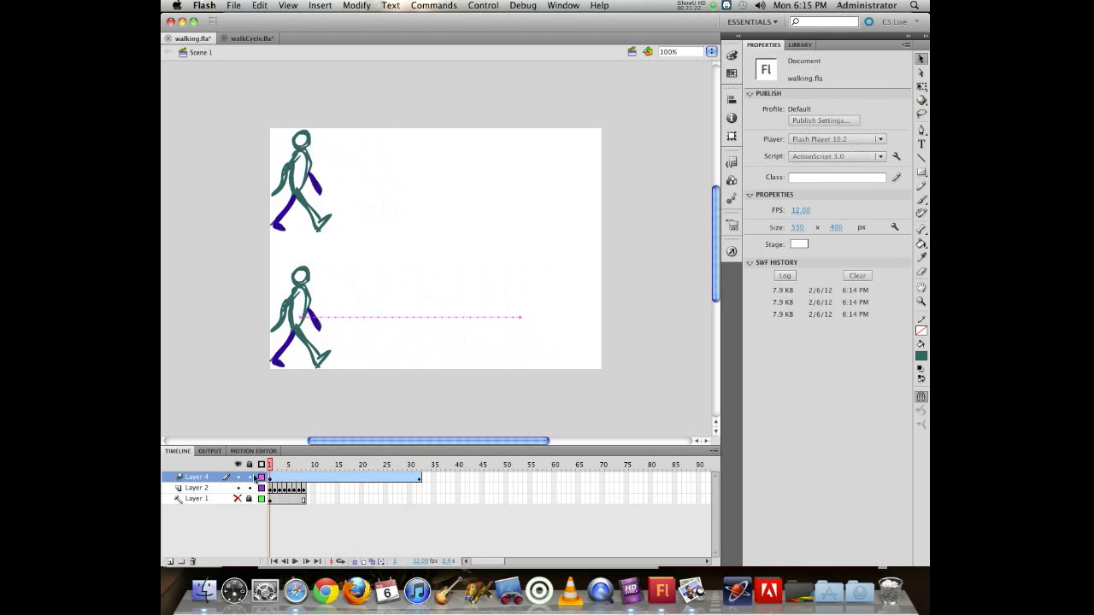
key("super+Return")
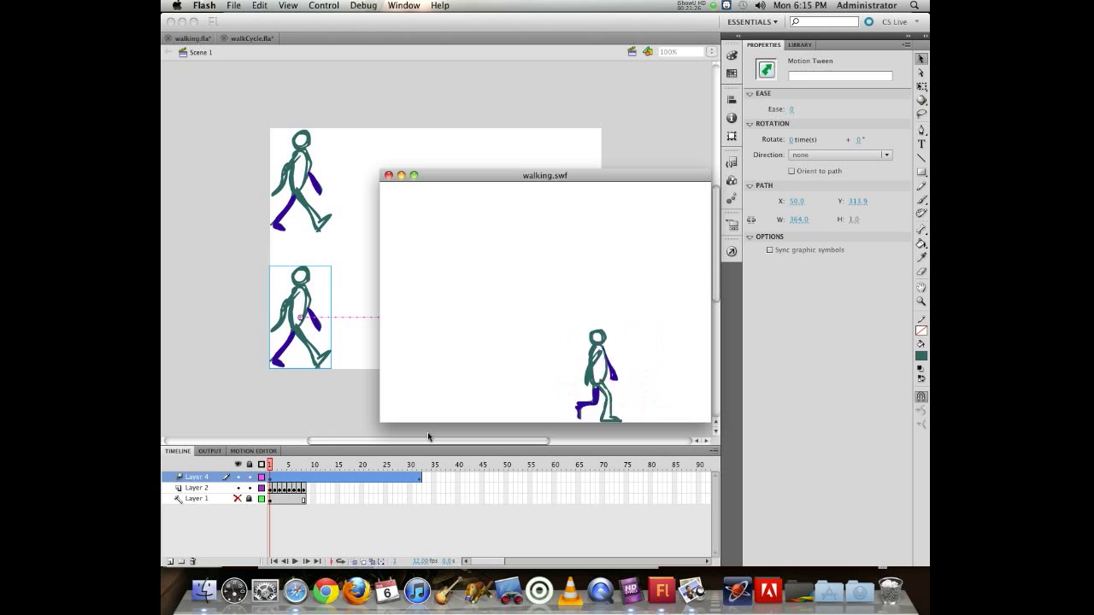
Extend the Layer 4 motion tween to frame 60 and test the movie.
left_click(388, 175)
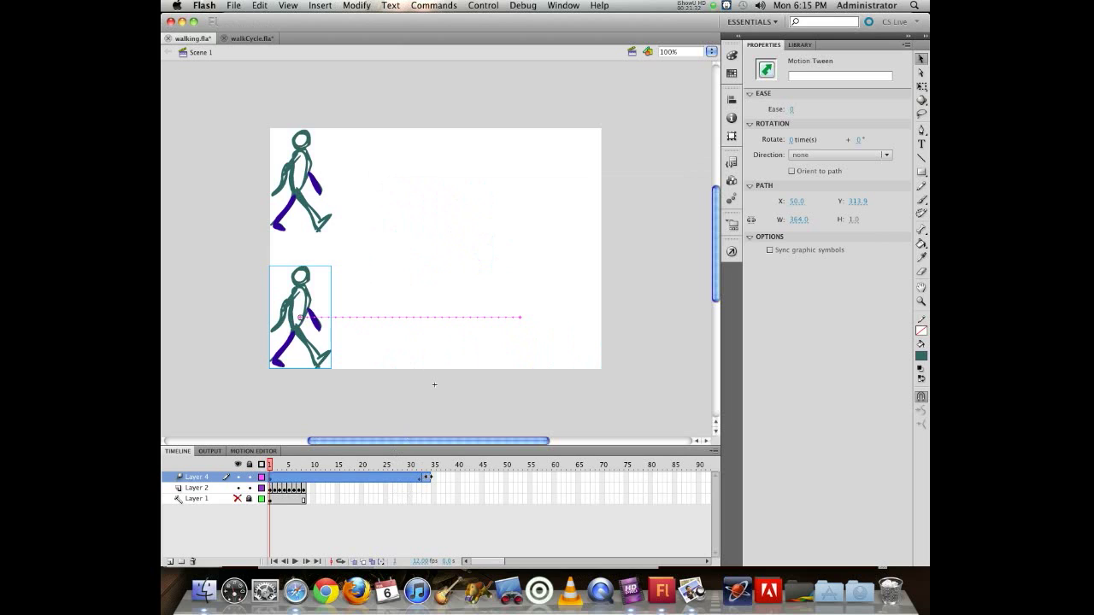
left_click_drag(460, 477, 555, 485)
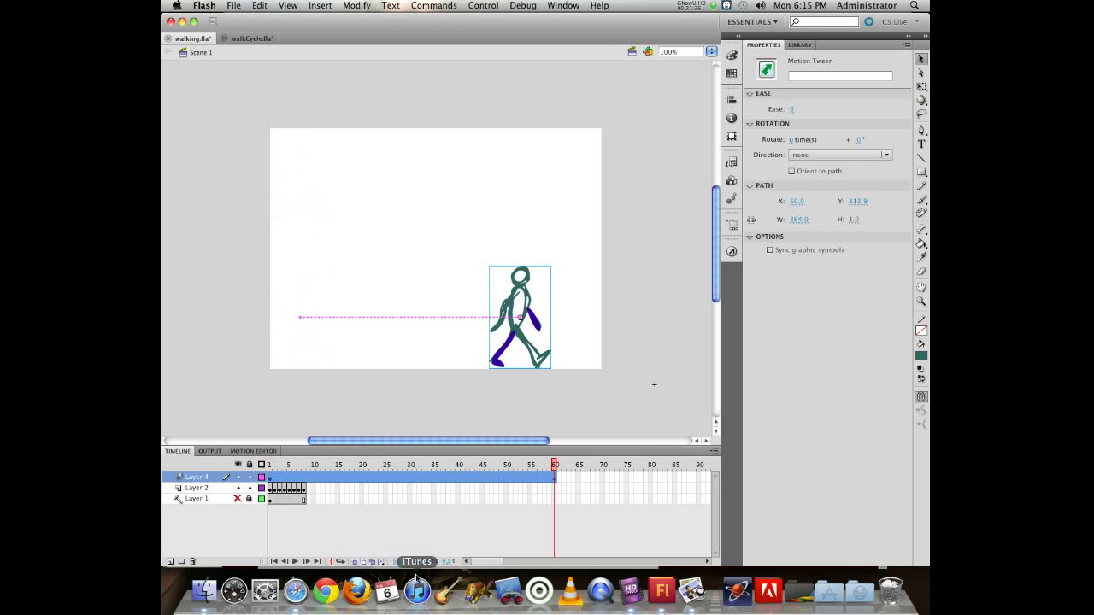
key("super+Return")
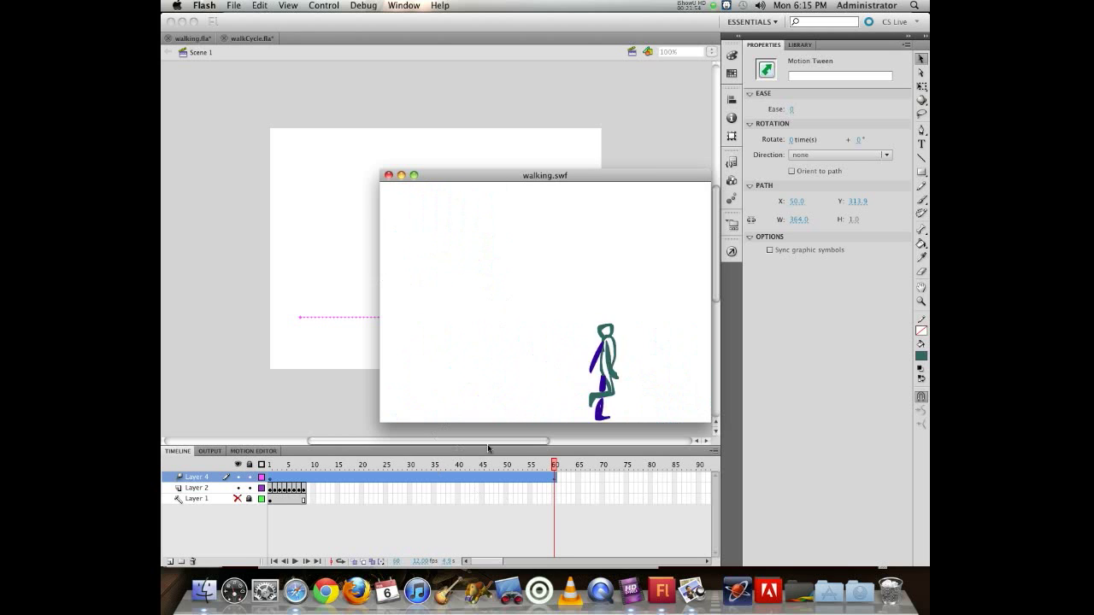
left_click(389, 176)
At frame 60, move the walking clip to the stage's upper right, scale it to about 29 by 49 px, and test the movie.
left_click_drag(523, 298, 562, 166)
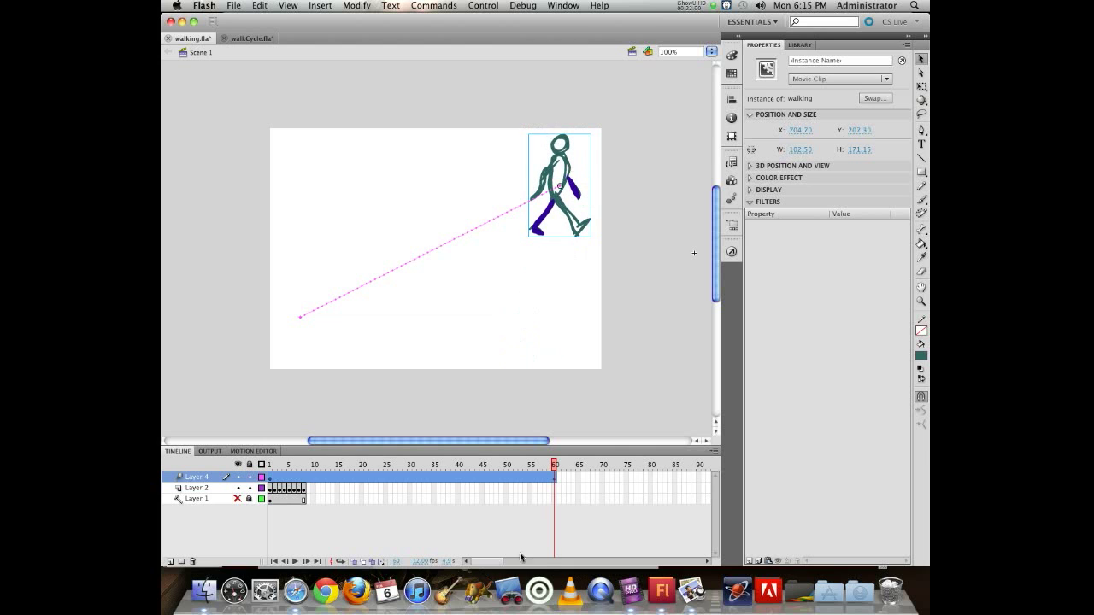
key("q")
left_click_drag(590, 236, 570, 201)
key("super+Return")
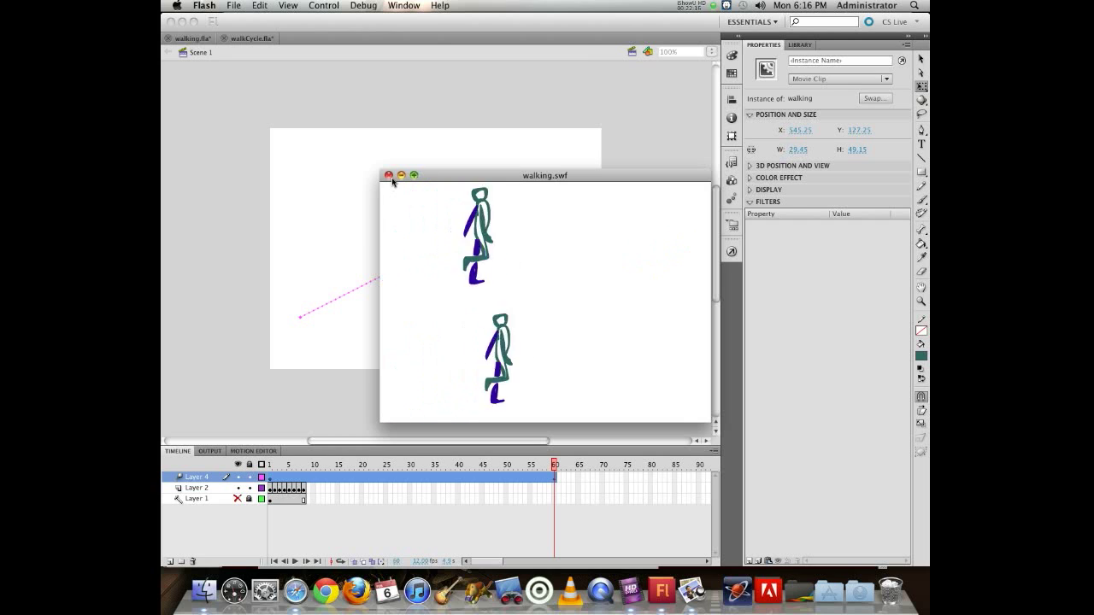
key("super+w")
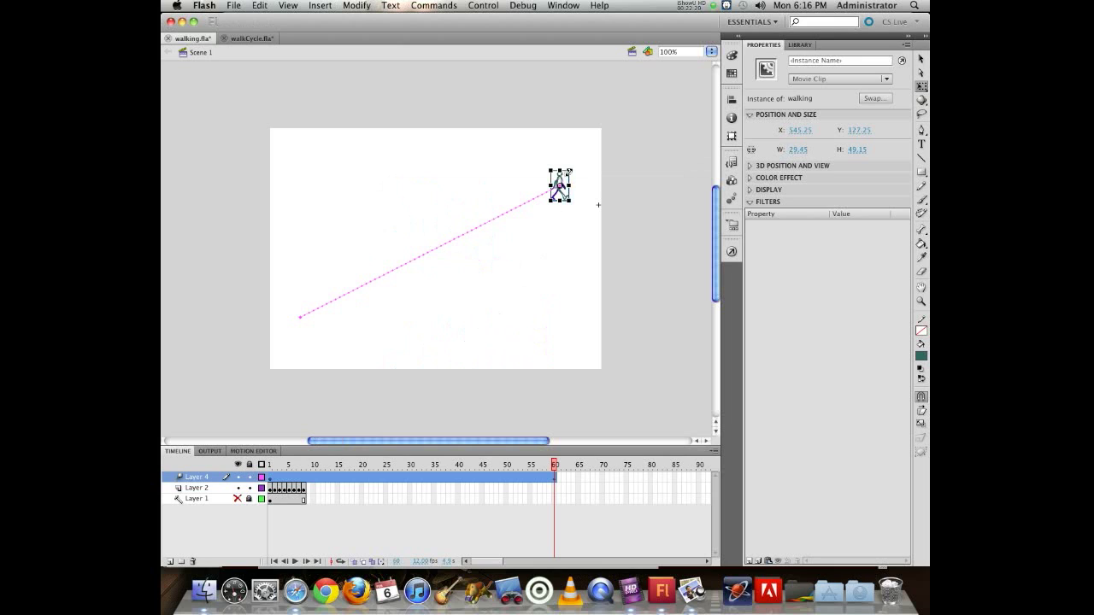
Move the small walking clip at frame 60 into the stage's lower-right corner, about X 593, Y 408, and test the movie.
left_click_drag(559, 183, 588, 352)
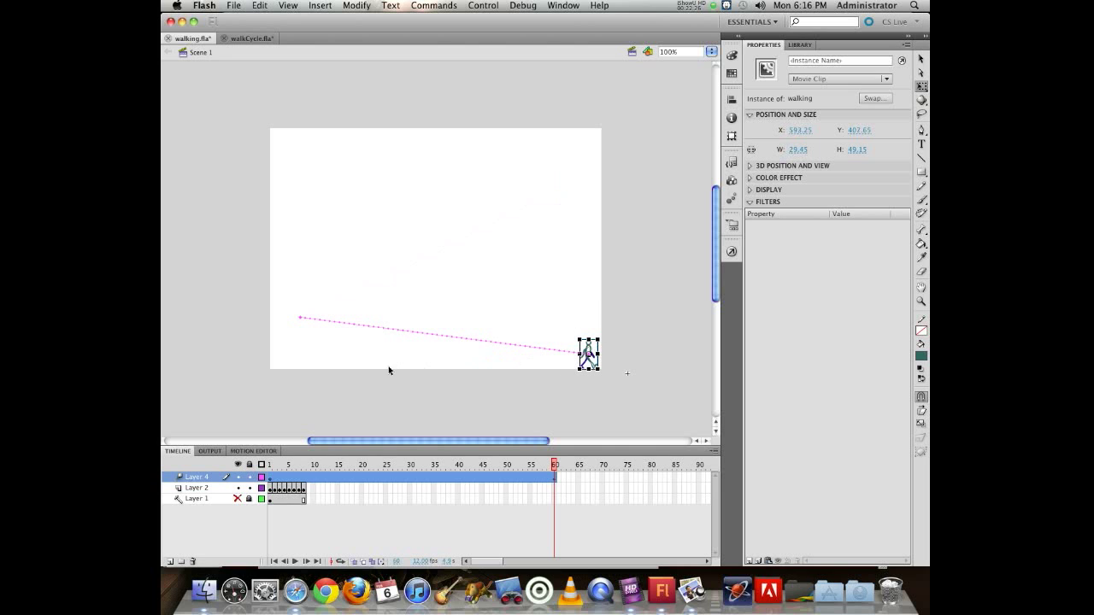
key("super+Return")
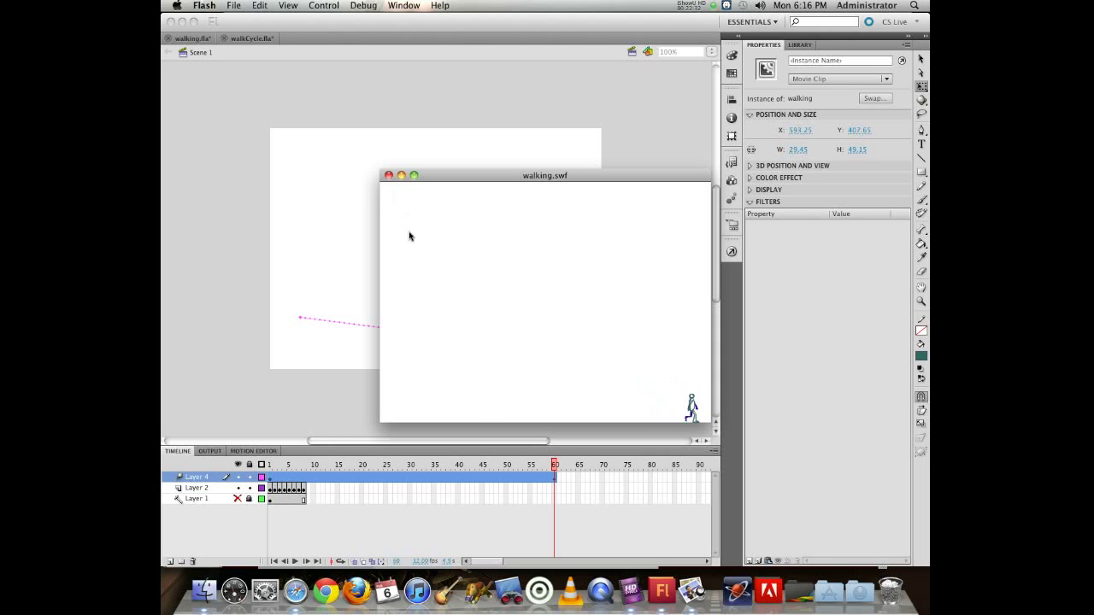
left_click(388, 176)
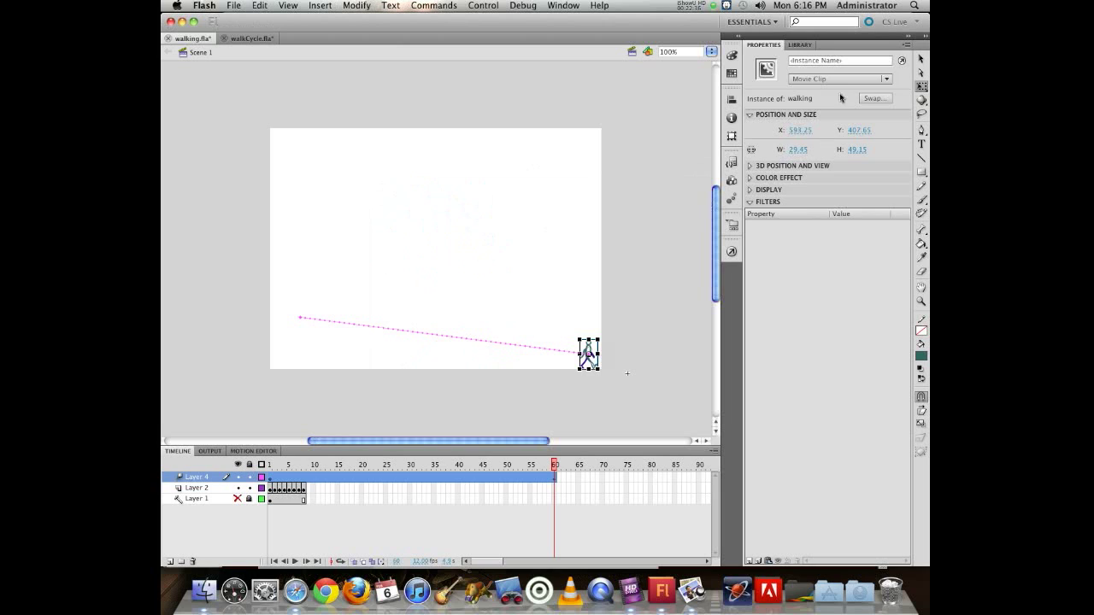
Duplicate the walking symbol in the library as a movie clip named walkingAligned.
left_click(797, 45)
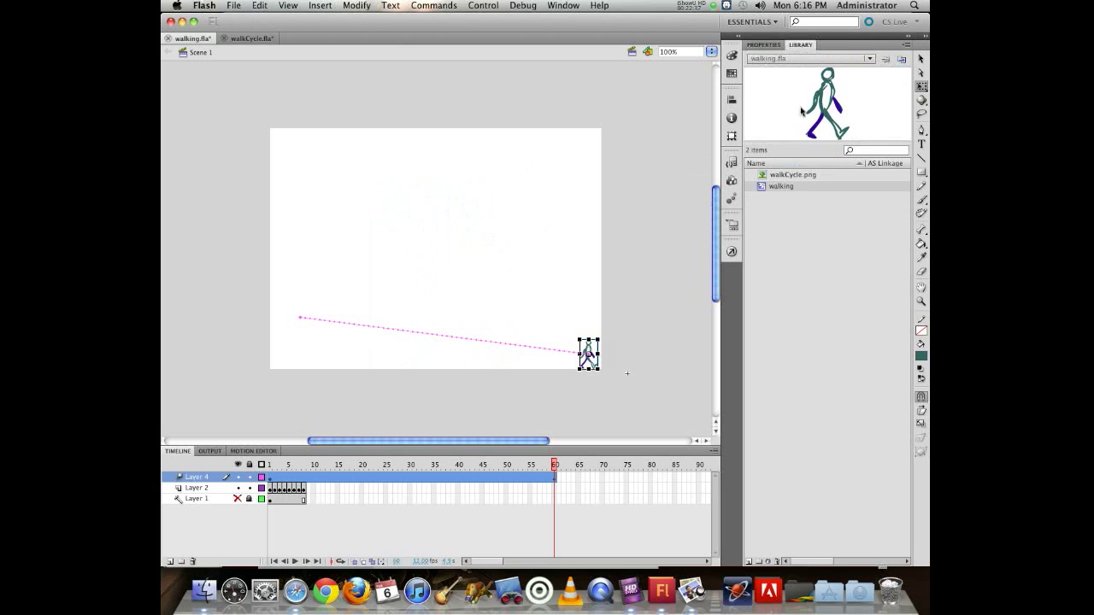
right_click(757, 189)
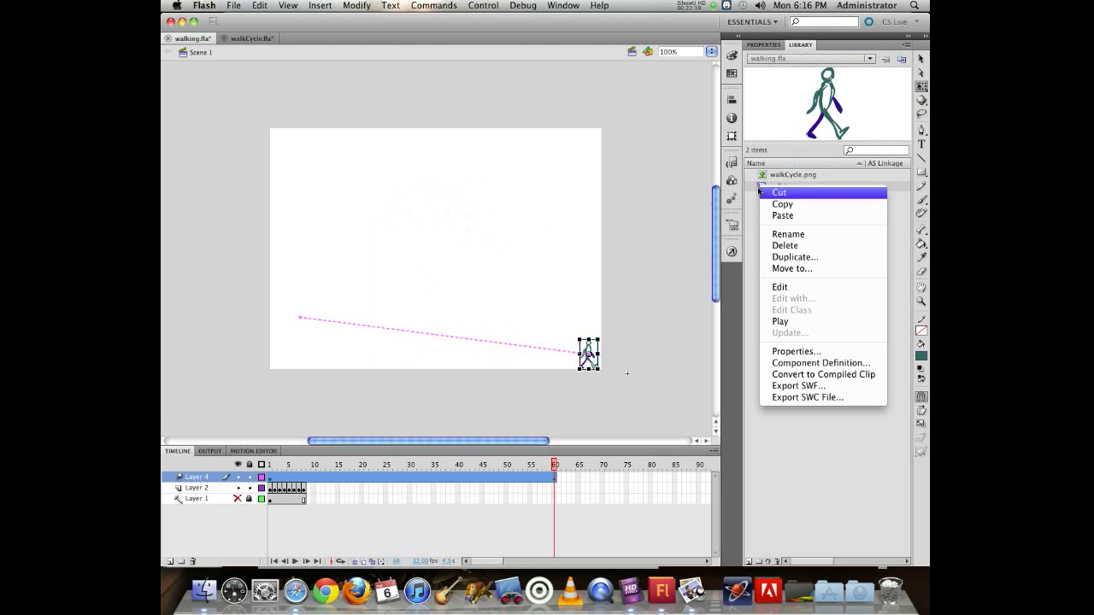
left_click(799, 257)
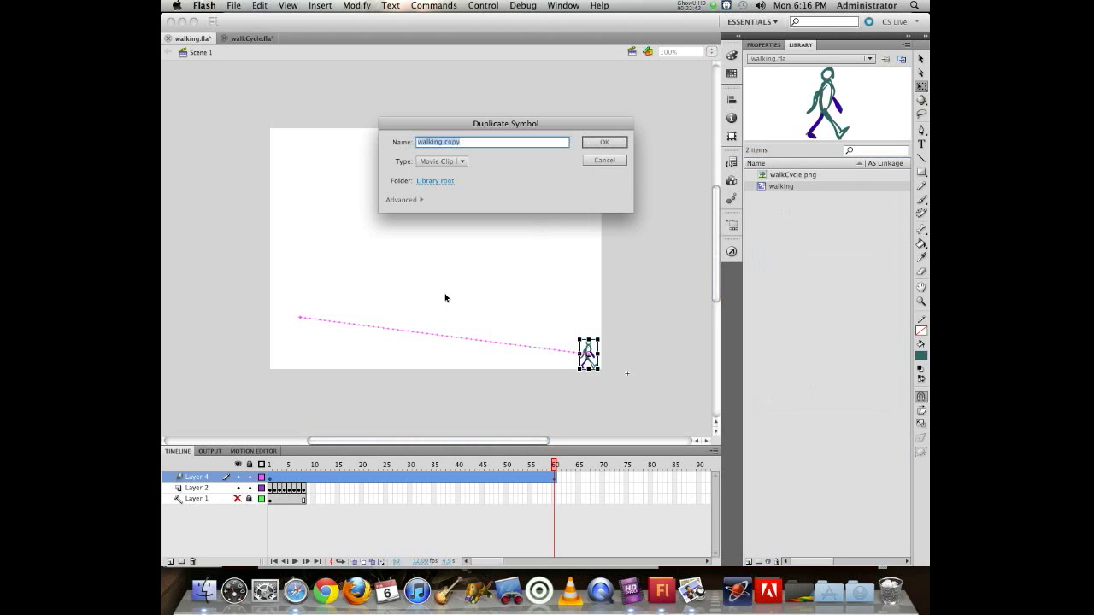
type("wal")
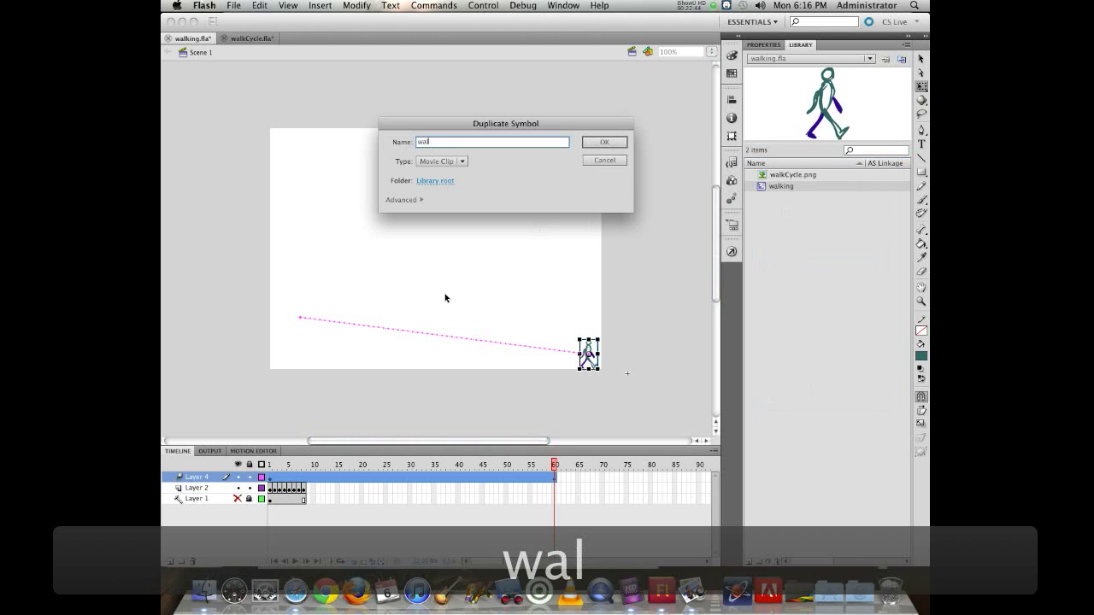
type("kingAligned")
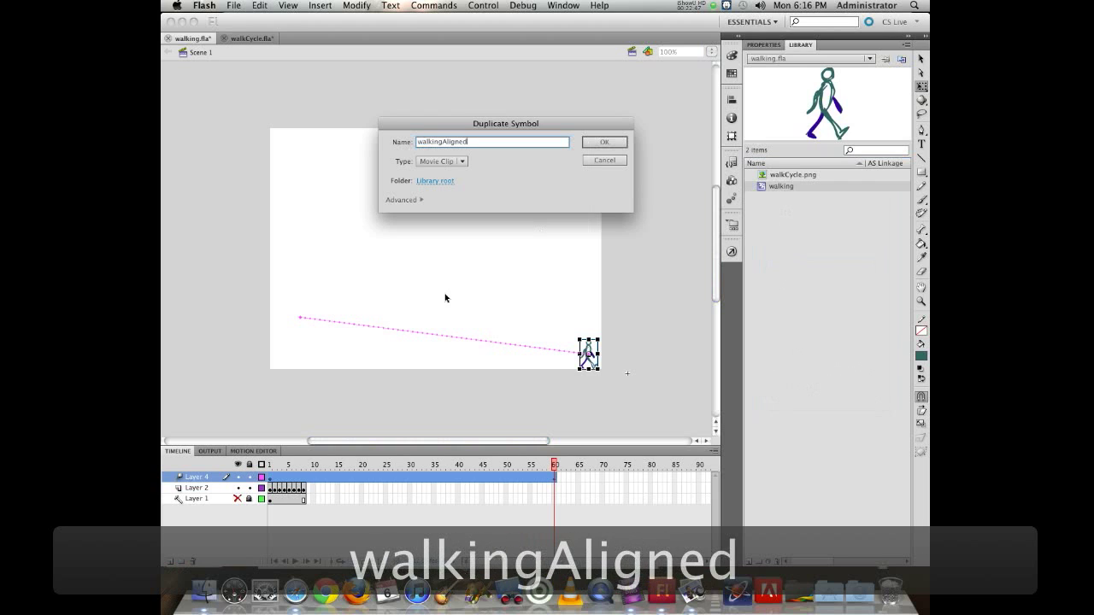
key("Return")
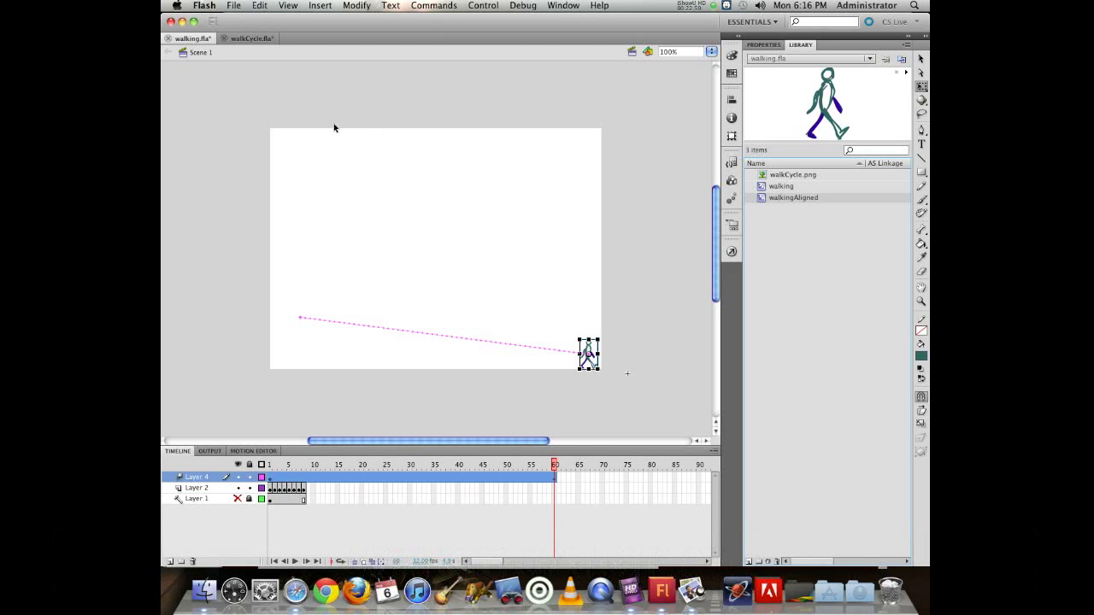
Open walkingAligned for editing, play it through, and turn on onion skinning with the range ending at the current frame.
double_click(761, 199)
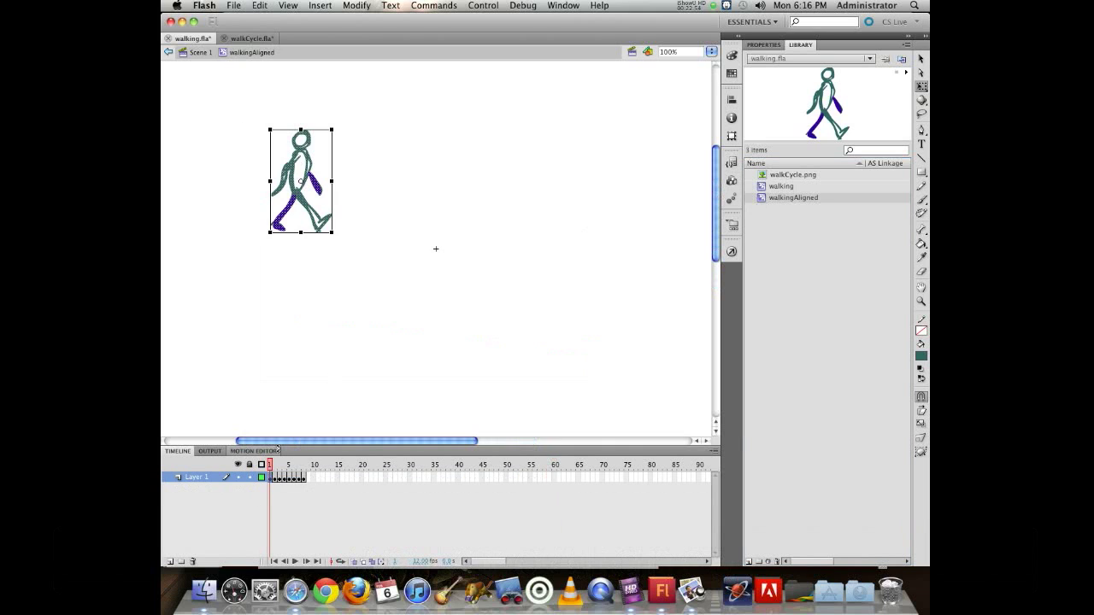
key("Return")
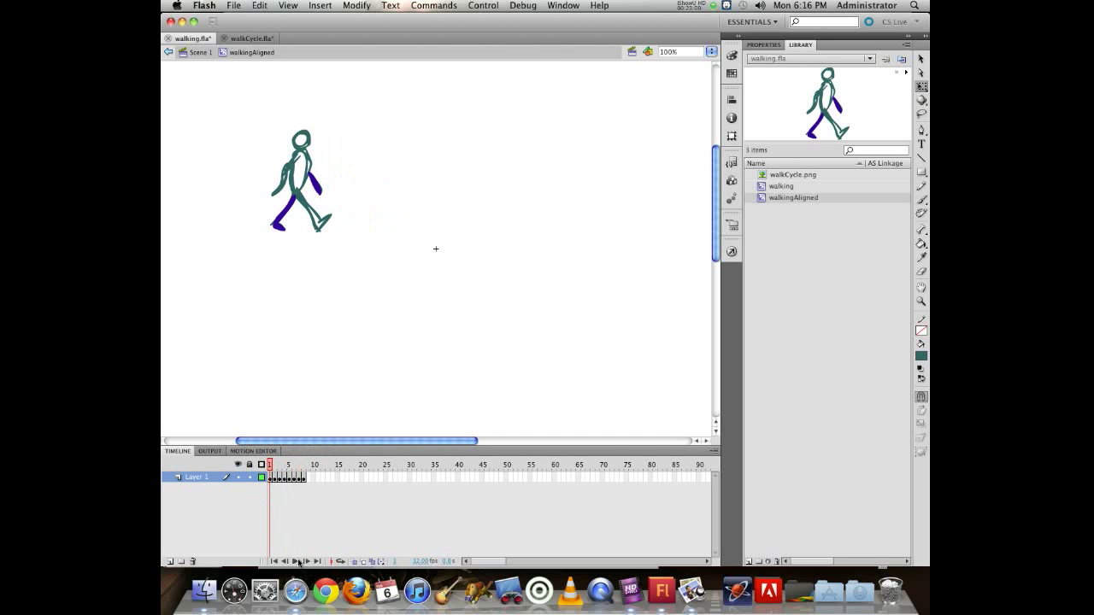
left_click(355, 561)
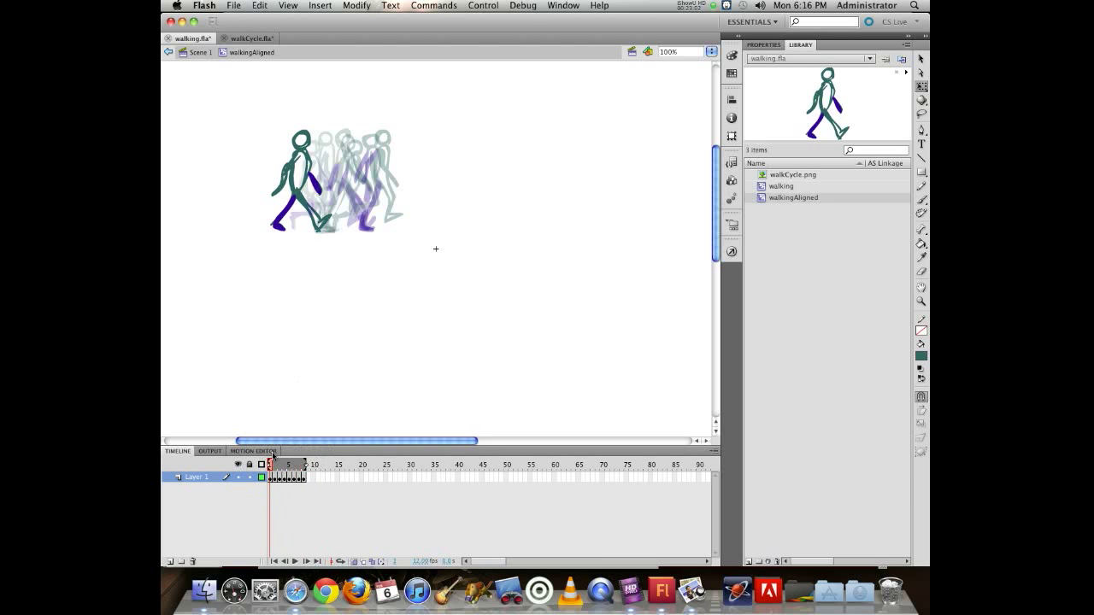
left_click_drag(265, 466, 270, 466)
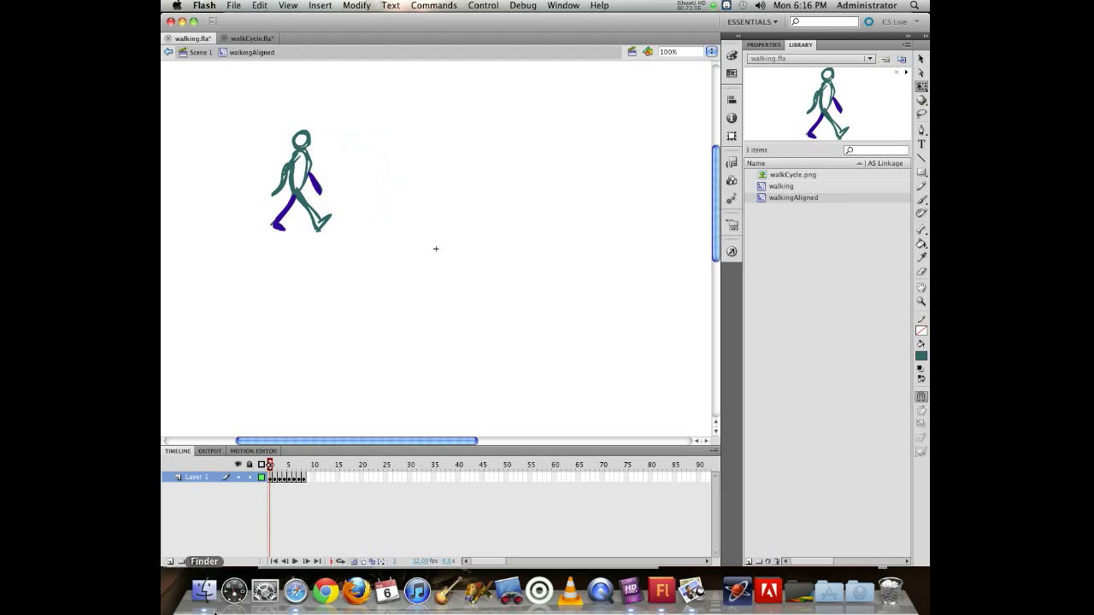
Move the figures on frames 2 and 3 horizontally back over the onion-skinned figure of frame 1.
key("period")
left_click_drag(252, 128, 342, 241)
key("v")
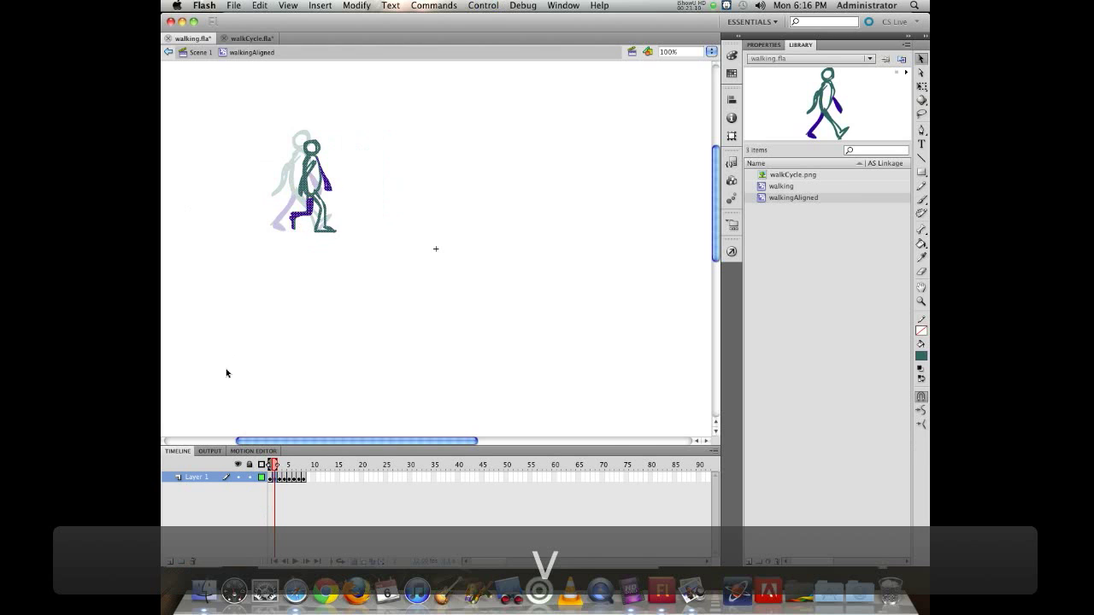
left_click_drag(309, 196, 297, 195)
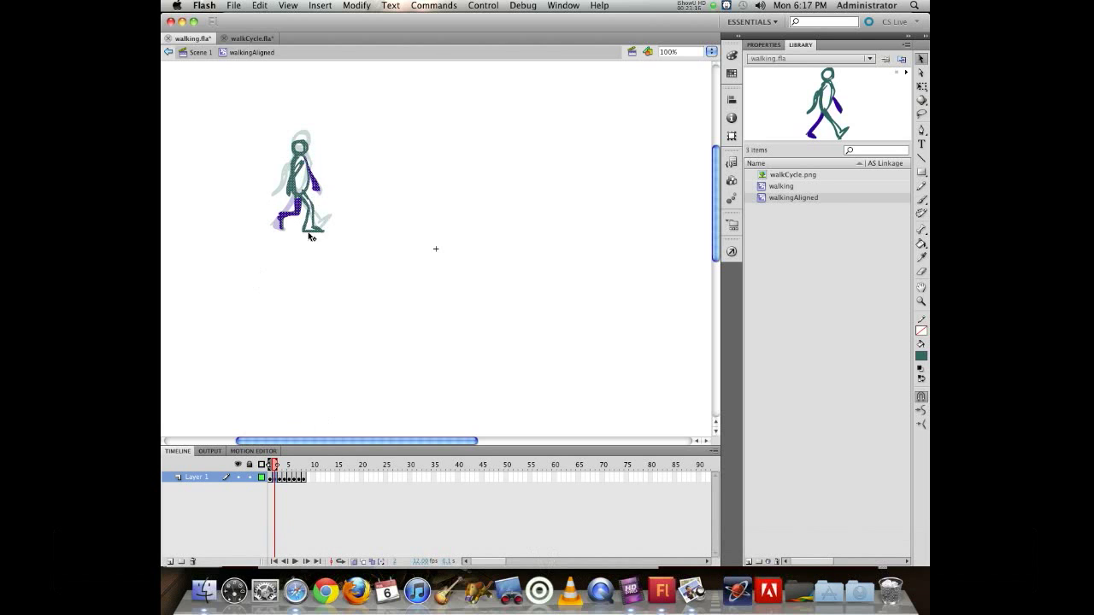
key("period")
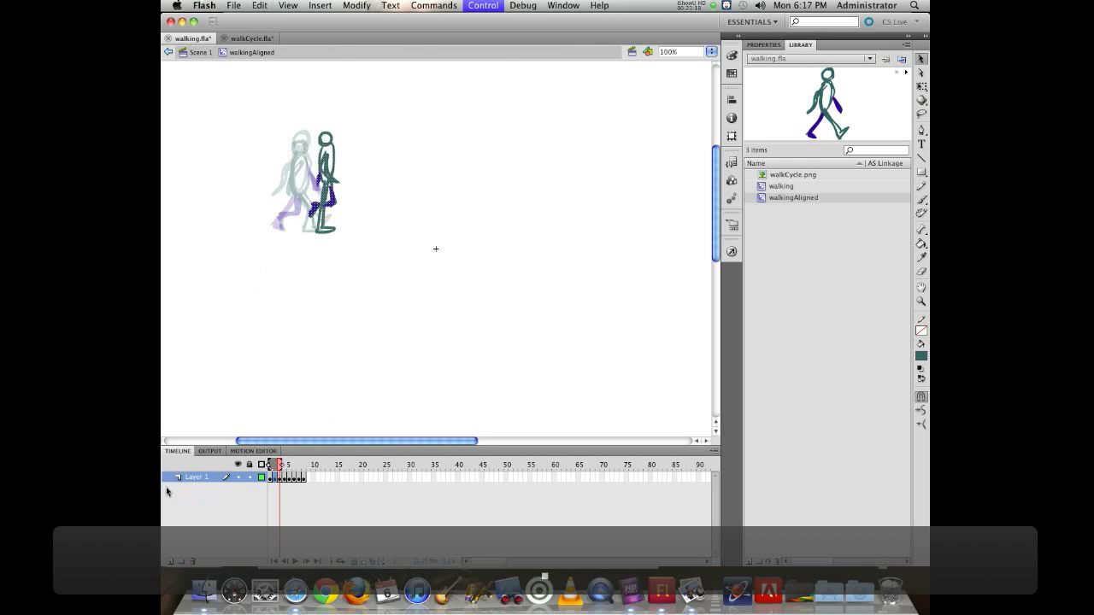
left_click_drag(277, 106, 408, 287)
left_click_drag(325, 177, 300, 176)
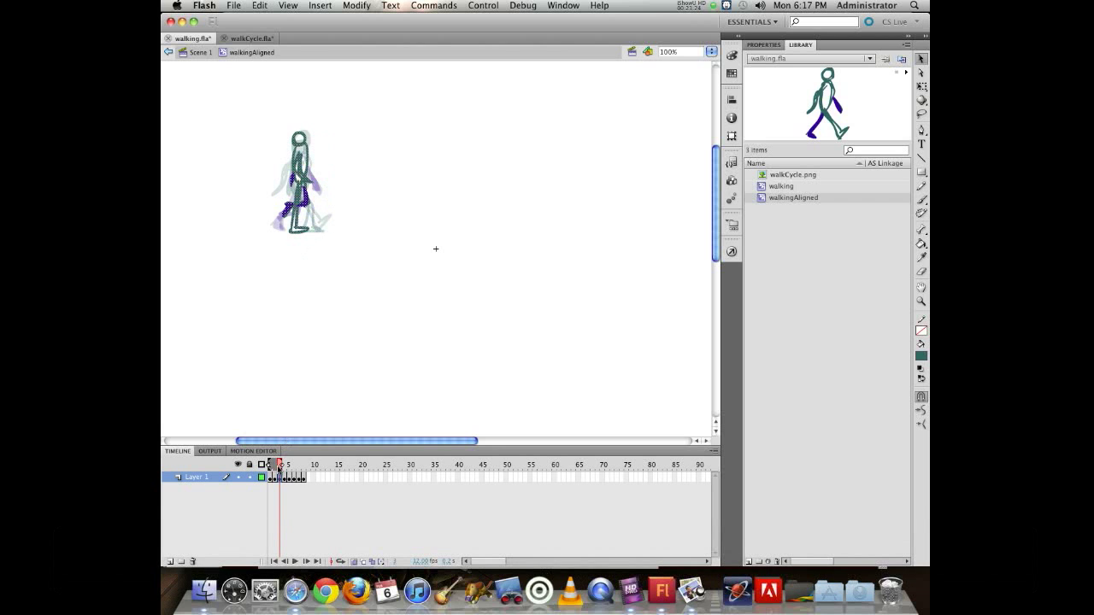
Move the figures on frames 4 to 7 back over the onion-skinned figures of the preceding frames.
key("period")
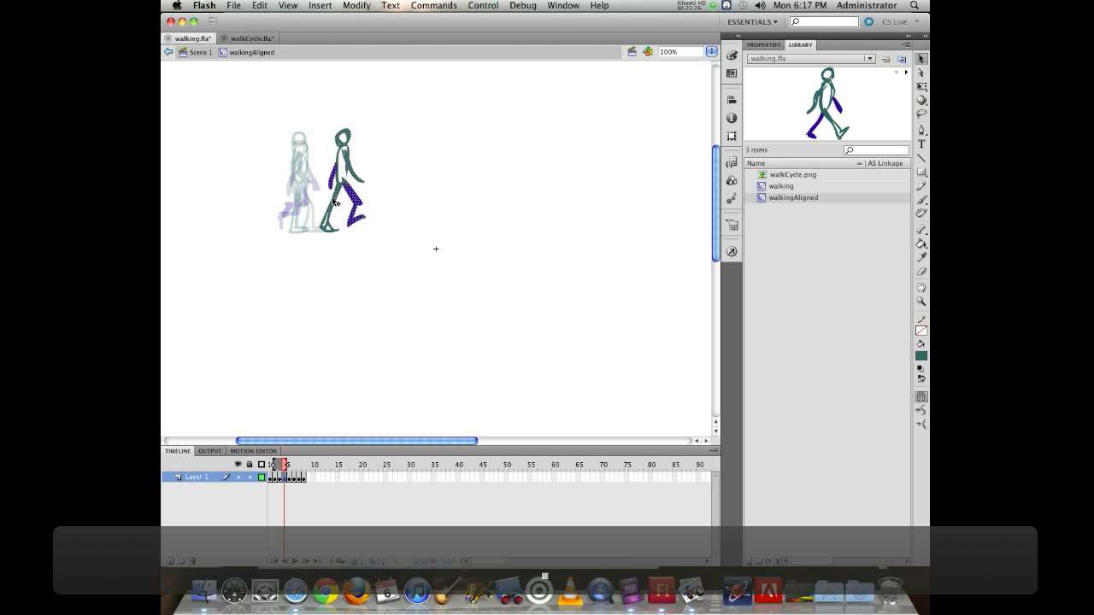
left_click_drag(345, 189, 313, 198)
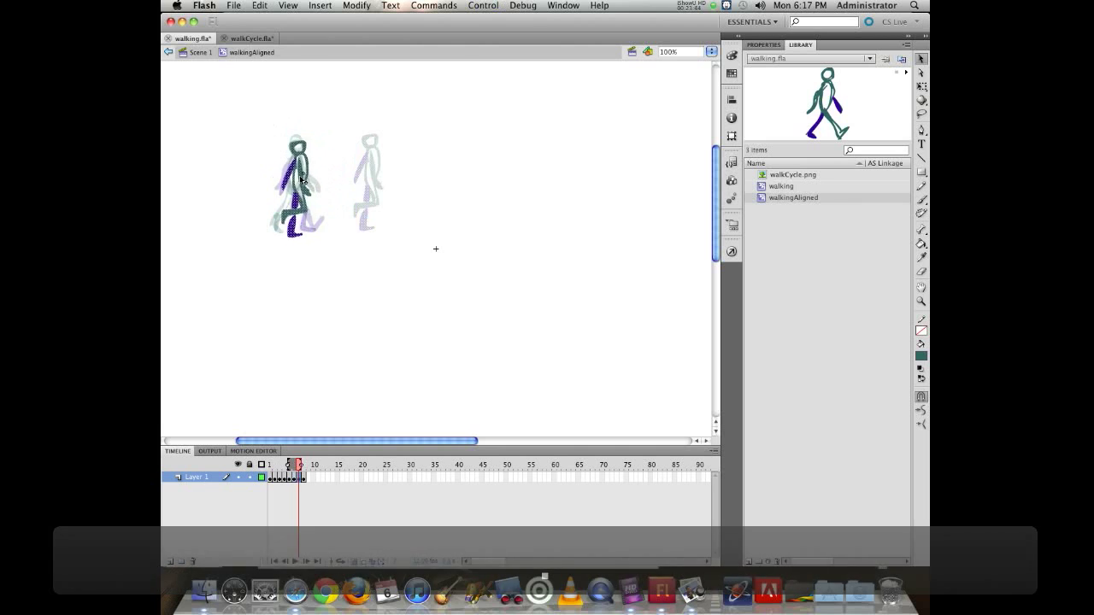
left_click_drag(298, 179, 302, 185)
Move the figure on frame 8 over the preceding onion-skinned poses and nudge it left into alignment.
key("period")
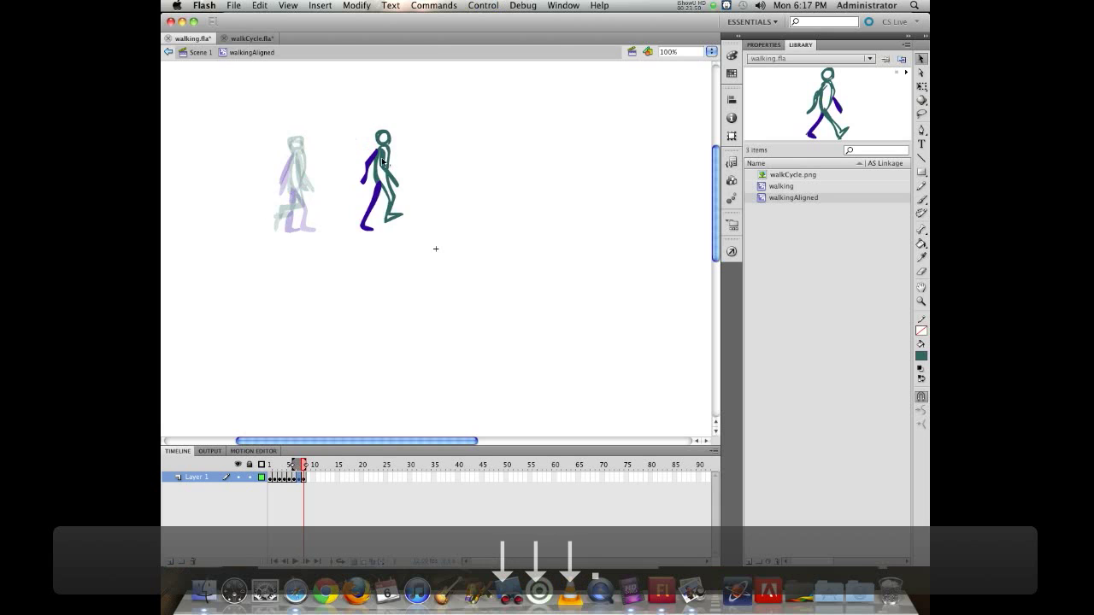
left_click_drag(330, 108, 444, 264)
left_click_drag(373, 182, 301, 189)
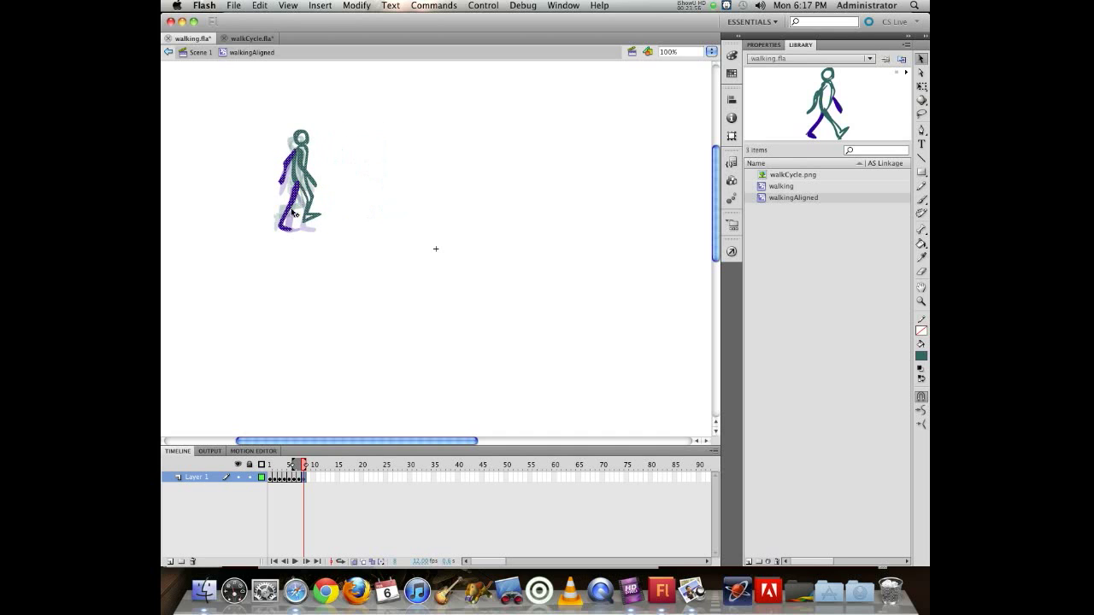
key("Left")
key("Left")
key("Left")
key("Left")
key("Left")
key("Left")
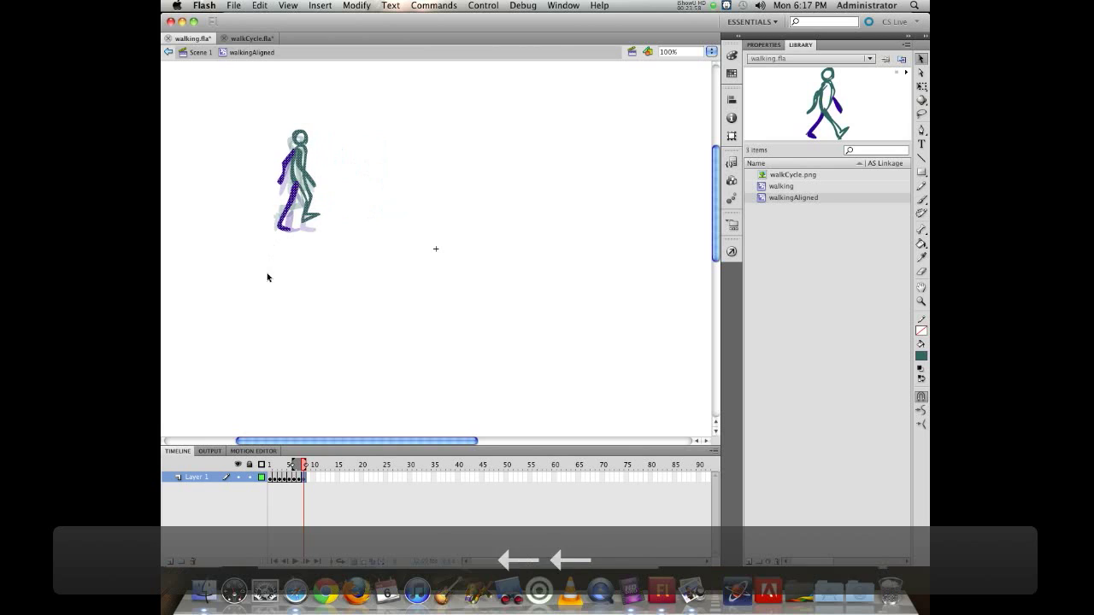
key("Right")
key("Left")
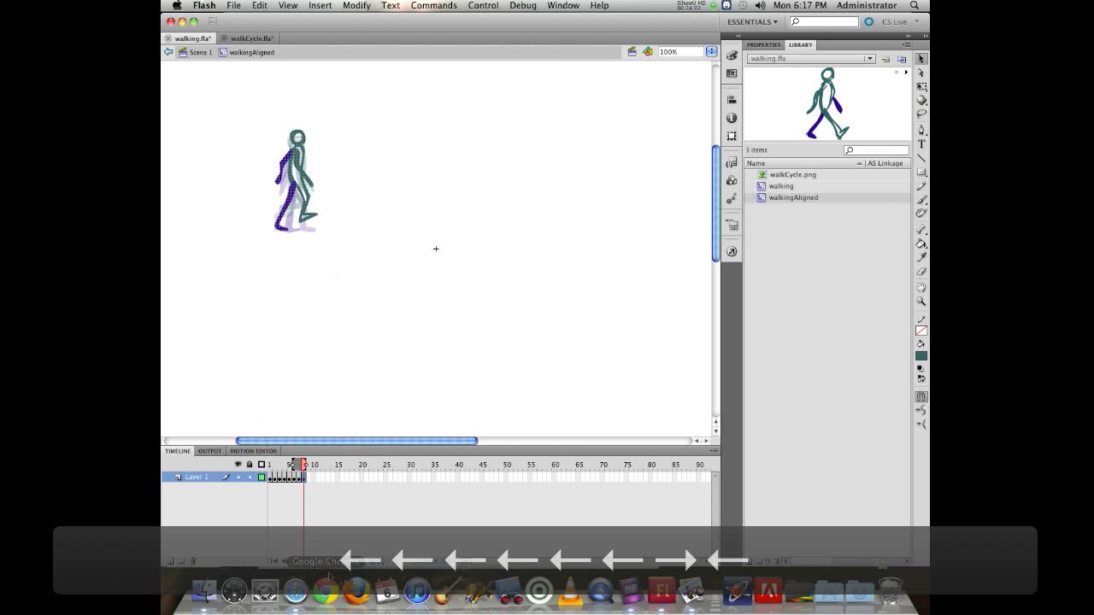
Play the aligned walk cycle in a loop over frames 1 to 8 to check it, then stop playback.
left_click(345, 563)
left_click(340, 562)
left_click(295, 562)
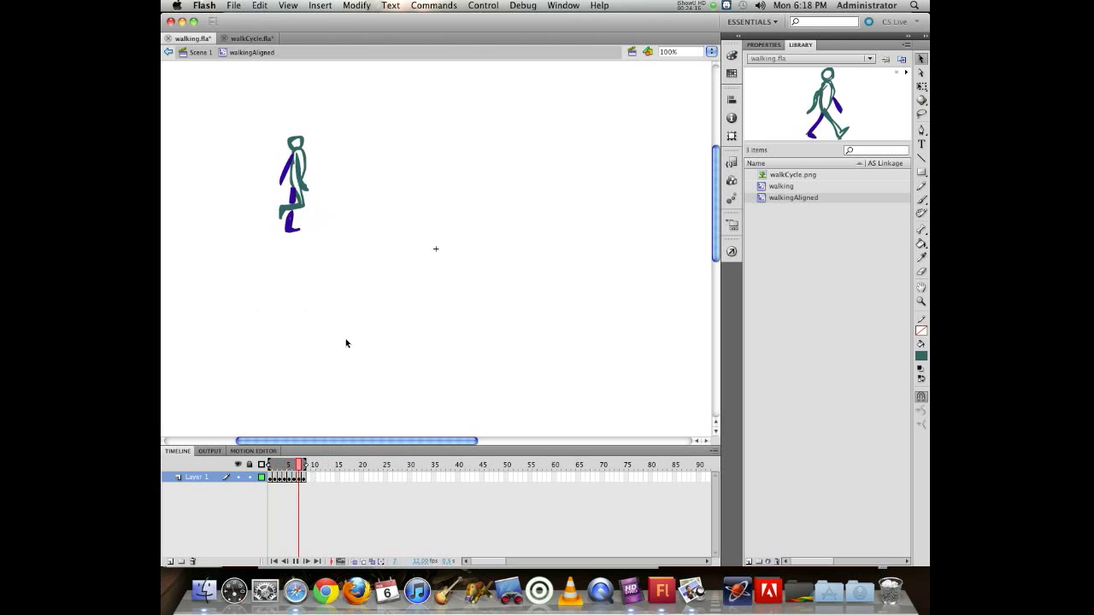
left_click(295, 563)
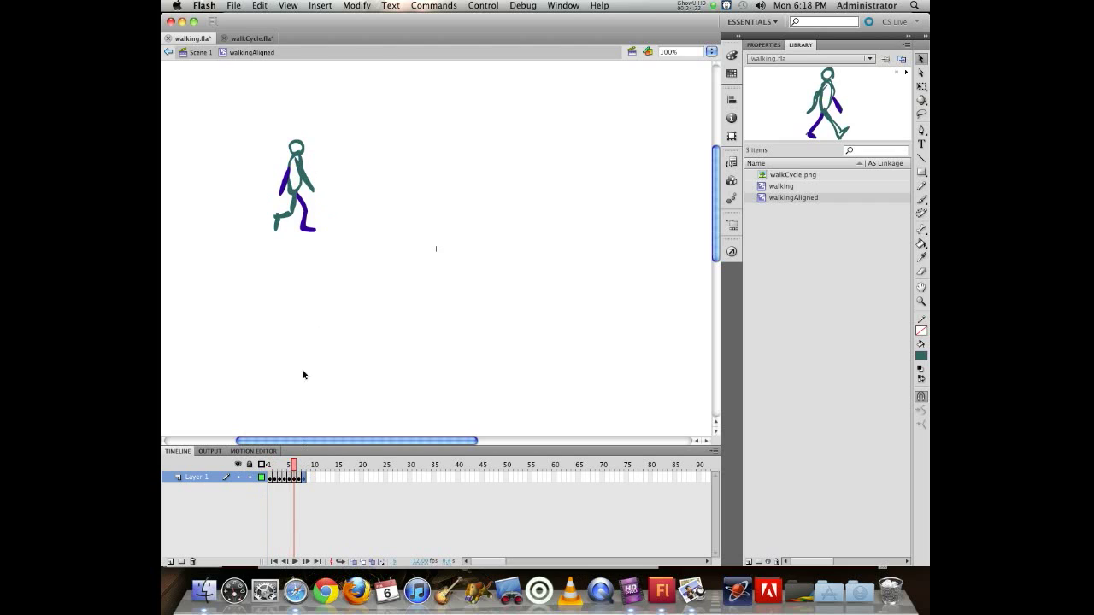
Edit frames 1 to 8 together to centre all figures on the registration point, then turn multi-frame editing off and return to Scene 1.
left_click(372, 563)
left_click_drag(296, 466, 256, 463)
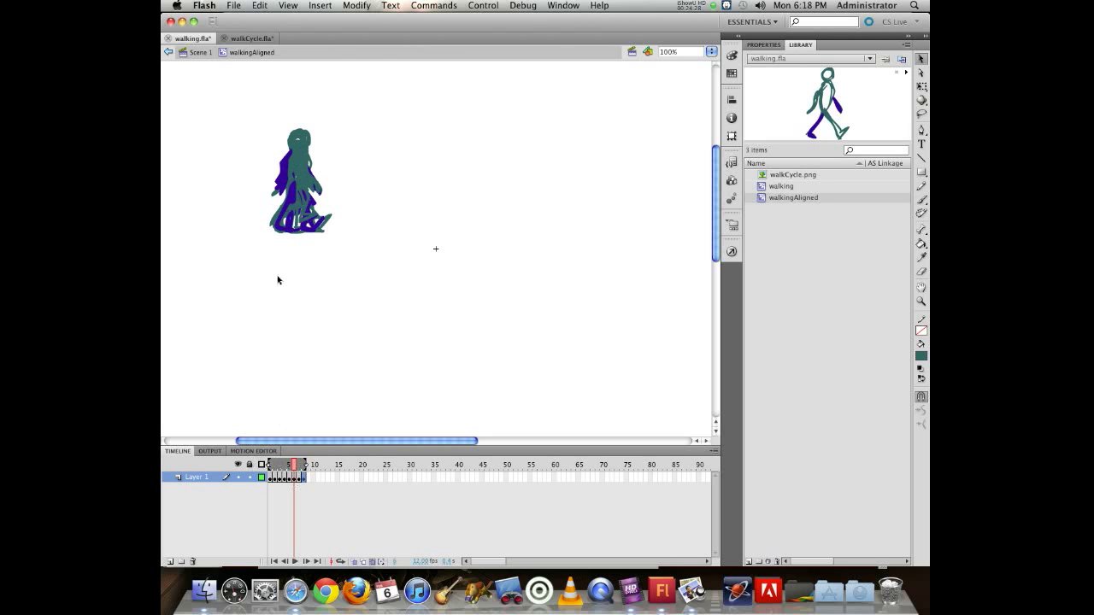
left_click_drag(237, 91, 357, 295)
left_click_drag(293, 168, 434, 245)
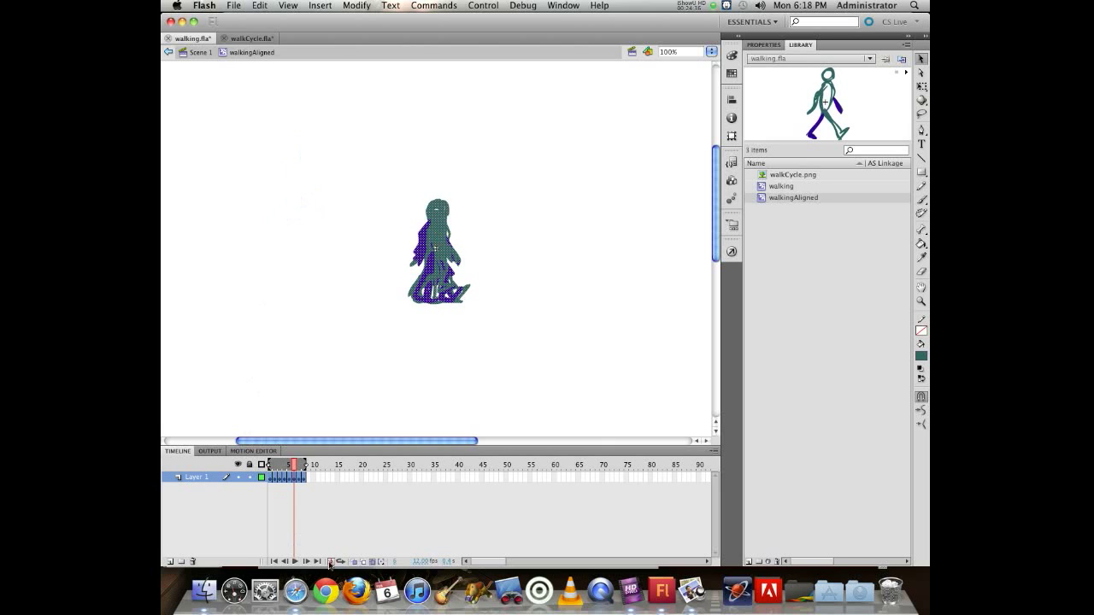
left_click(372, 561)
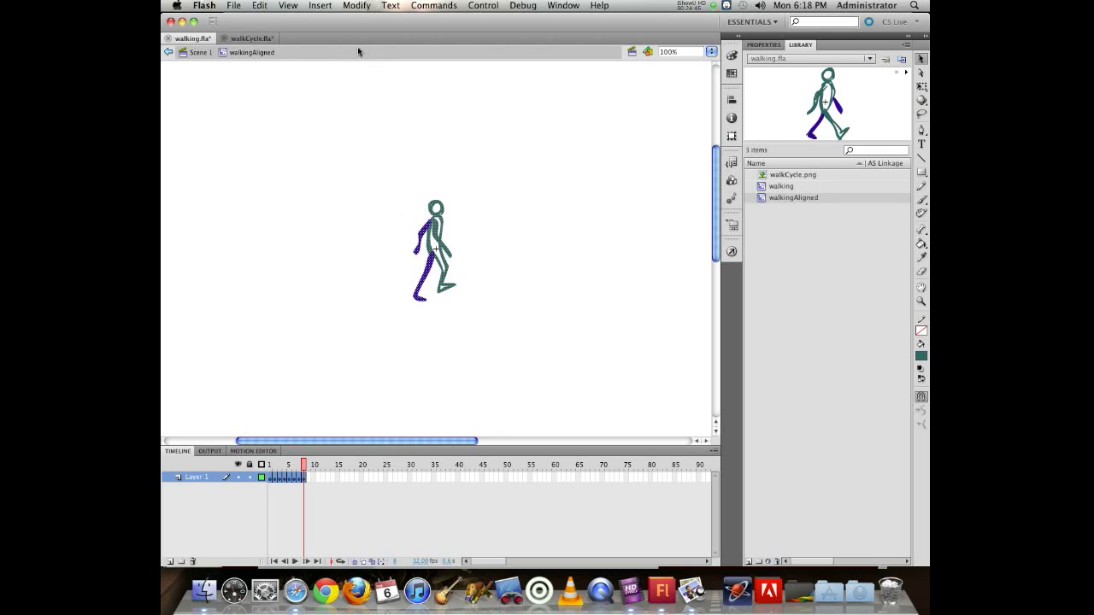
left_click(203, 53)
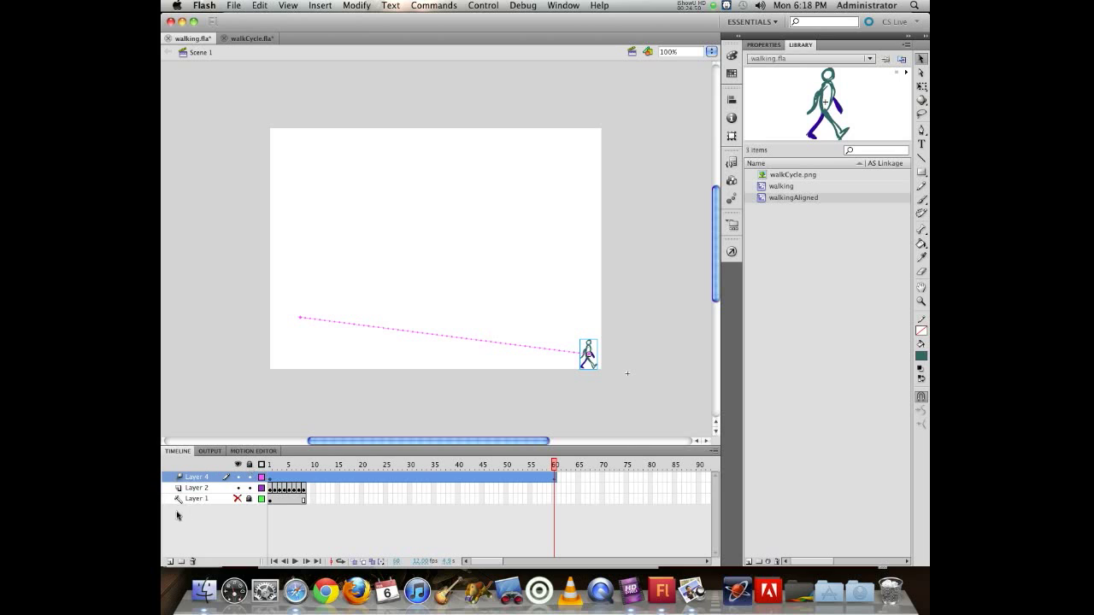
Rename Layer 4 as misaligned and Layer 2 as original, and save the file.
double_click(195, 479)
type("misaligned")
key("Return")
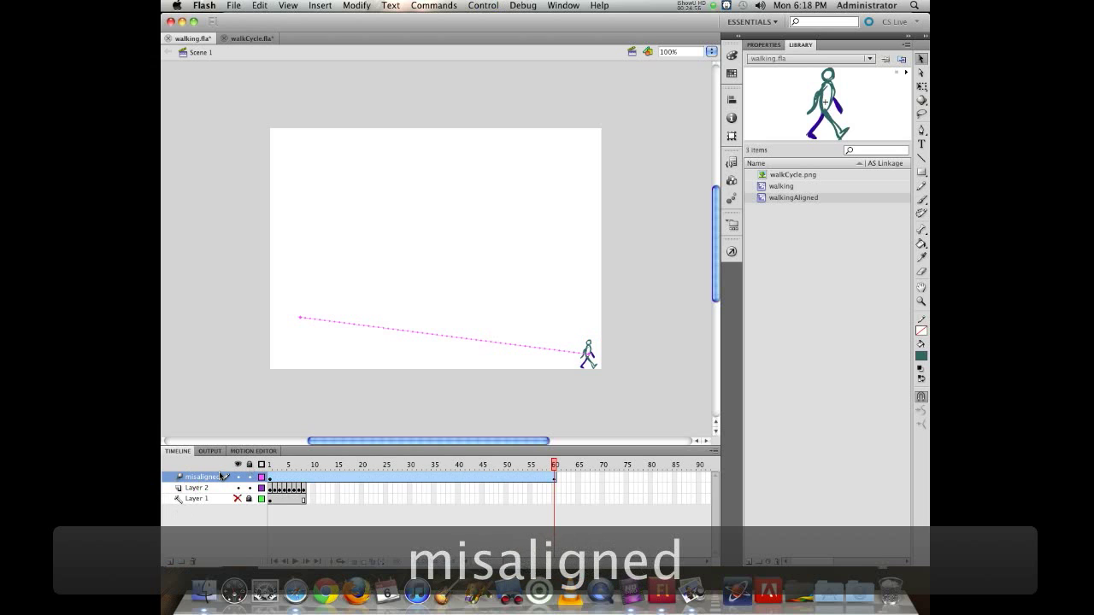
double_click(199, 487)
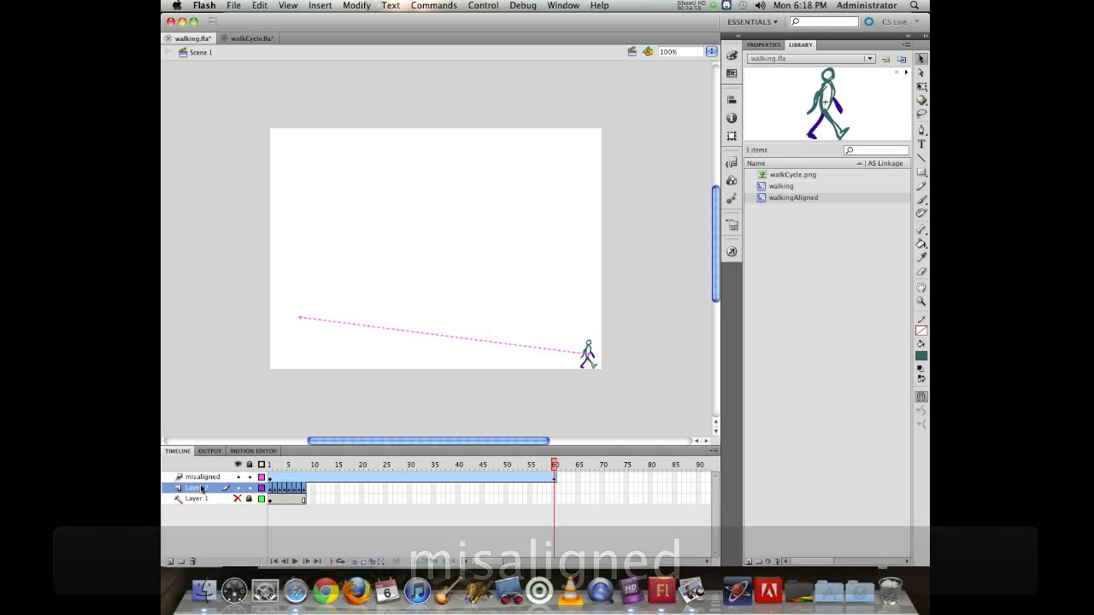
type("original")
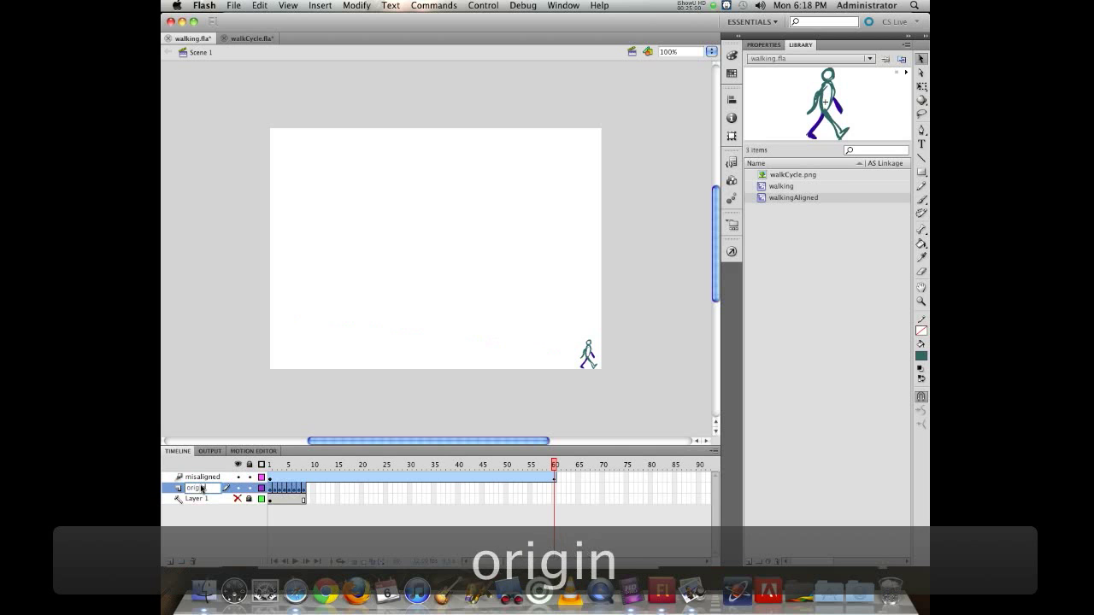
key("Return")
key("super+s")
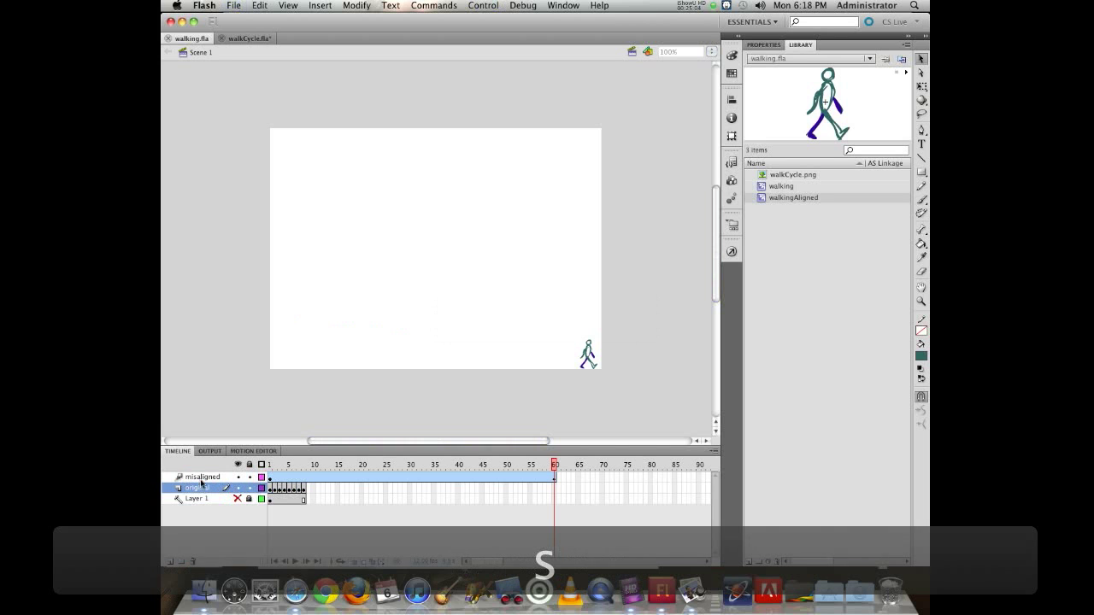
Add a new layer above the misaligned layer and name it aligned.
left_click(202, 477)
left_click(170, 562)
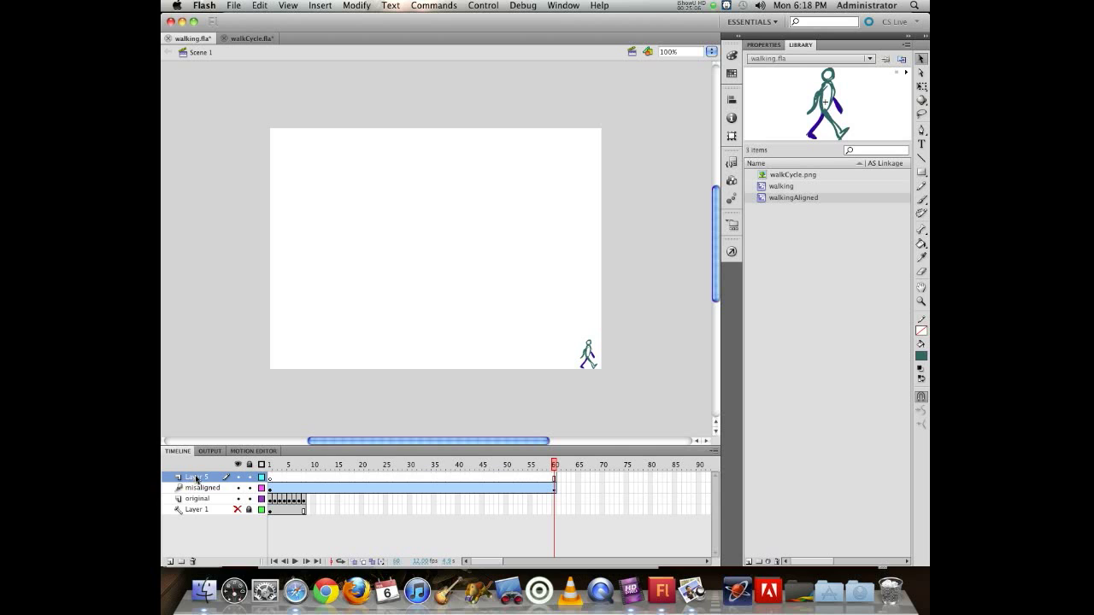
double_click(196, 478)
type("aligned")
key("Return")
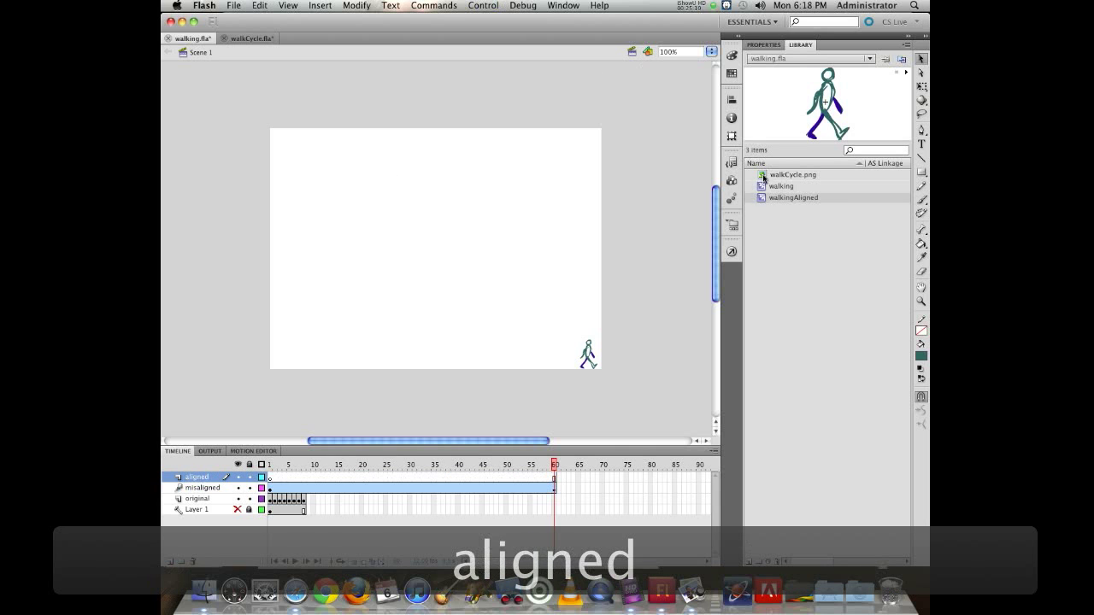
Place walkingAligned at the stage's left edge on the aligned layer and motion-tween it horizontally to the right edge at frame 60.
left_click_drag(769, 198, 292, 250)
left_click(270, 465)
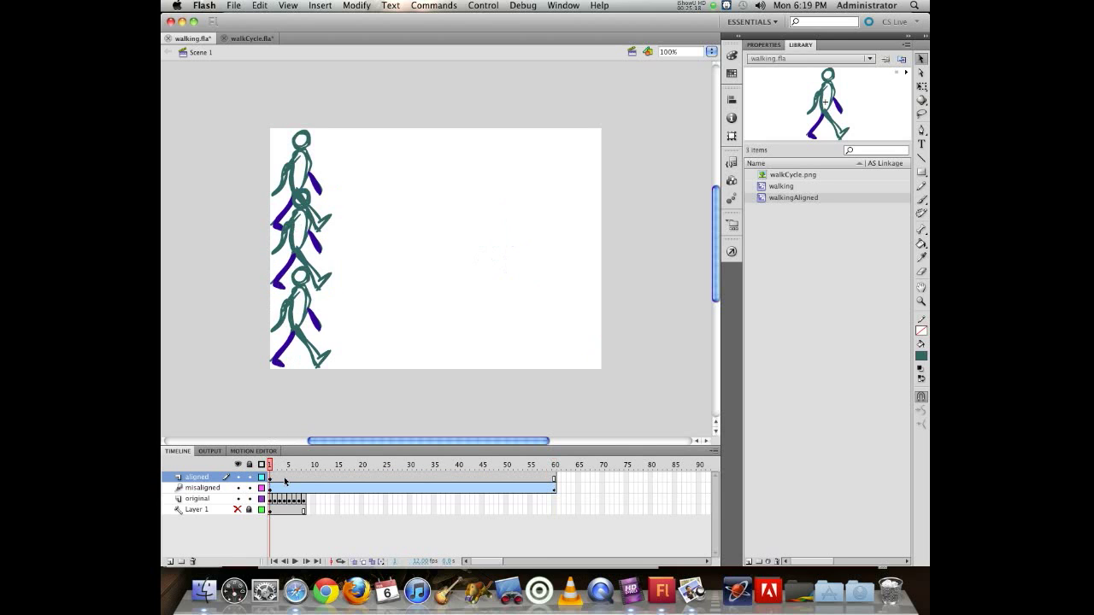
right_click(317, 479)
left_click(335, 480)
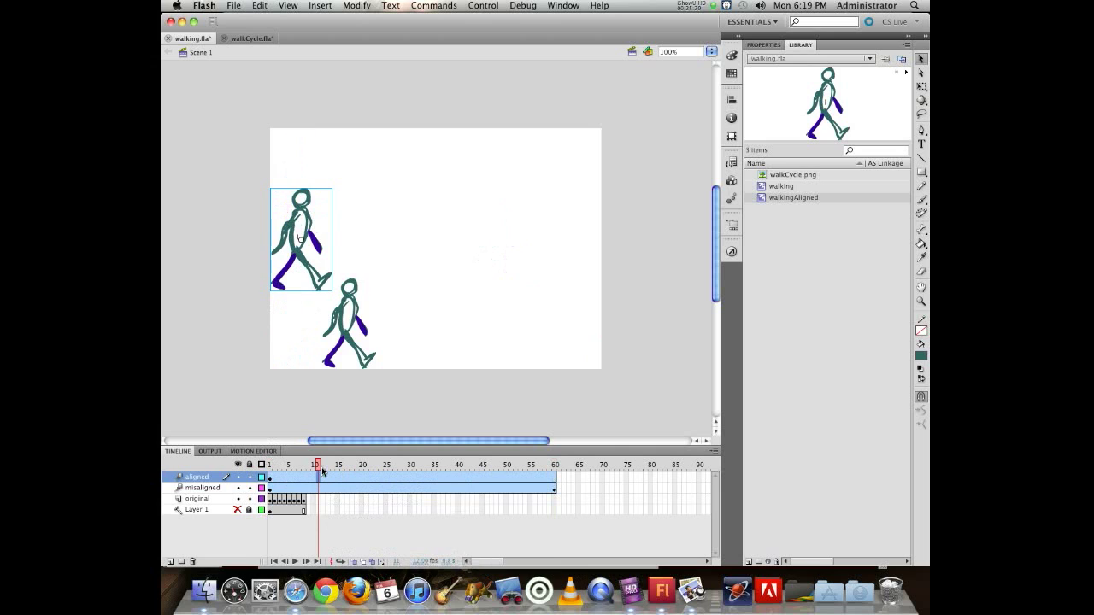
left_click_drag(317, 466, 557, 466)
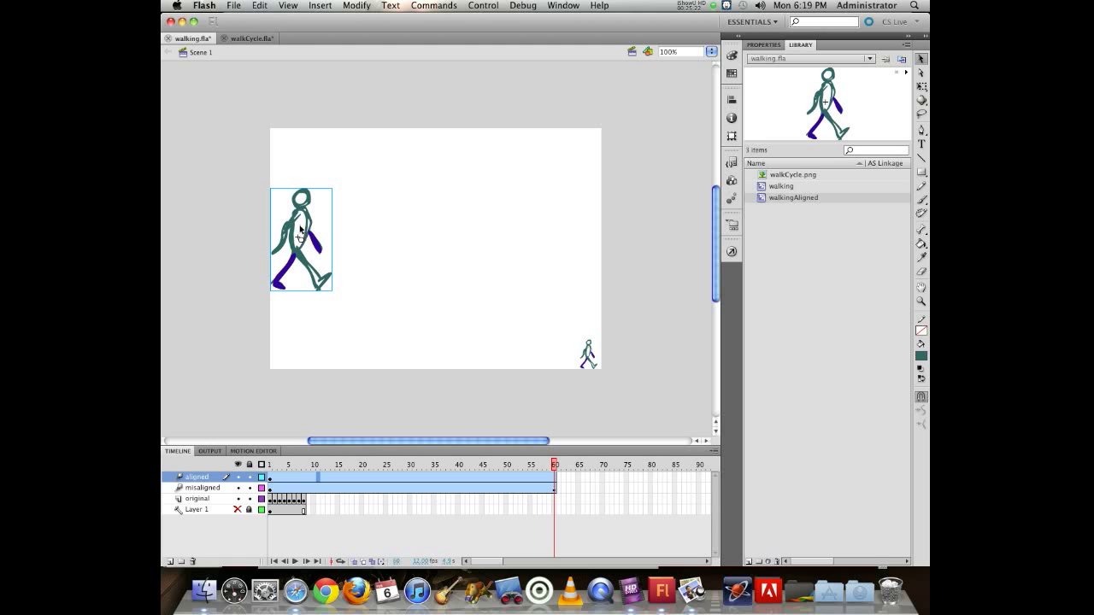
left_click_drag(305, 230, 575, 232)
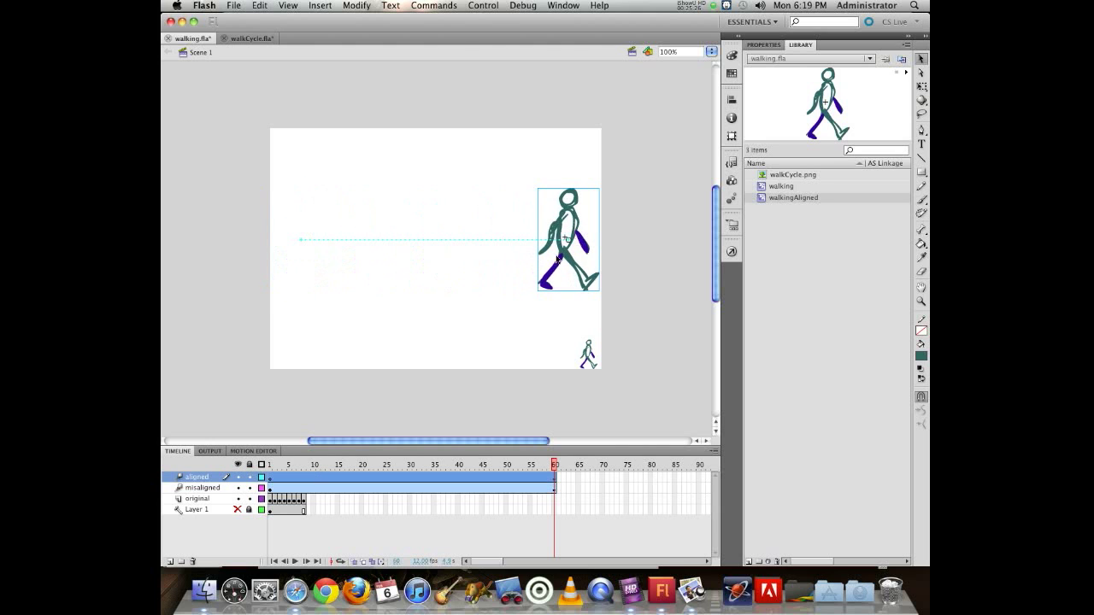
Scrub and play the timeline to compare the aligned and misaligned walkers crossing the stage.
left_click_drag(272, 466, 385, 467)
key("Return")
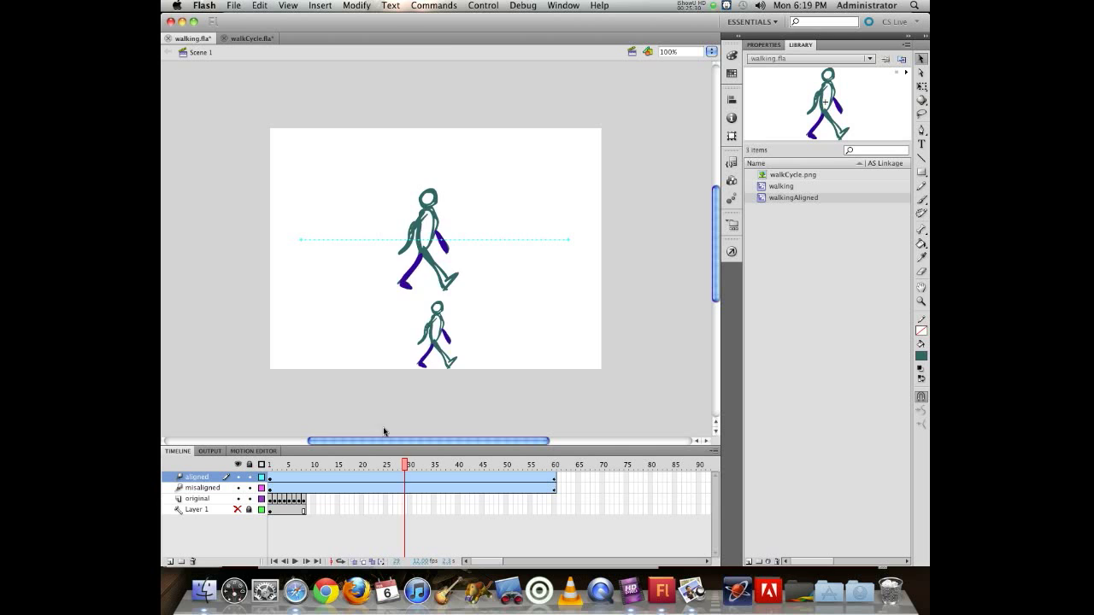
key("Return")
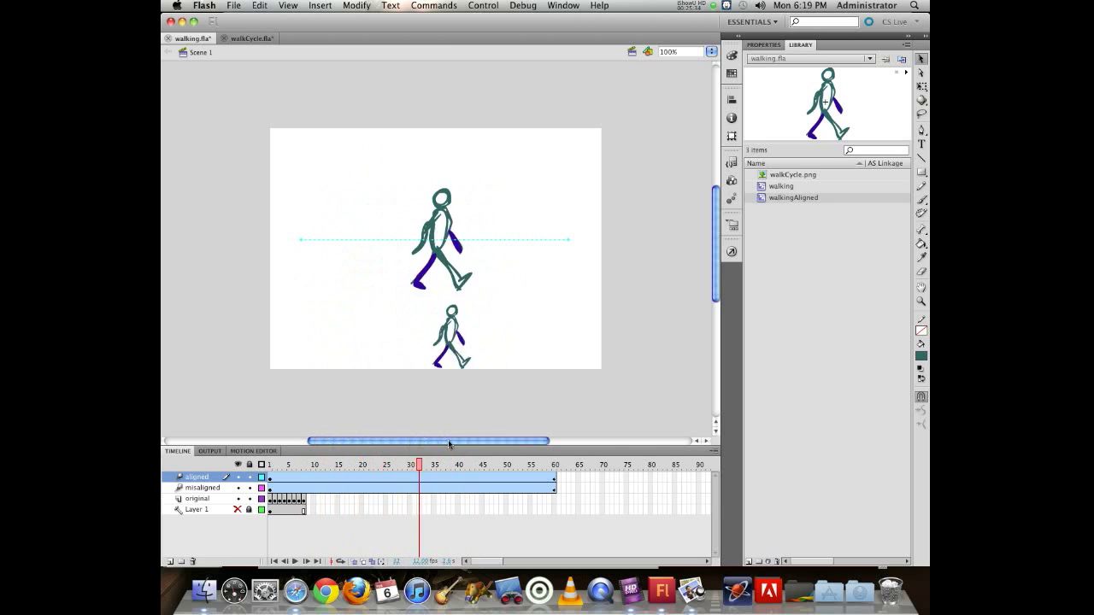
left_click_drag(296, 431, 414, 453)
Change the walkingAligned instance's type from Movie Clip to Graphic, return to frame 1 and test the movie.
left_click(418, 274)
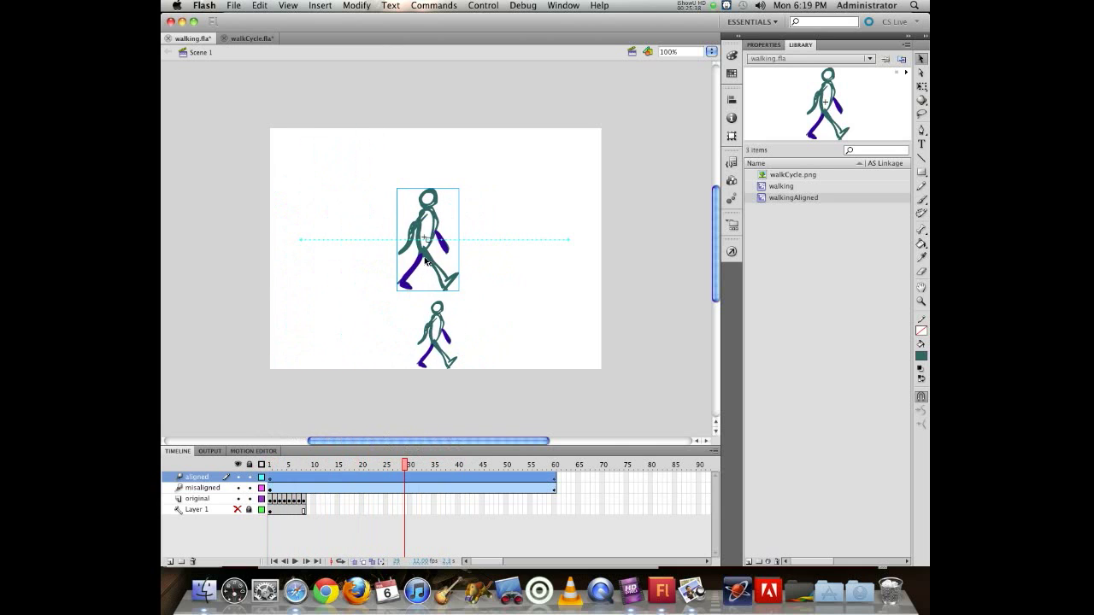
left_click(763, 44)
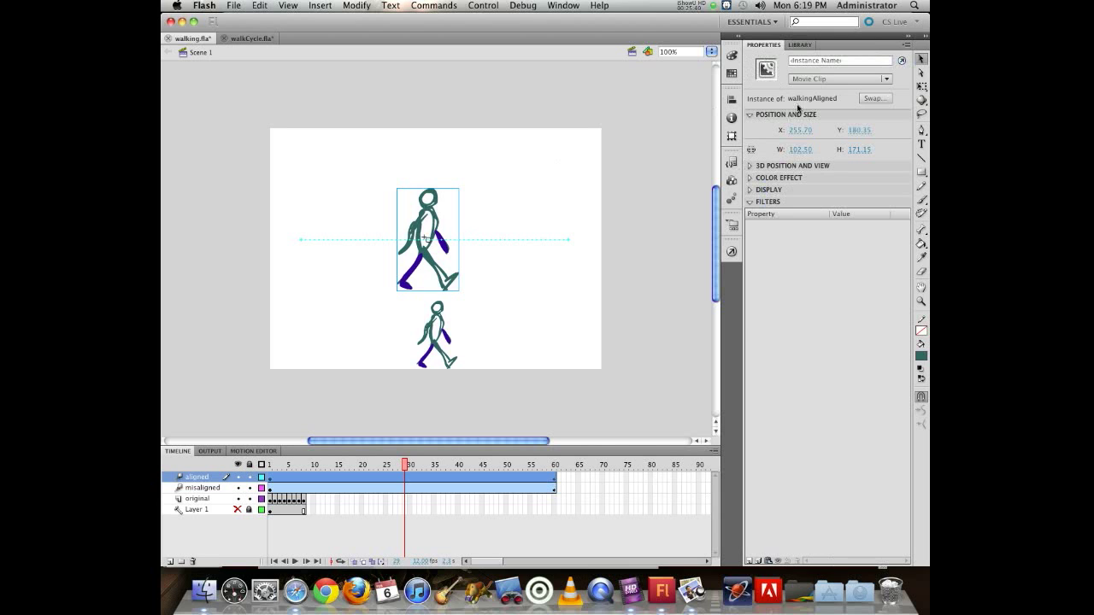
left_click(808, 79)
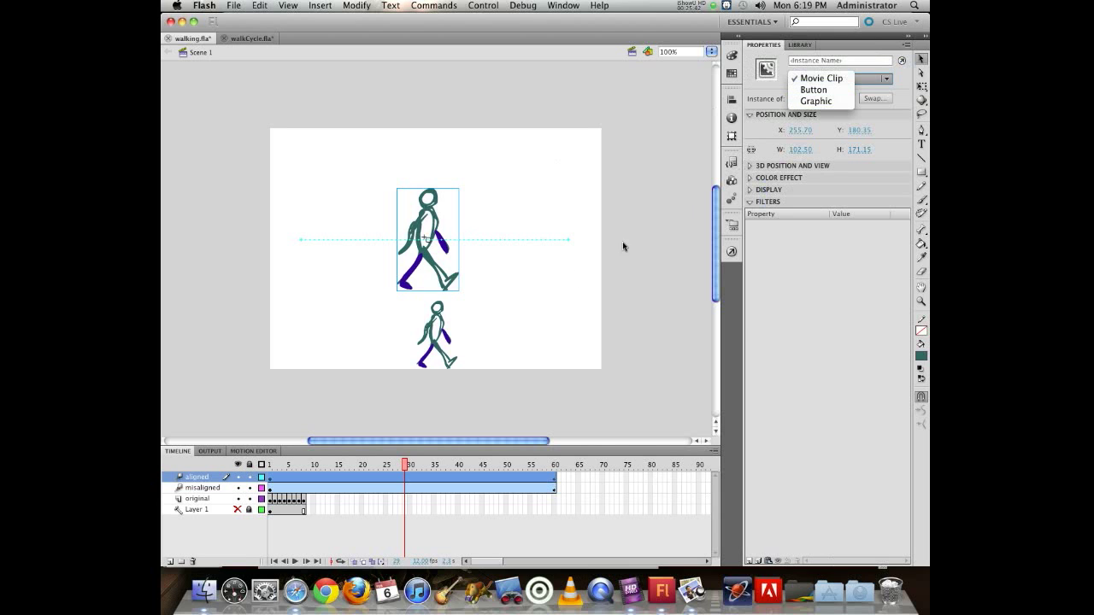
left_click(812, 103)
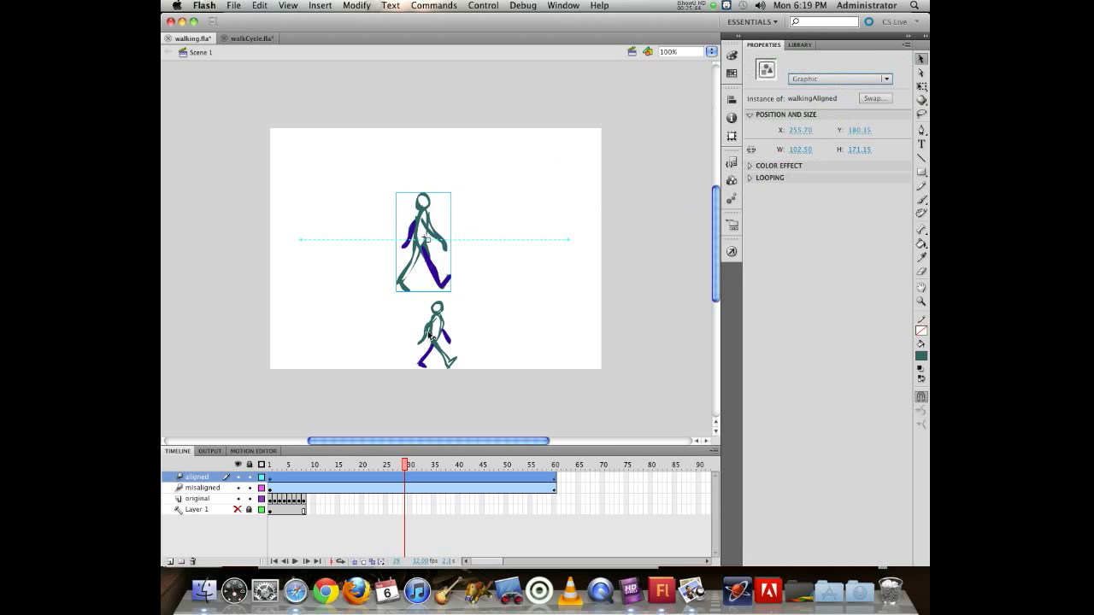
left_click_drag(405, 469, 190, 415)
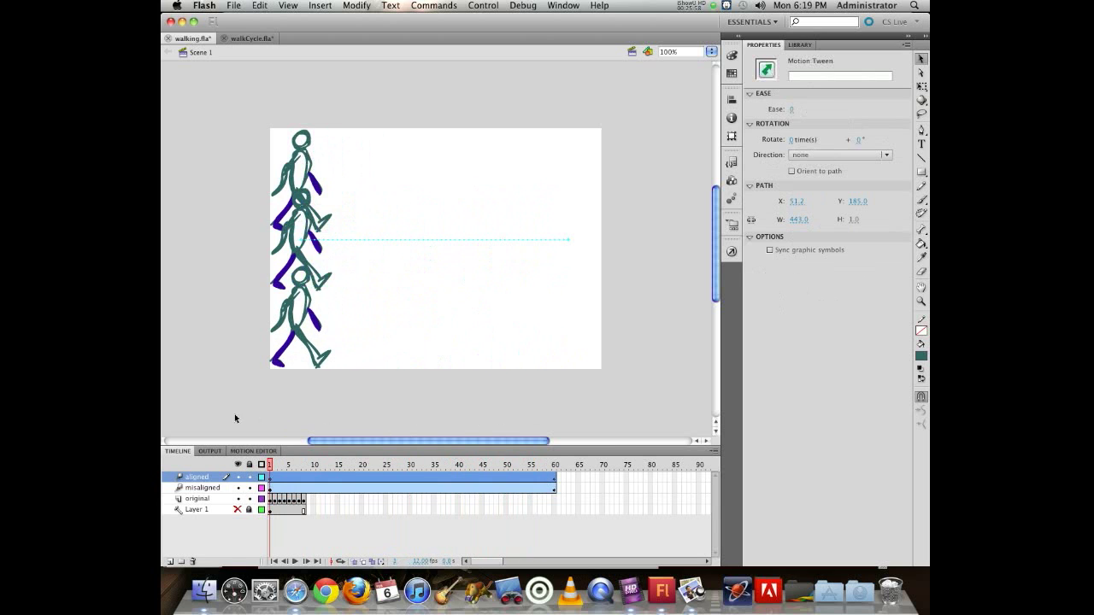
key("super+Return")
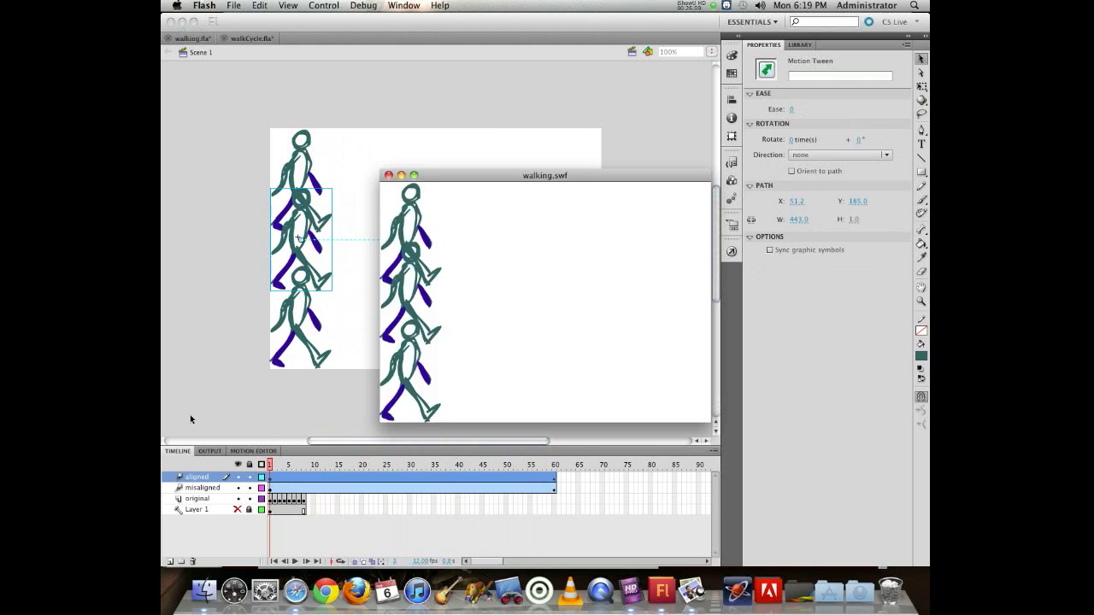